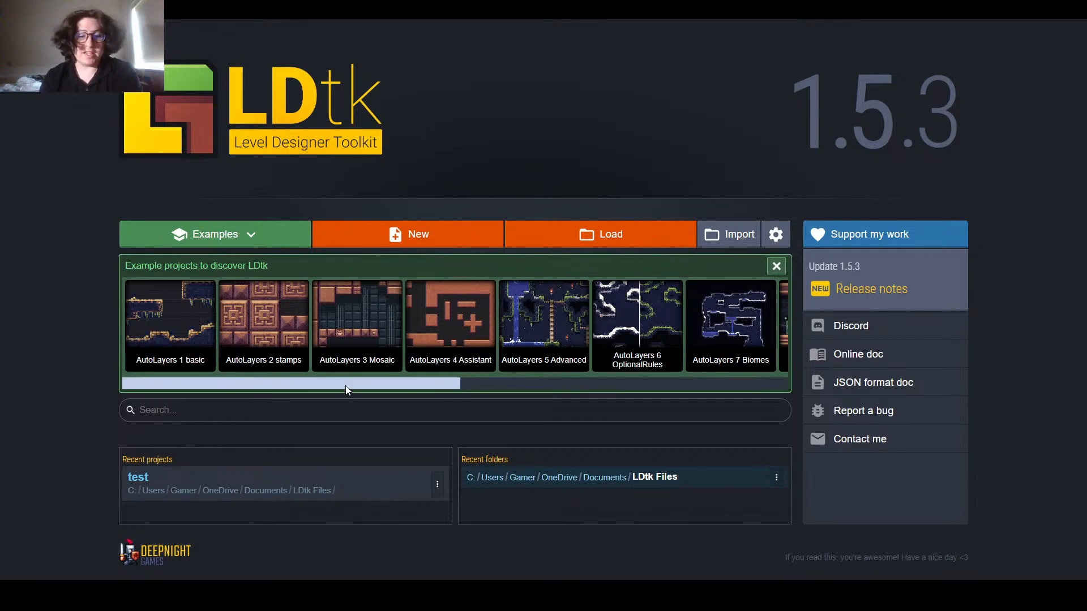
Step: Browse the example projects and open AutoLayers 2 stamps
left_click_drag(346, 386, 283, 418)
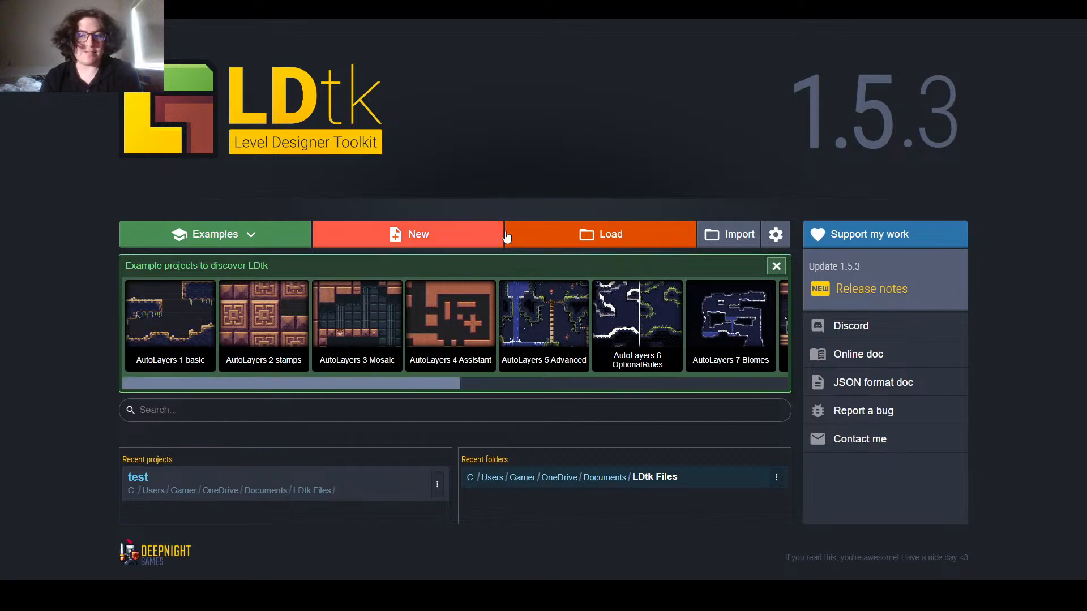
left_click_drag(180, 380, 253, 423)
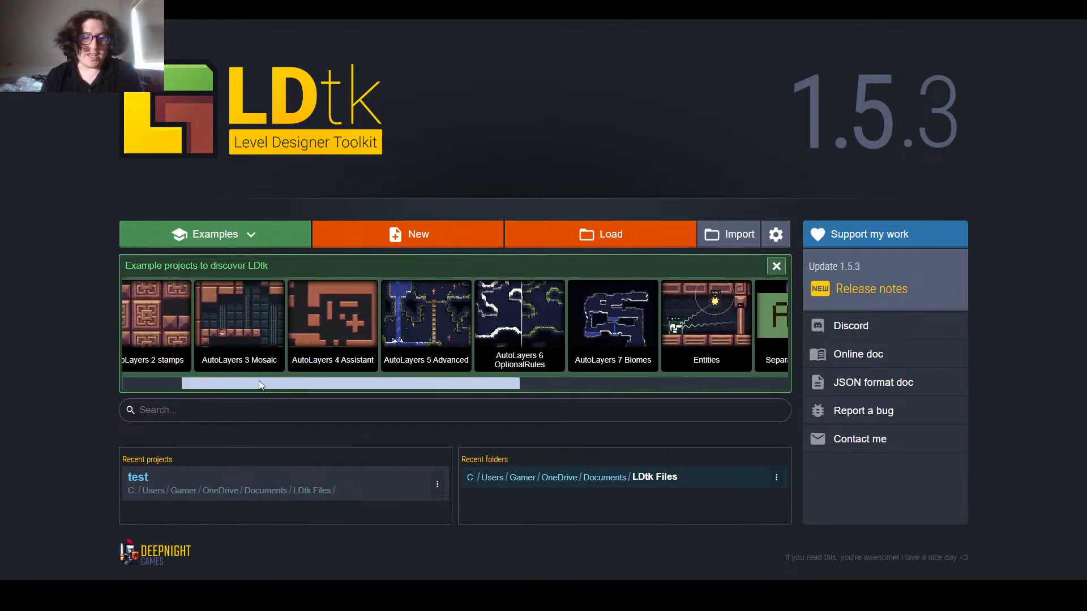
left_click_drag(259, 381, 187, 358)
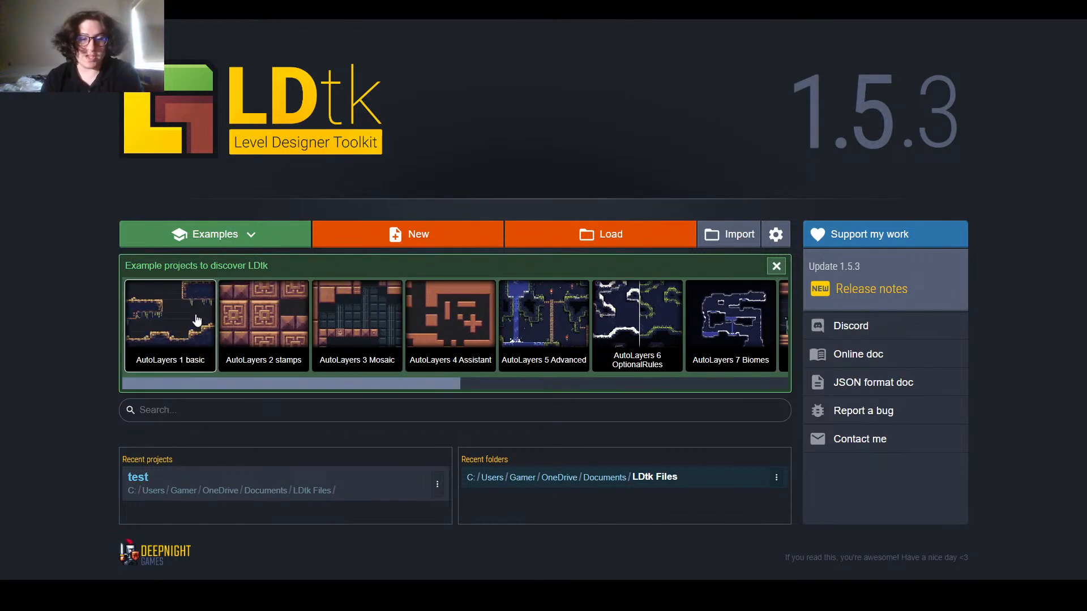
left_click(275, 315)
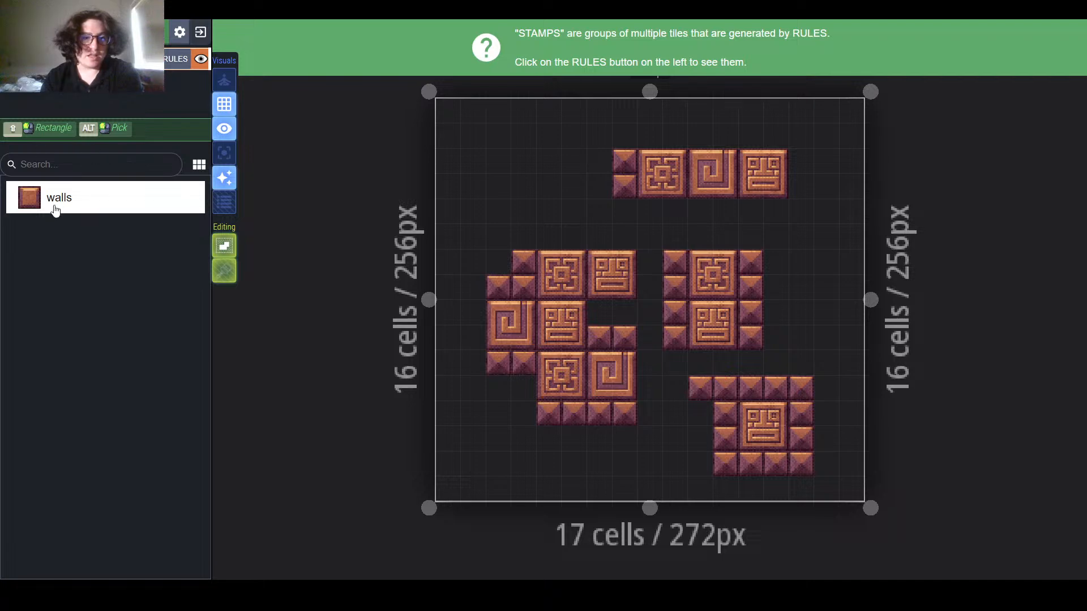
Step: Paint additional wall cells across the gaps between the stamp blocks in the middle and upper part of the level
left_click(649, 263)
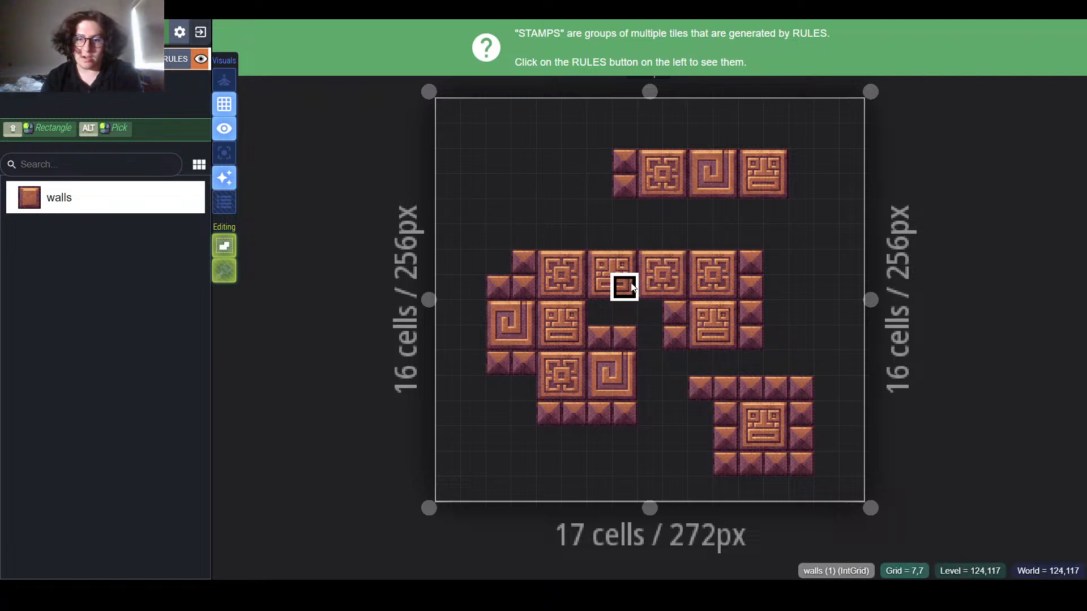
mouse_move(610, 222)
left_mouse_down()
mouse_move(641, 209)
mouse_move(711, 217)
left_mouse_up()
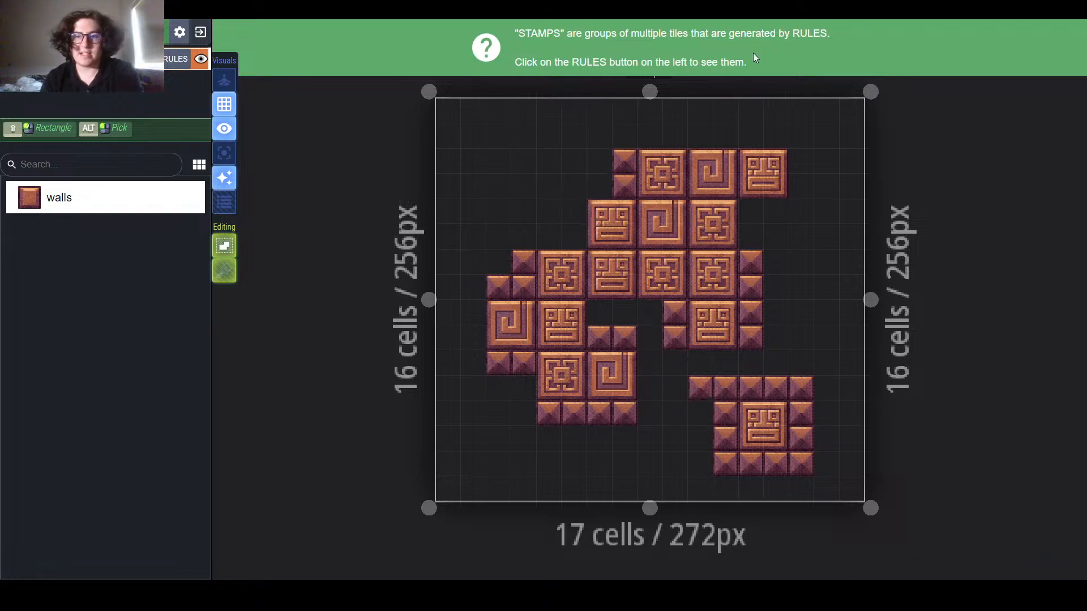
Step: Inspect the auto-layer rules for the Stamp and Wall base groups, then close them
left_click(173, 62)
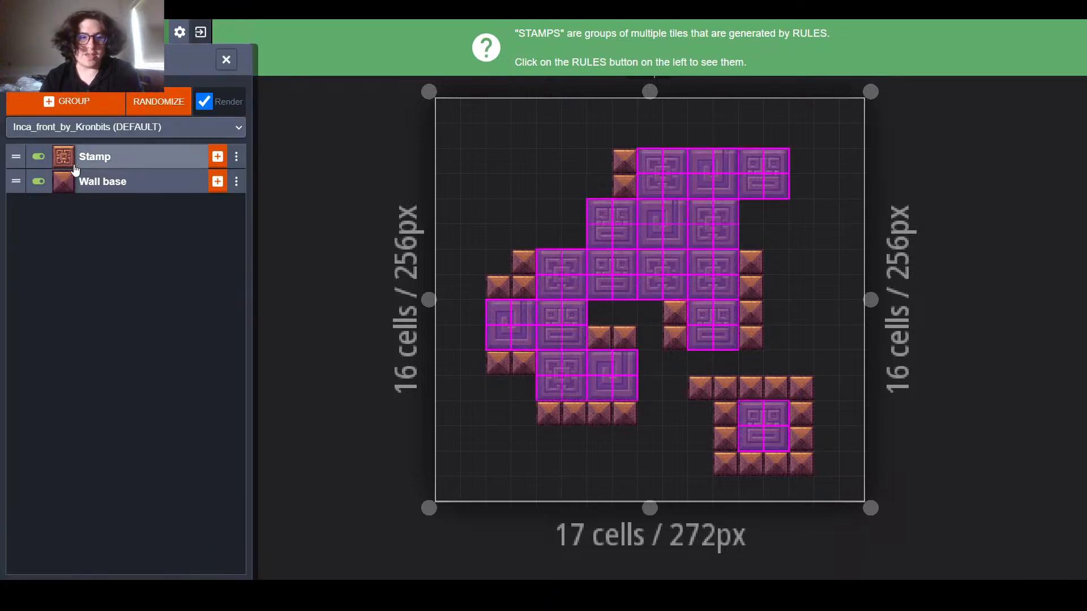
left_click_drag(17, 179, 16, 195)
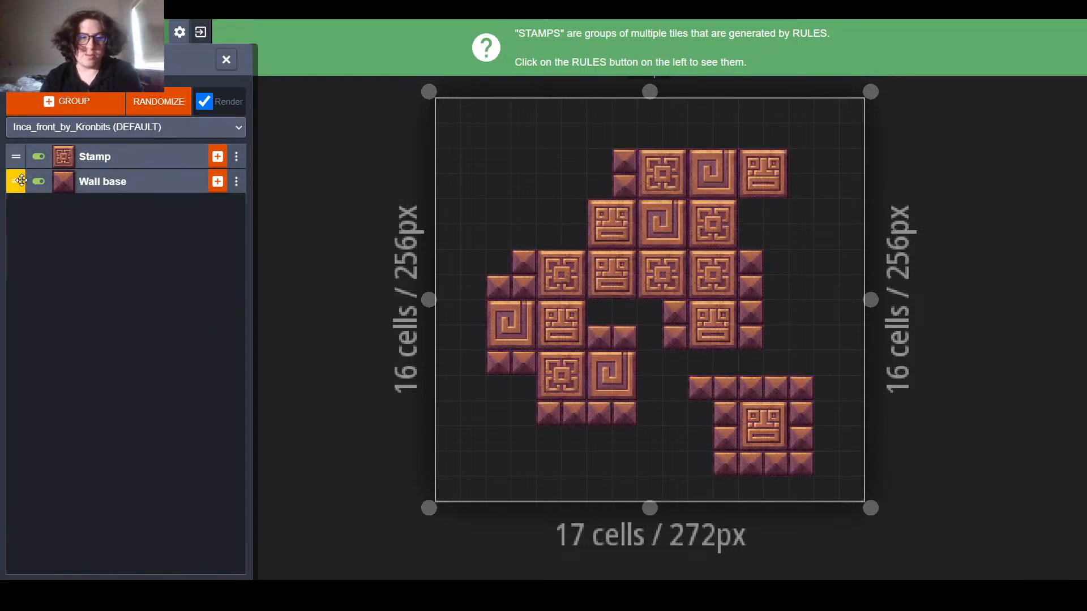
left_click(226, 59)
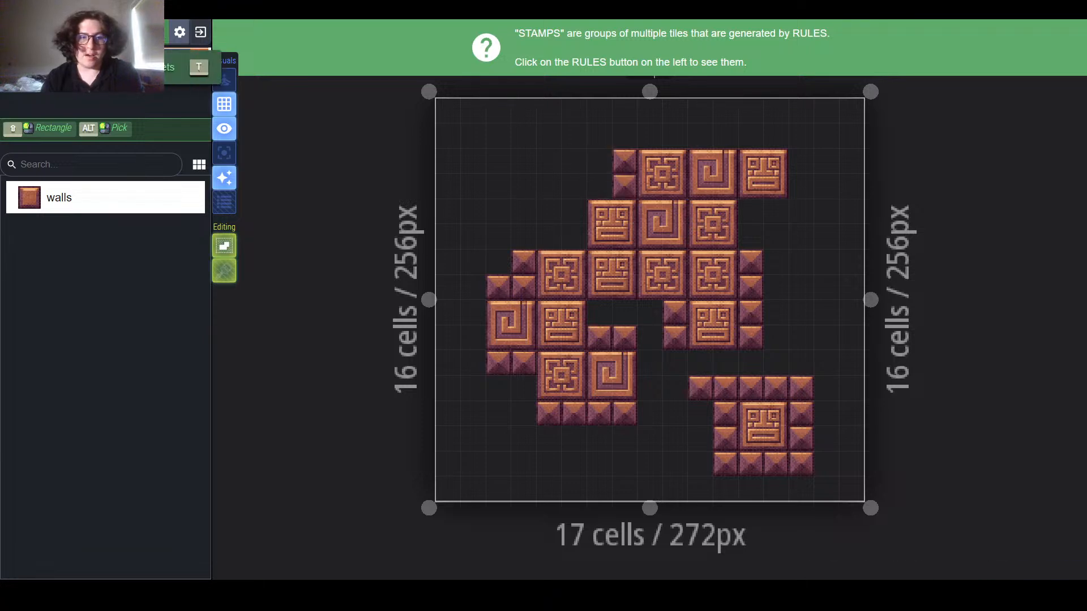
Step: Examine the Inca_front_by_Kronbits tileset and the custom data editor of one of its tiles, then close the tileset settings
left_click(156, 32)
scroll(481, 365, "down", 5)
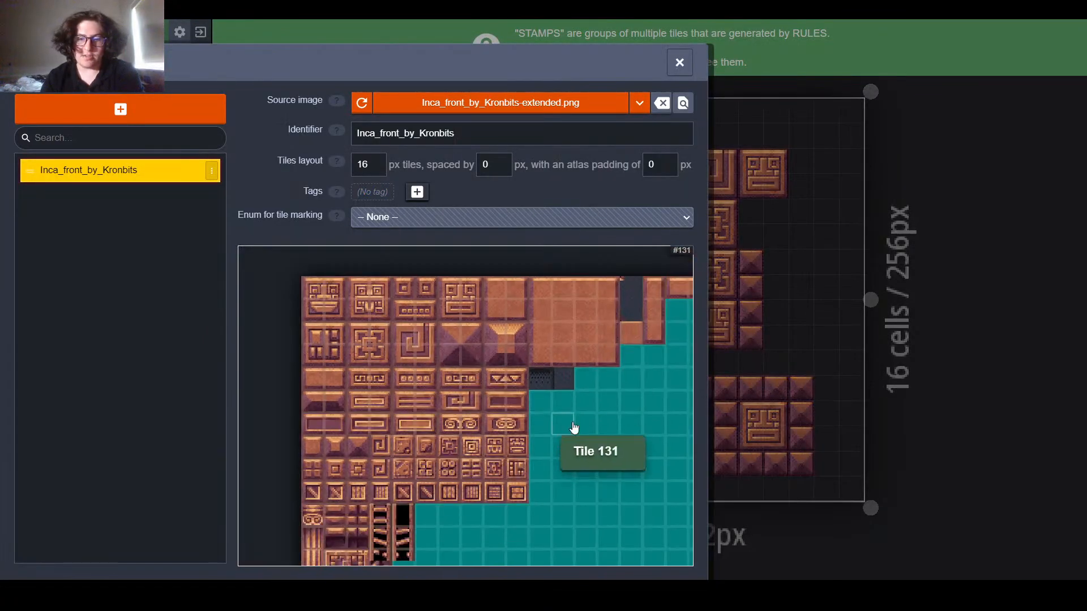
middle_click_drag(579, 436, 537, 420)
scroll(524, 430, "up", 1)
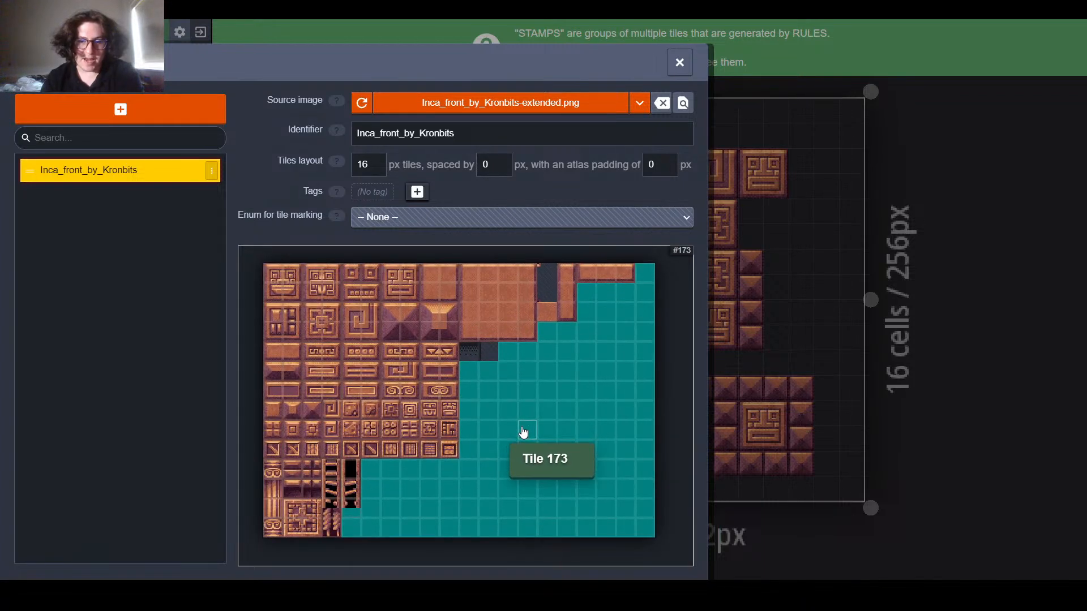
left_click(329, 296)
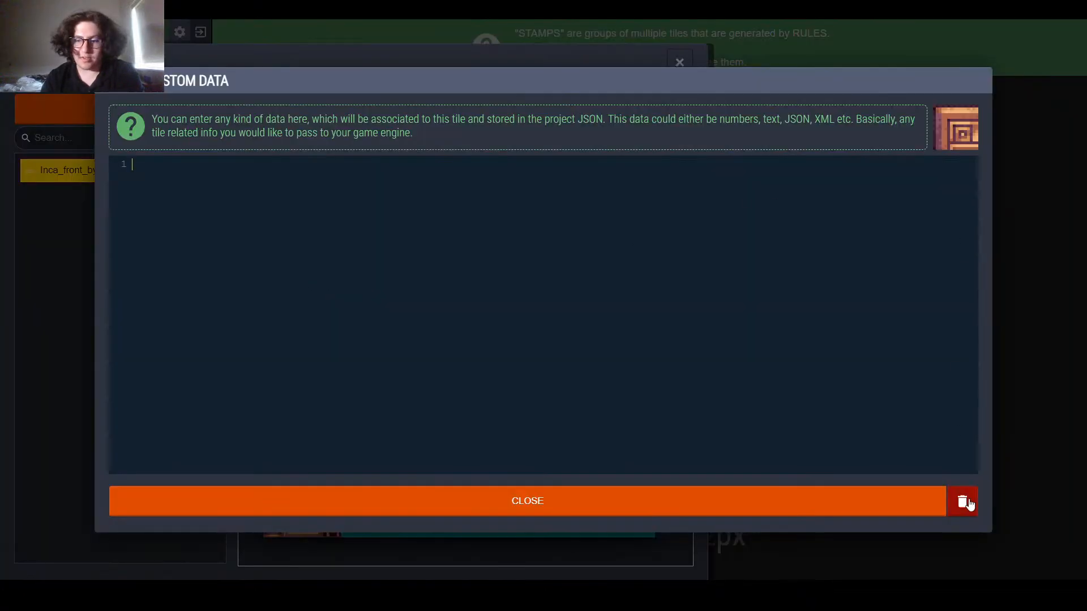
left_click(722, 506)
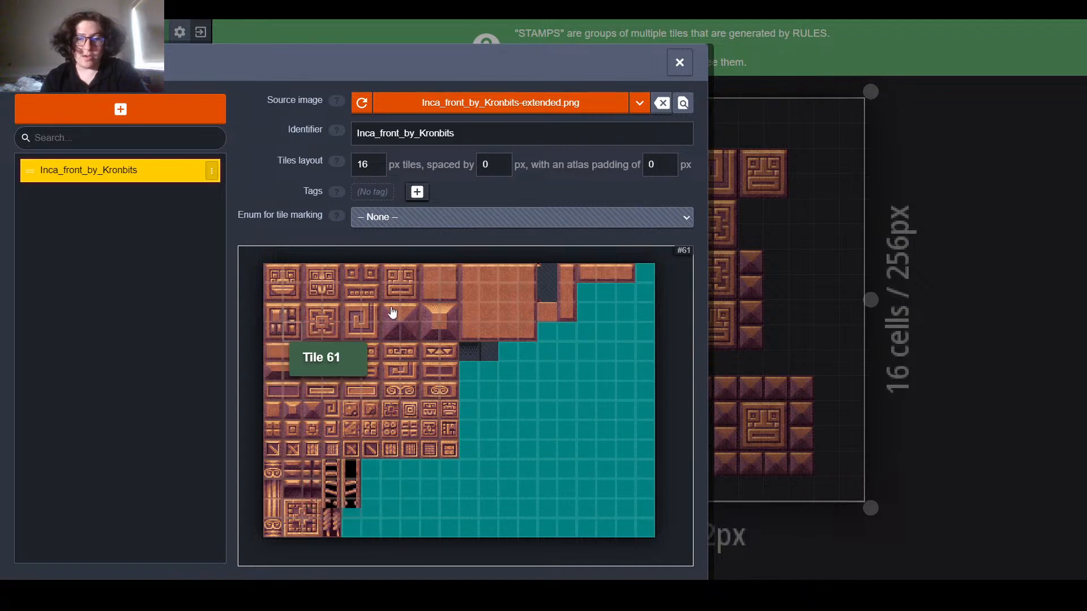
left_click(680, 62)
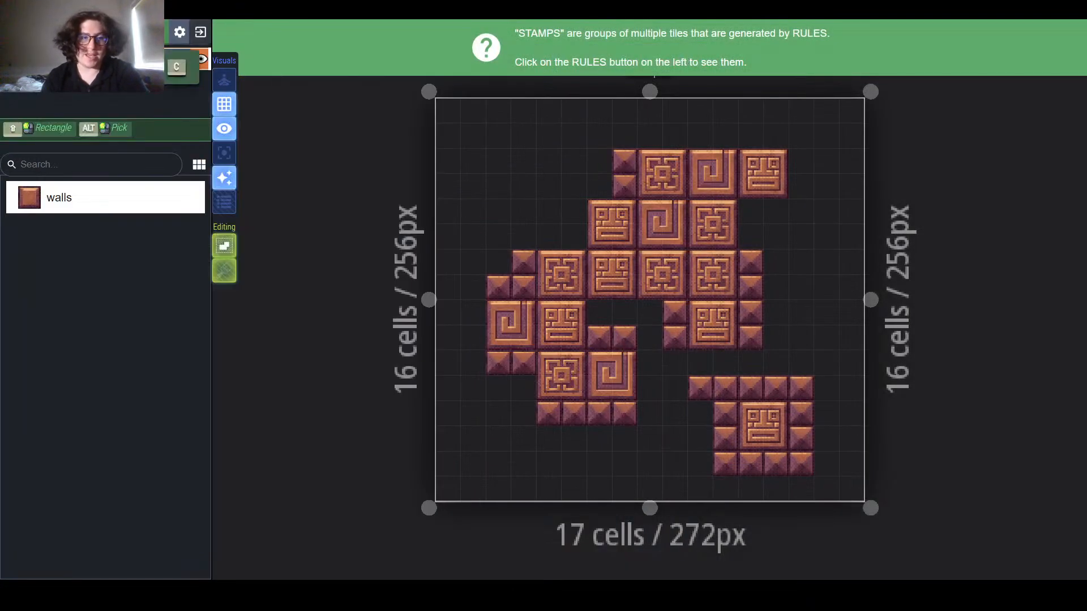
Step: Leave the example project without saving the changes and return to the home screen
left_click(200, 32)
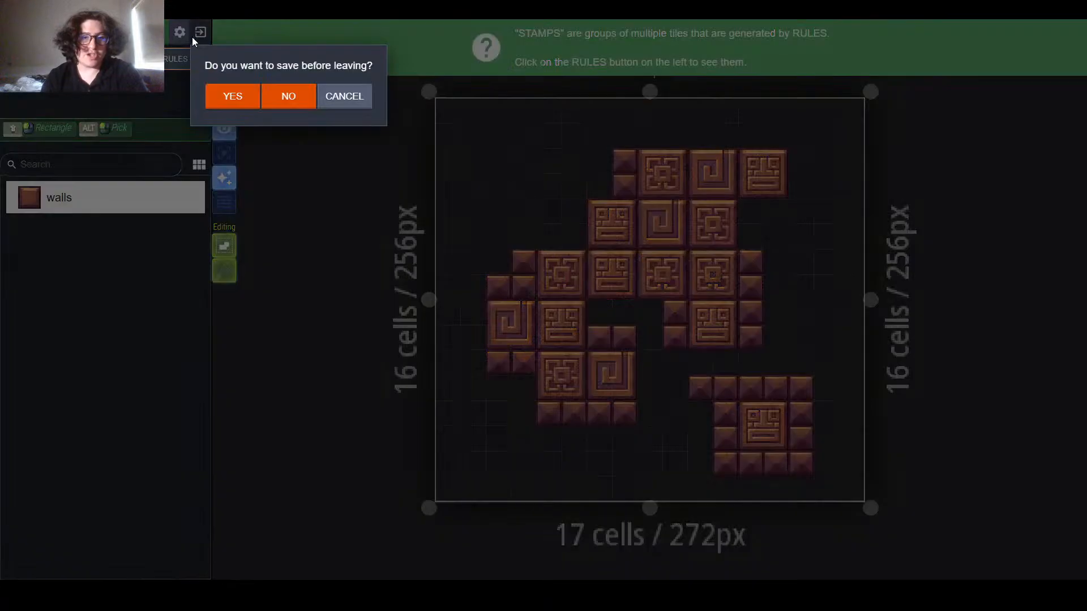
left_click(253, 98)
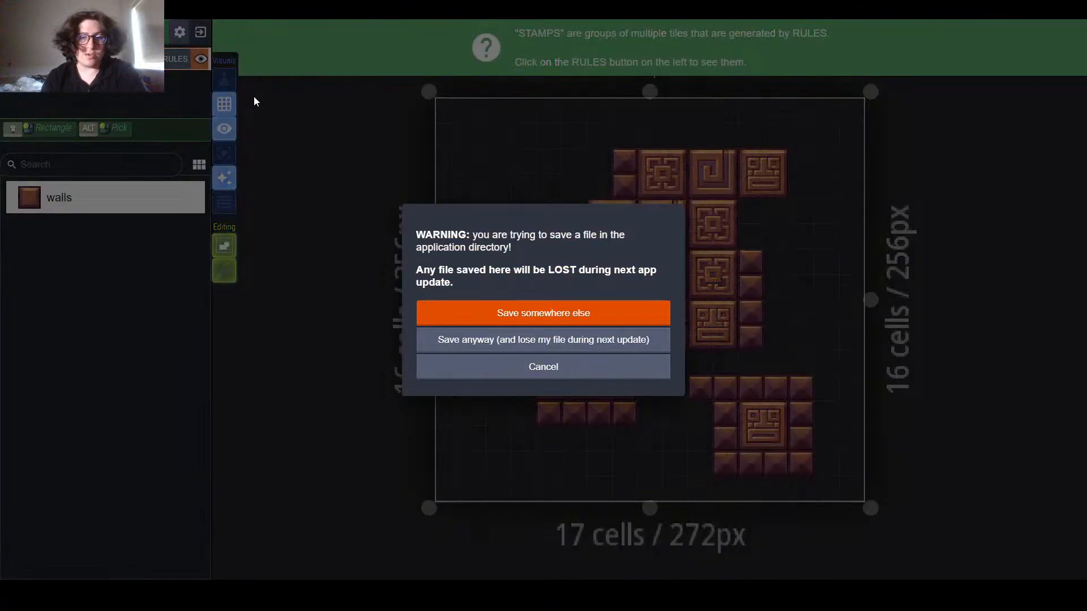
left_click(518, 367)
left_click(202, 33)
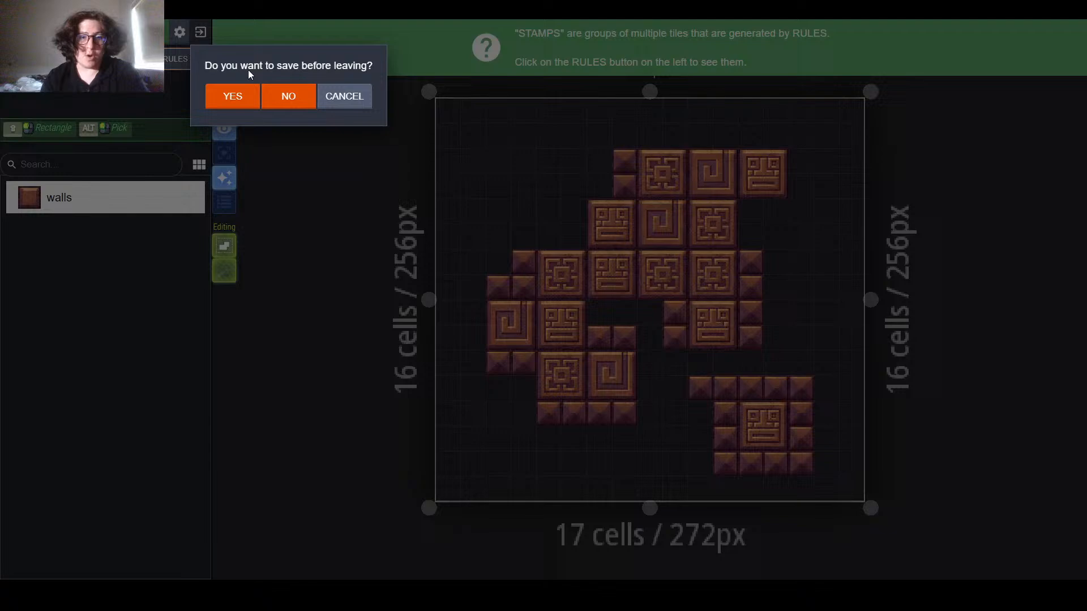
left_click(290, 97)
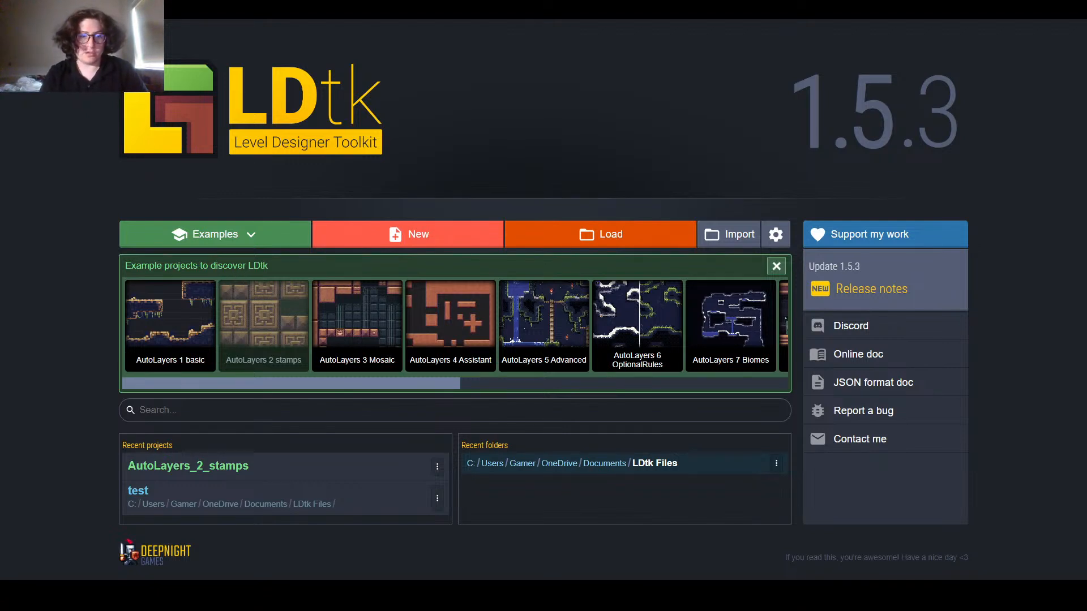
Step: Create a new project named Demo in the LDtk Files folder and add a Tiles layer with the identifier Map
left_click(238, 309)
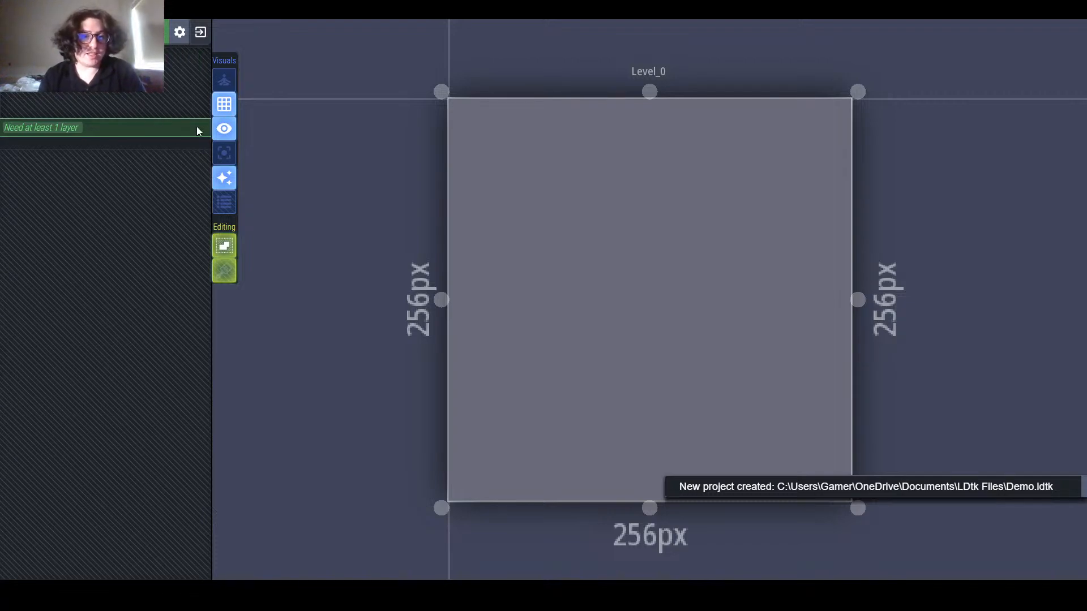
key("l")
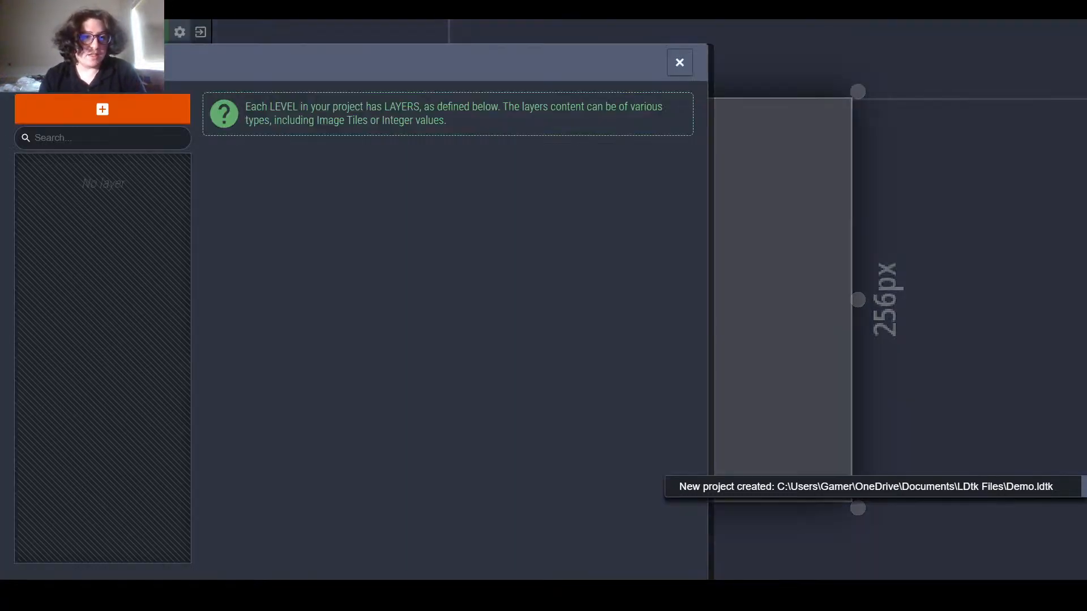
left_click(66, 110)
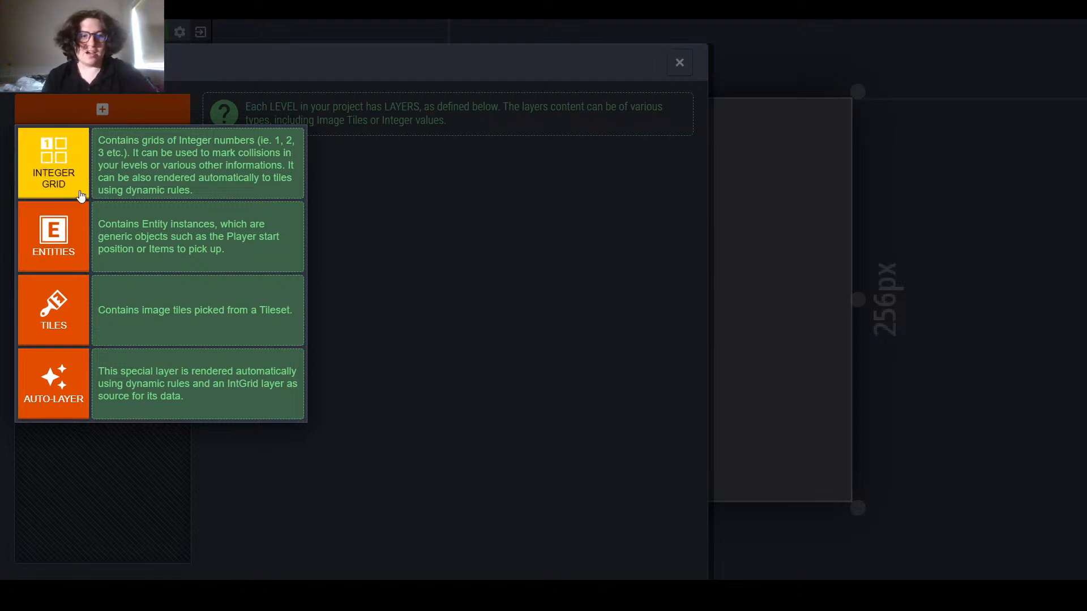
left_click(64, 294)
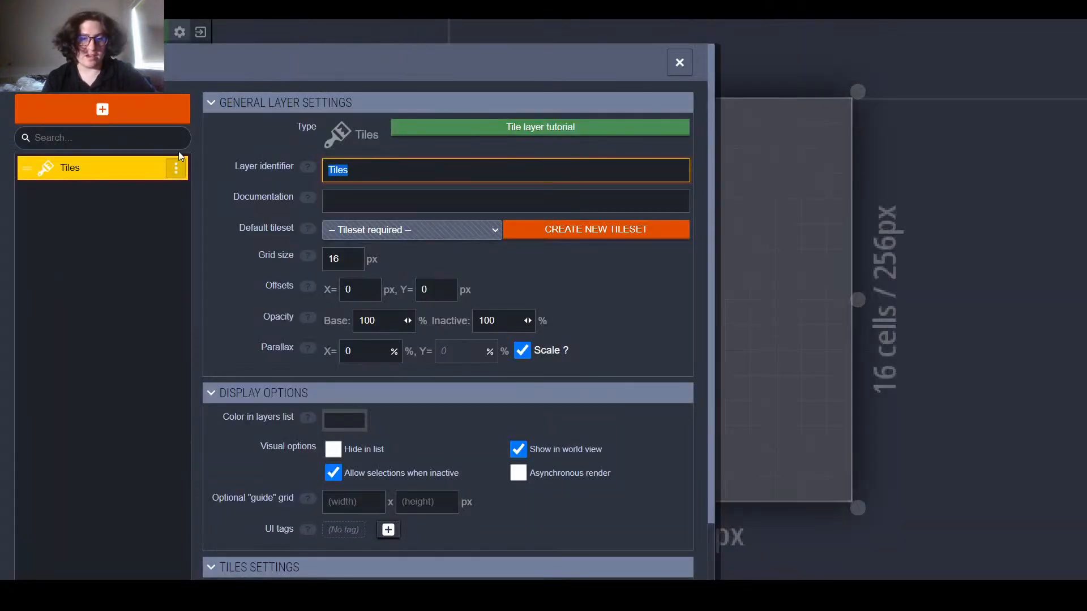
type("Mapo")
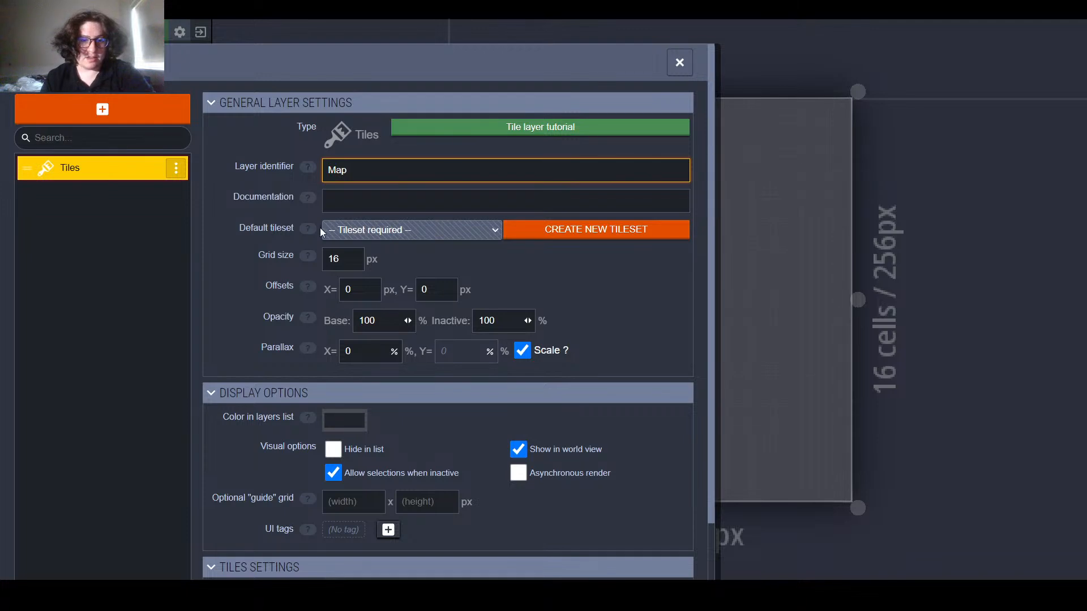
scroll(348, 273, "down", 1)
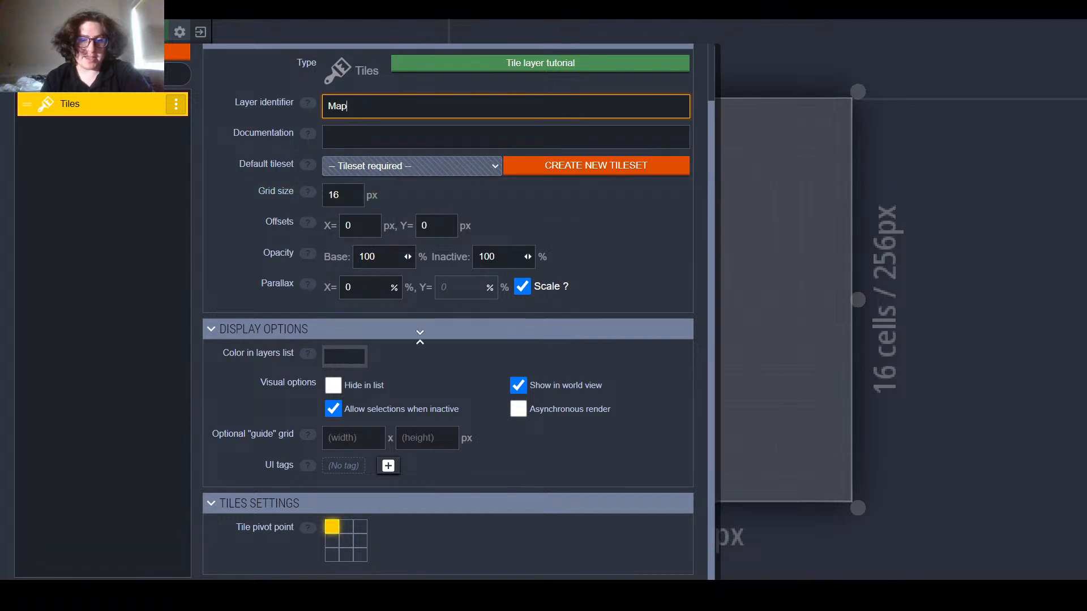
scroll(419, 337, "up", 1)
Step: Create a new tileset from grayscale.png with the identifier Grayscale
left_click(583, 230)
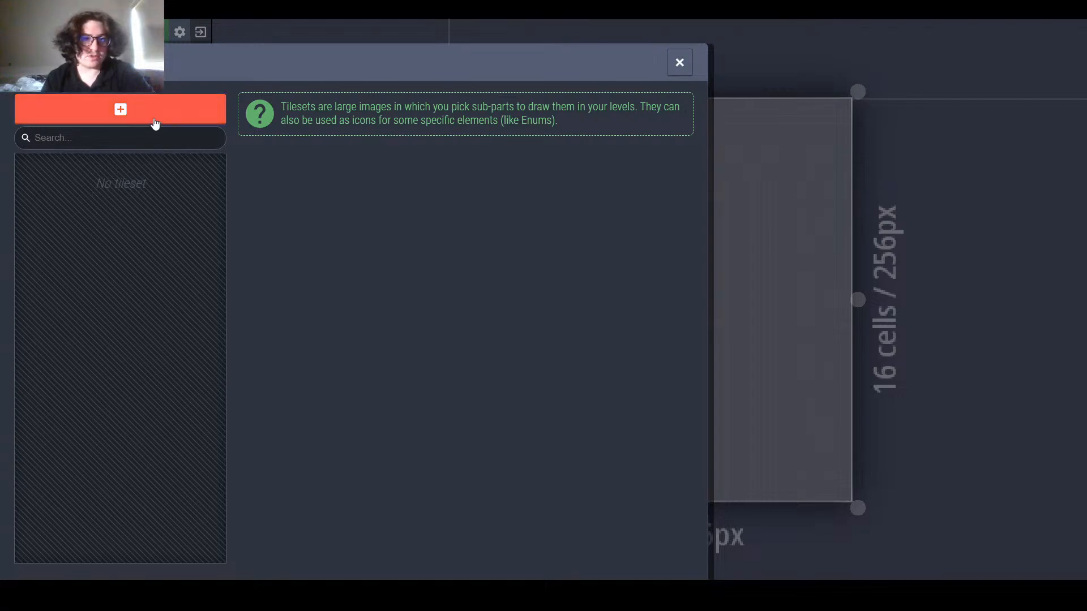
left_click(121, 117)
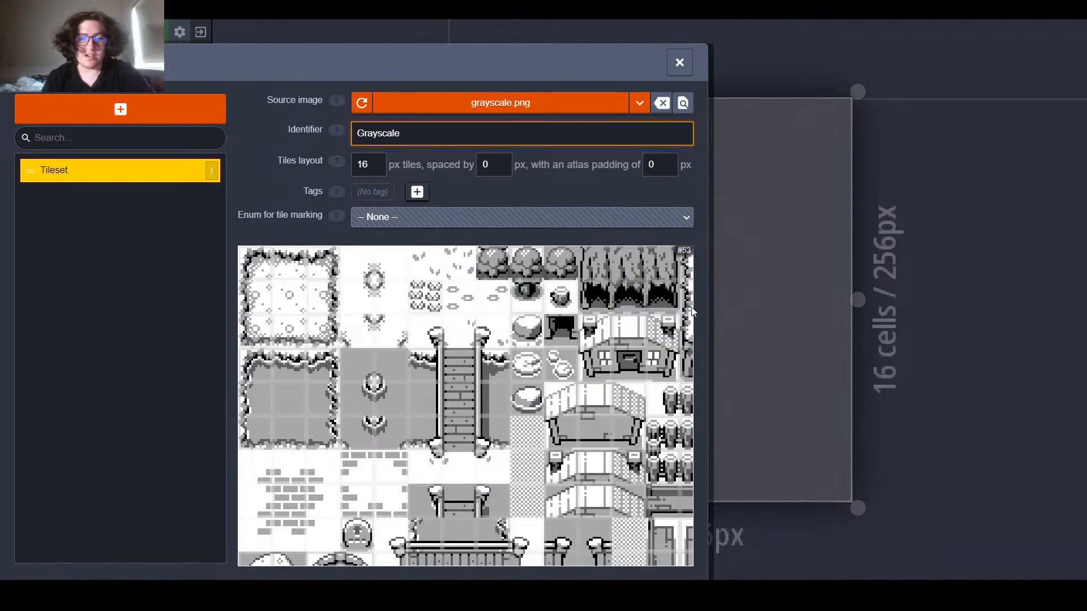
Step: Examine the grayscale tileset image, including the terrain and building tiles and the separate sprite tiles in its far corner
scroll(429, 321, "down", 2)
middle_click_drag(428, 320, 424, 316)
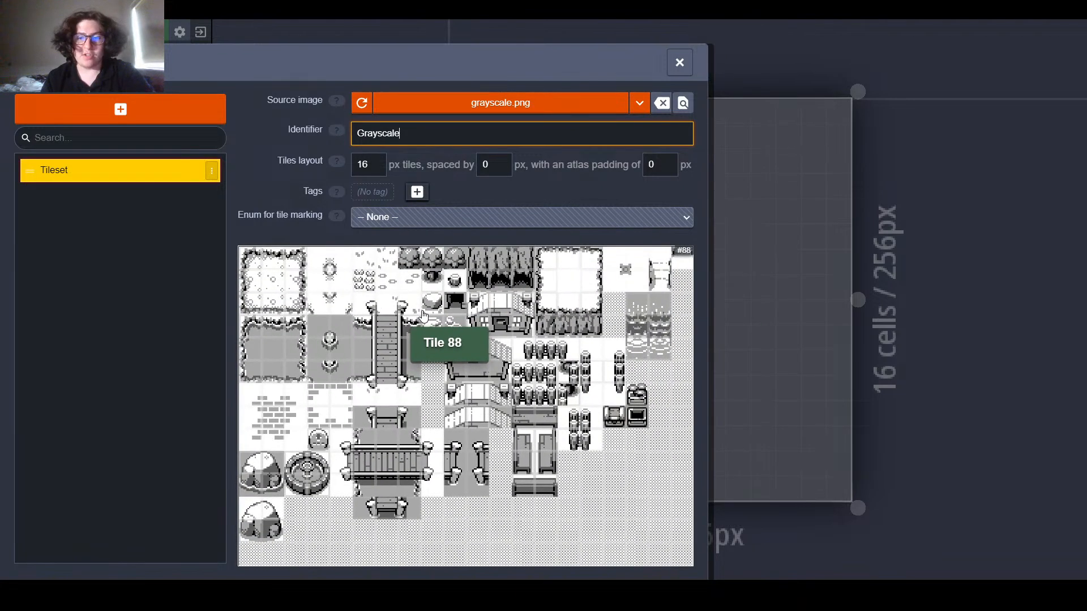
scroll(543, 339, "down", 1)
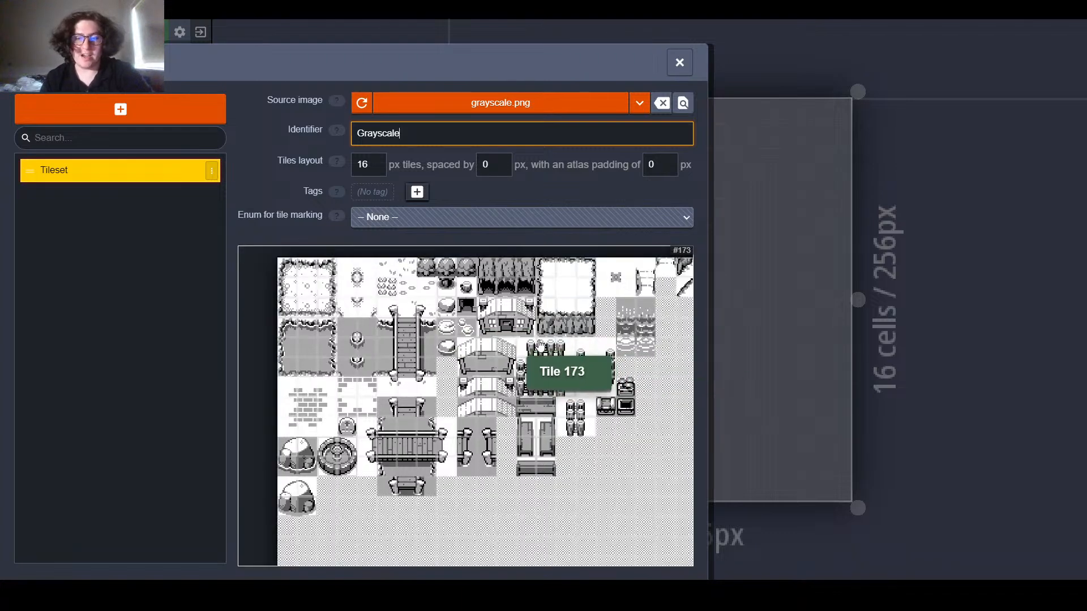
scroll(558, 338, "down", 2)
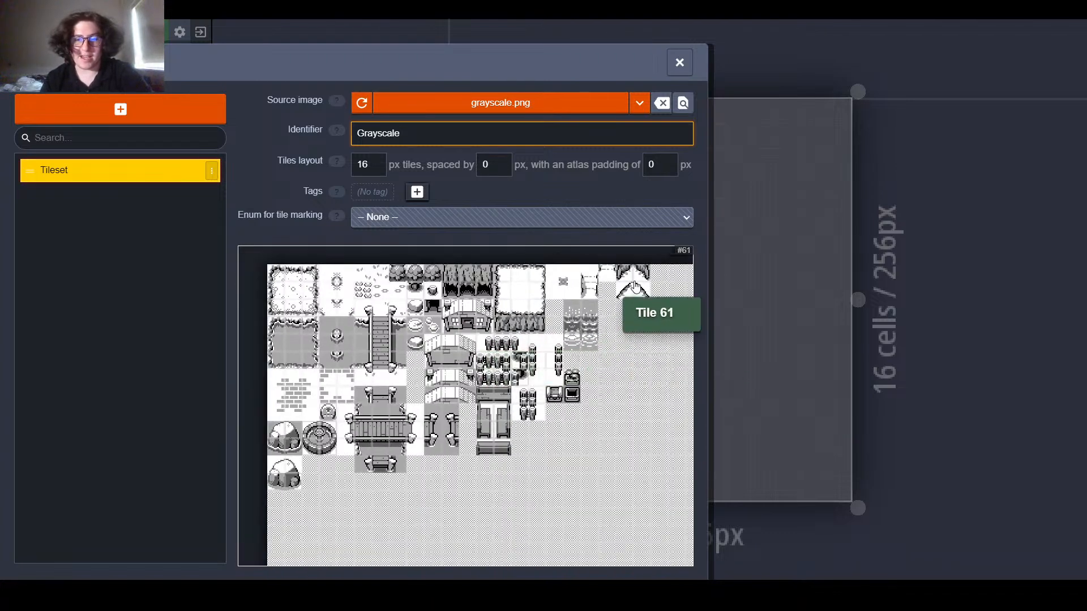
mouse_move(393, 355)
middle_mouse_down()
mouse_move(406, 352)
mouse_move(367, 333)
mouse_move(380, 341)
middle_mouse_up()
scroll(380, 341, "down", 8)
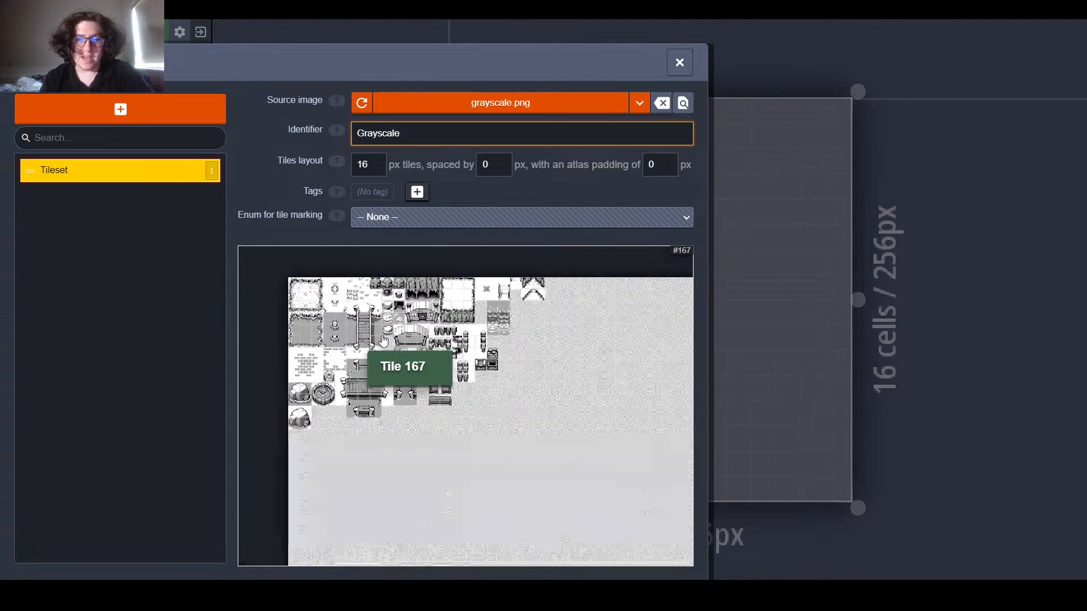
middle_click_drag(535, 360, 432, 453)
scroll(494, 363, "up", 1)
scroll(492, 357, "up", 5)
scroll(501, 326, "up", 5)
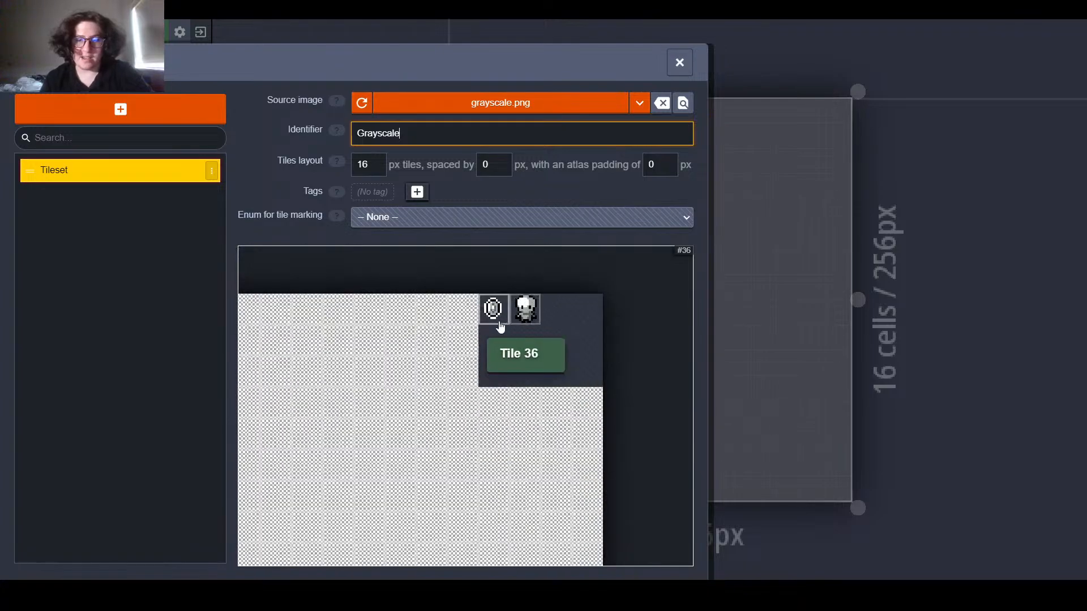
scroll(470, 347, "down", 9)
middle_click_drag(394, 386, 502, 347)
scroll(499, 347, "up", 5)
scroll(520, 336, "down", 3)
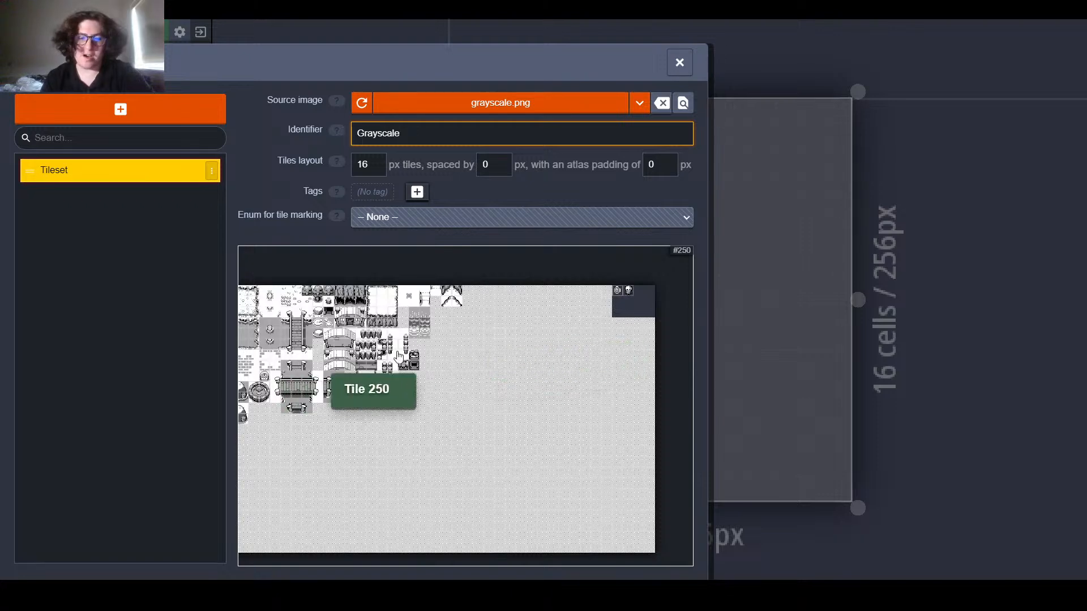
Step: View the custom data editor of an empty grayscale tile, close it, and look closely at the corner sprite tiles
left_click(551, 398)
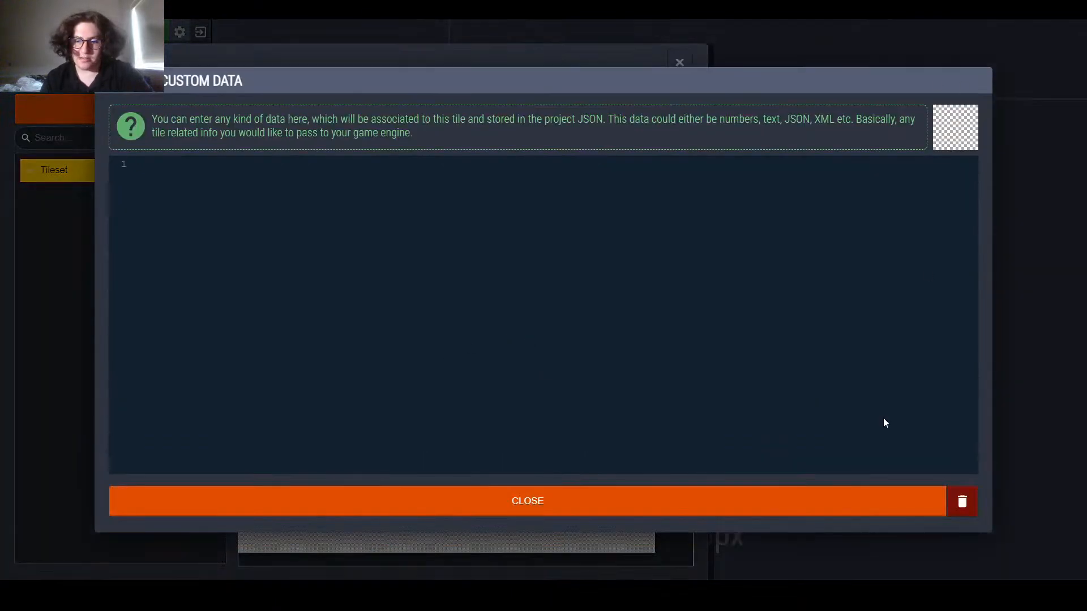
left_click(820, 509)
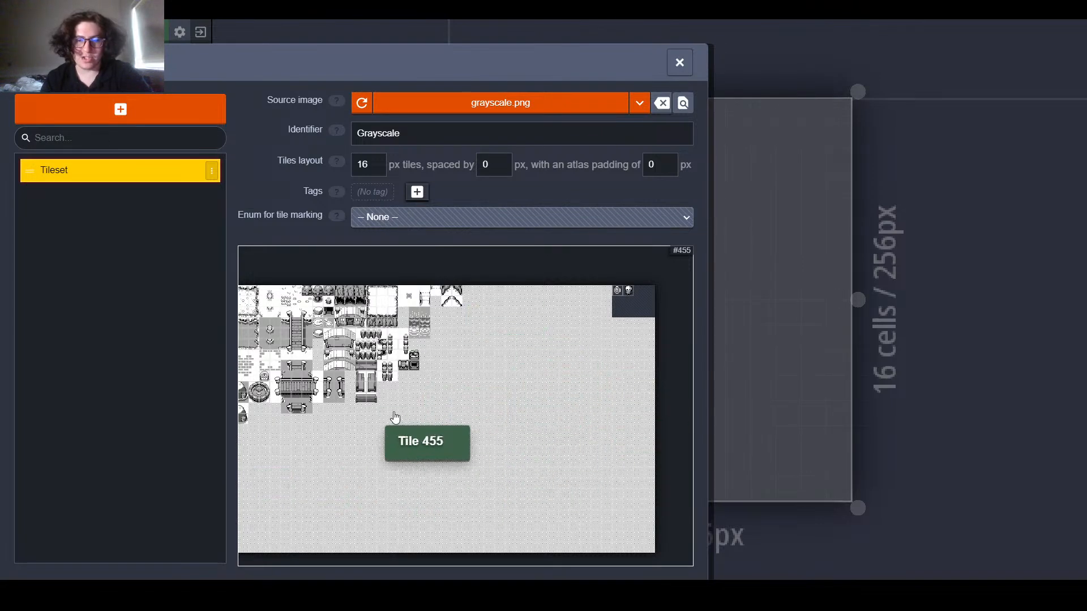
scroll(629, 290, "up", 5)
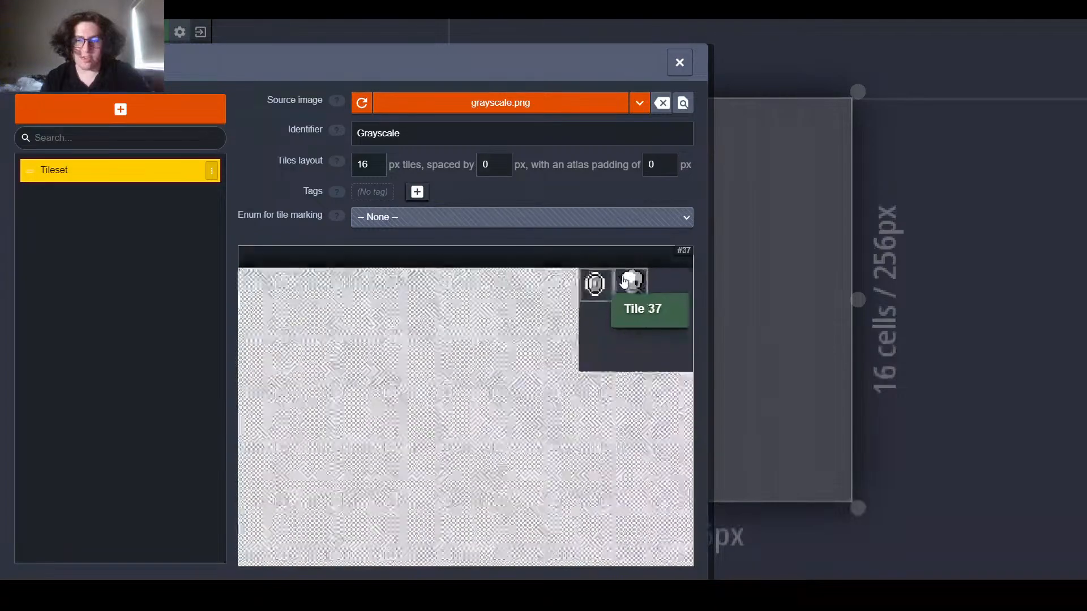
Step: Look over the terrain and building tiles of the grayscale tileset and close the tileset editor
scroll(623, 293, "up", 3)
middle_click_drag(375, 375, 752, 344)
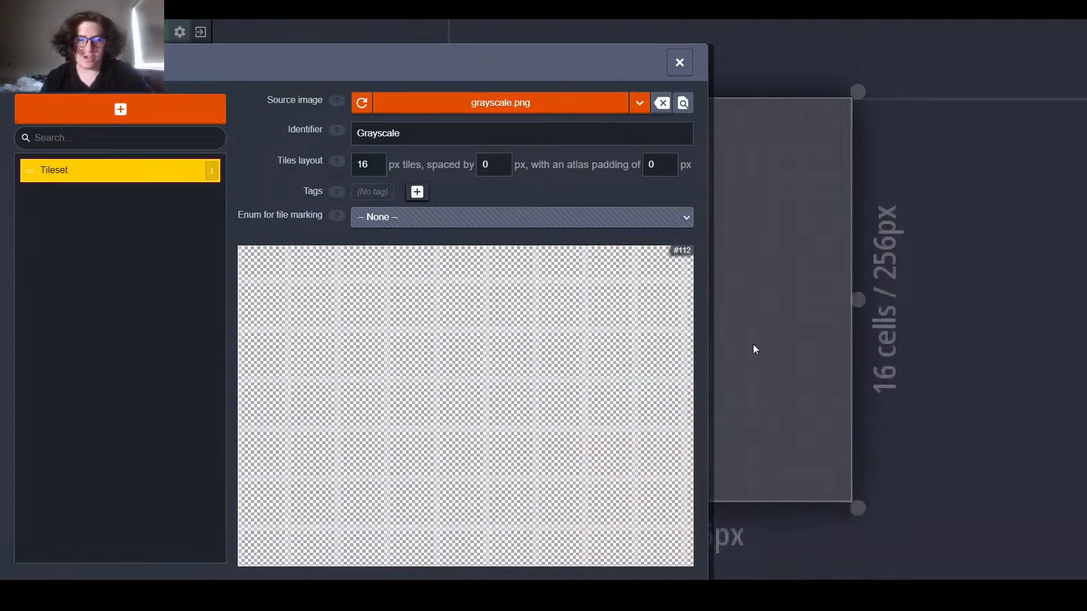
scroll(274, 395, "down", 5)
middle_click_drag(276, 396, 718, 339)
scroll(462, 385, "down", 4)
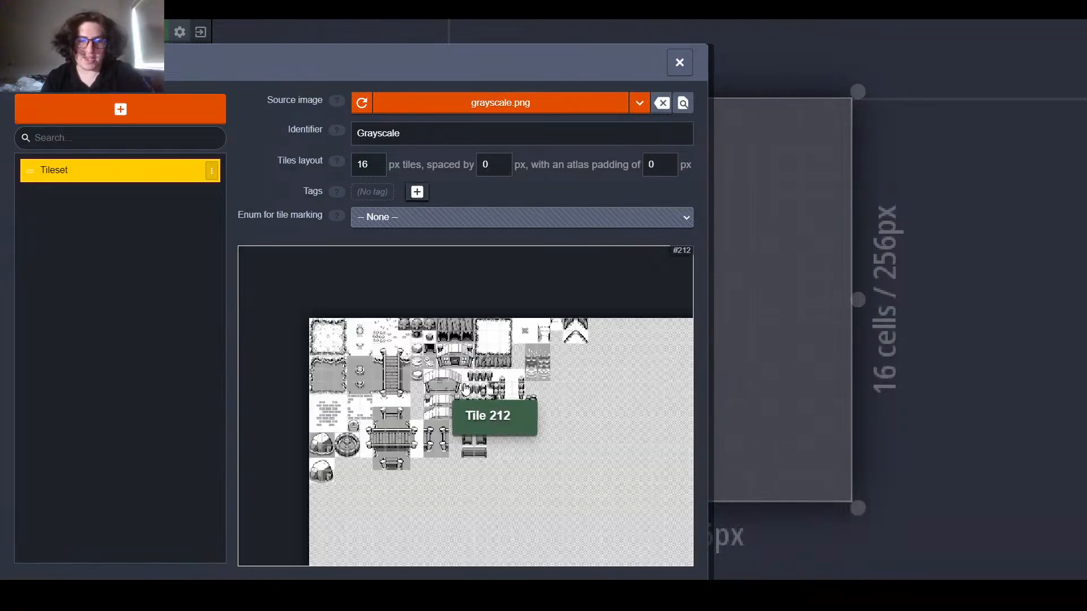
middle_click_drag(391, 392, 357, 339)
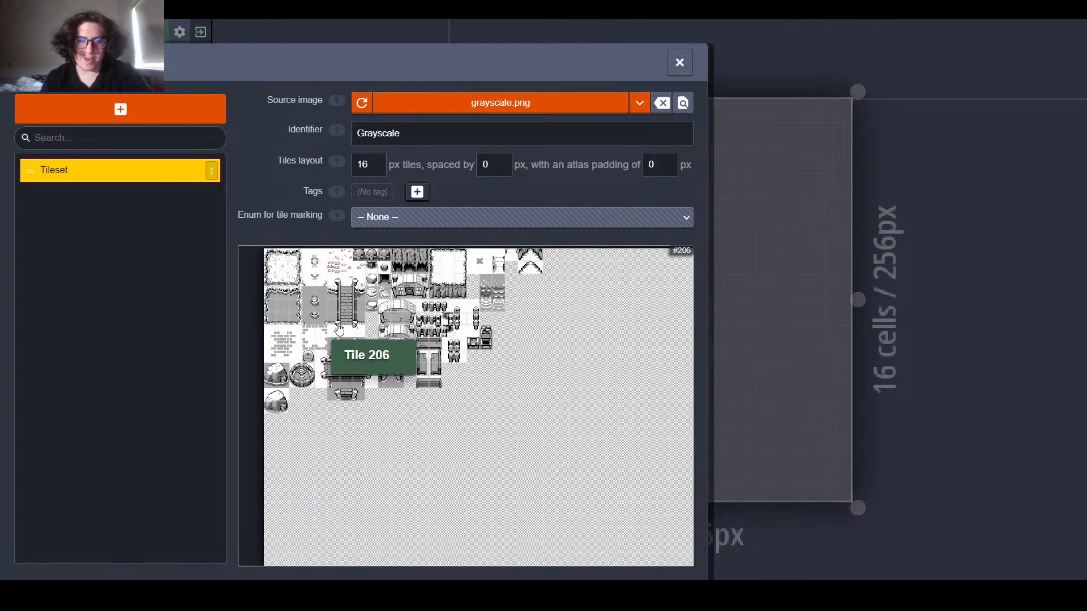
left_click(679, 62)
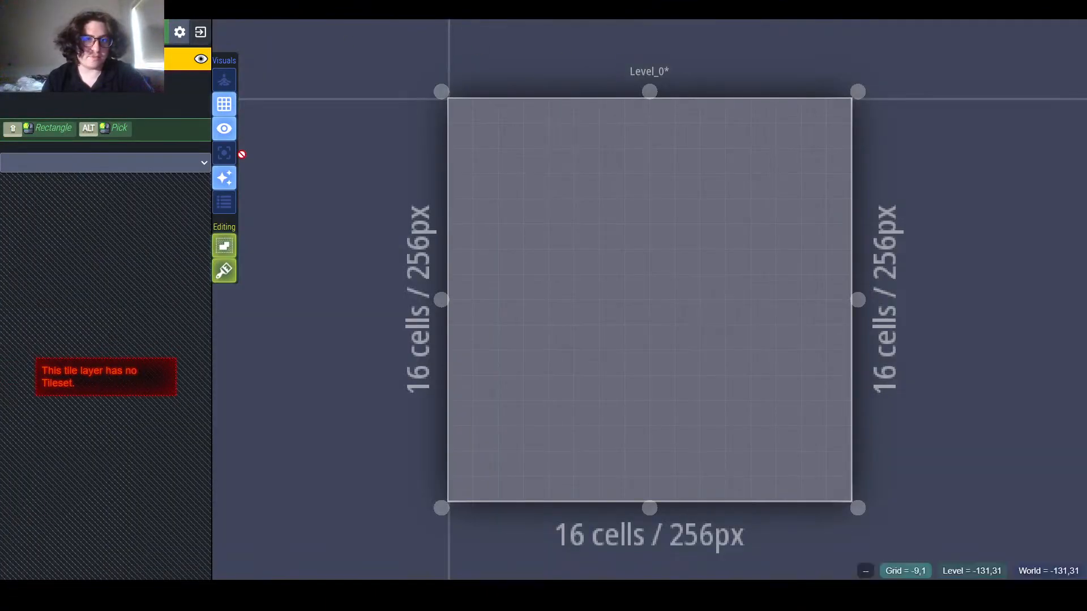
Step: Recheck the Grayscale tileset definition and assign Grayscale as the tileset of the Map layer
left_click(654, 597)
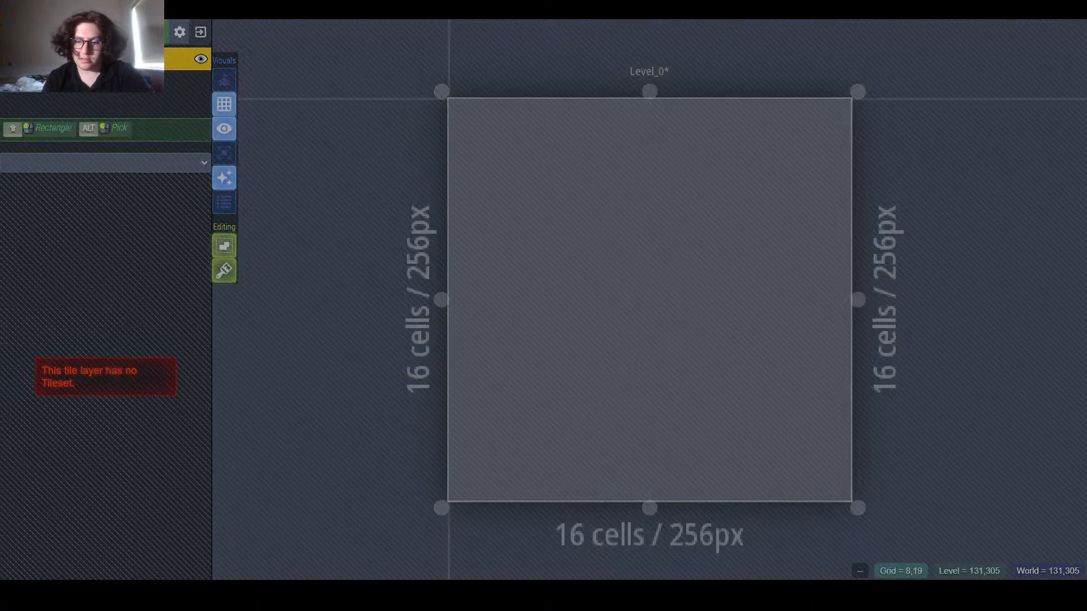
left_click(133, 346)
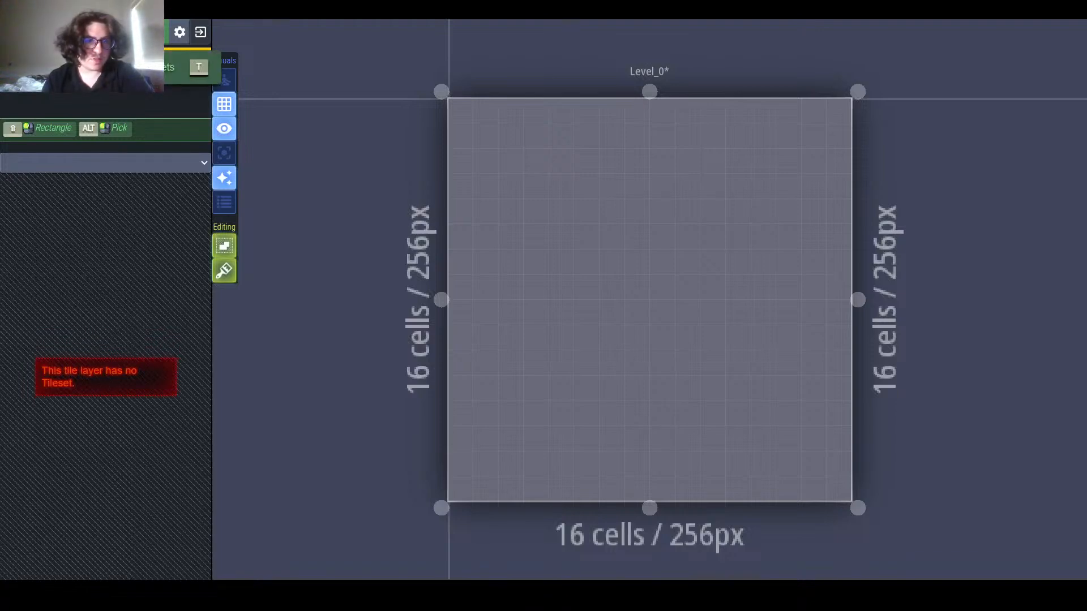
key("t")
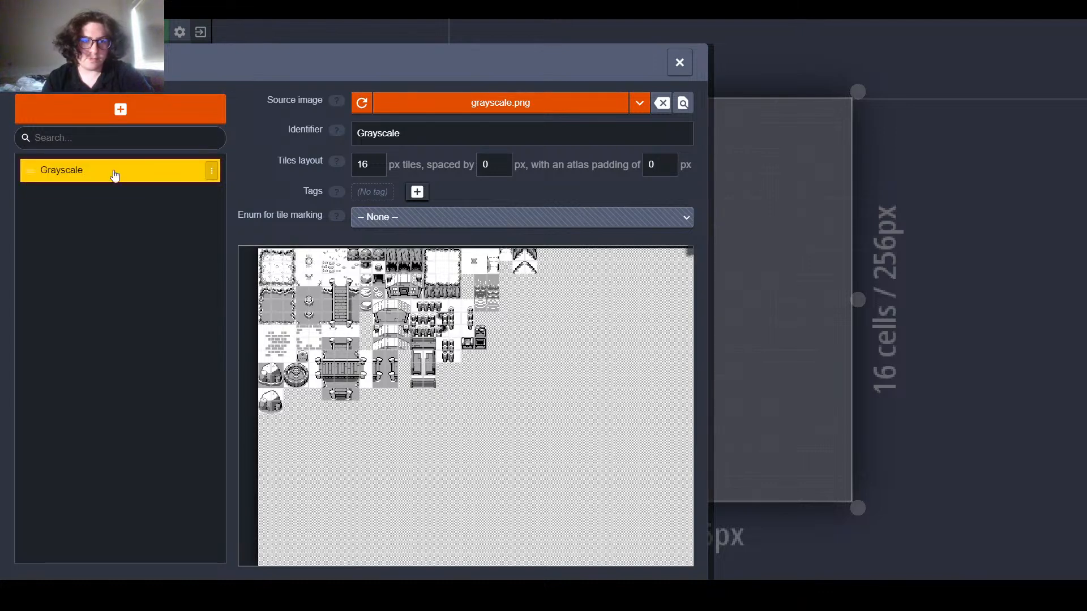
left_click(212, 171)
left_click(678, 63)
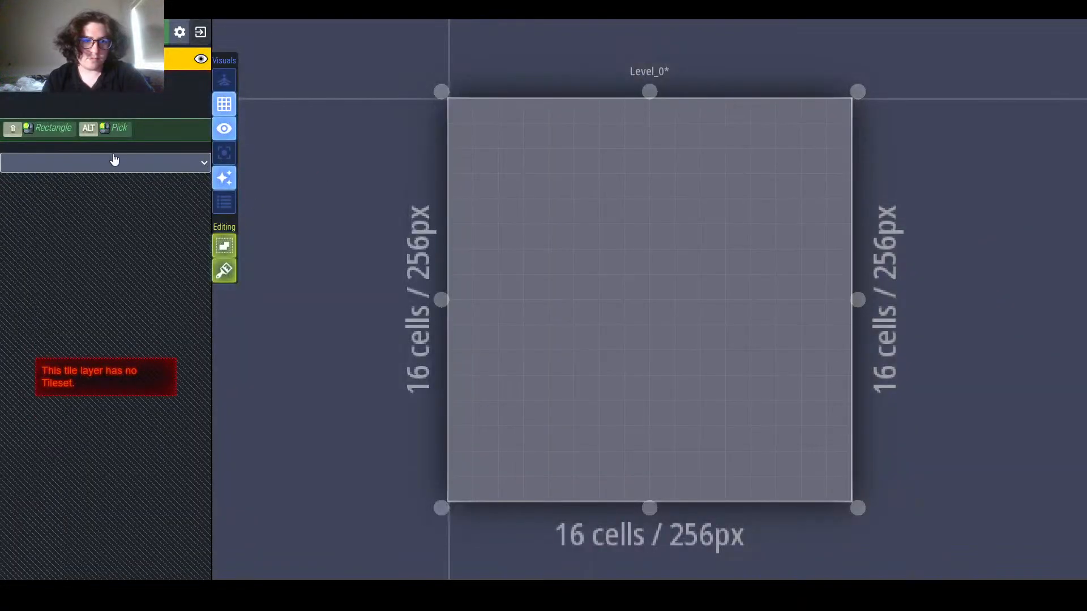
left_click(83, 178)
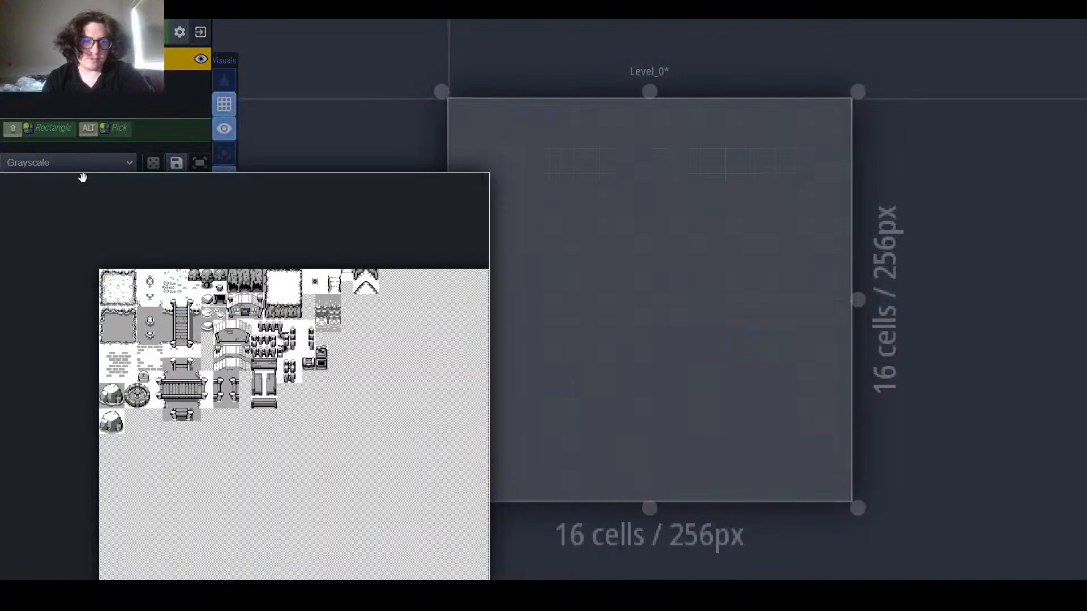
Step: Examine the Grayscale tile palette for the Map layer, including the grass, stairs, houses, fences, rocks and bridge tiles
middle_click_drag(268, 392, 234, 321)
scroll(234, 321, "up", 3)
middle_click_drag(172, 299, 264, 315)
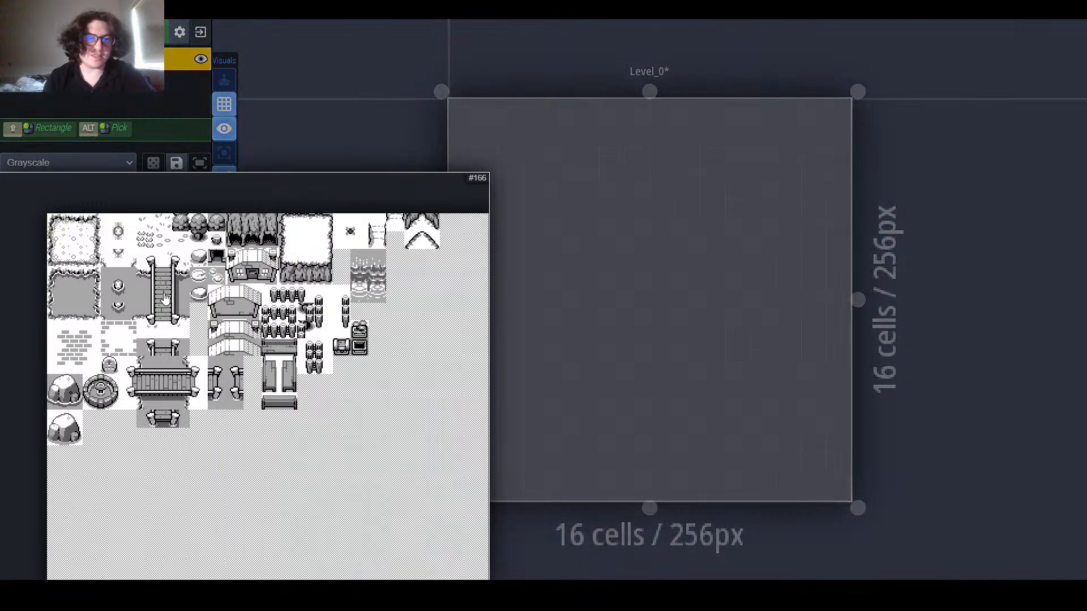
middle_click_drag(162, 292, 124, 255)
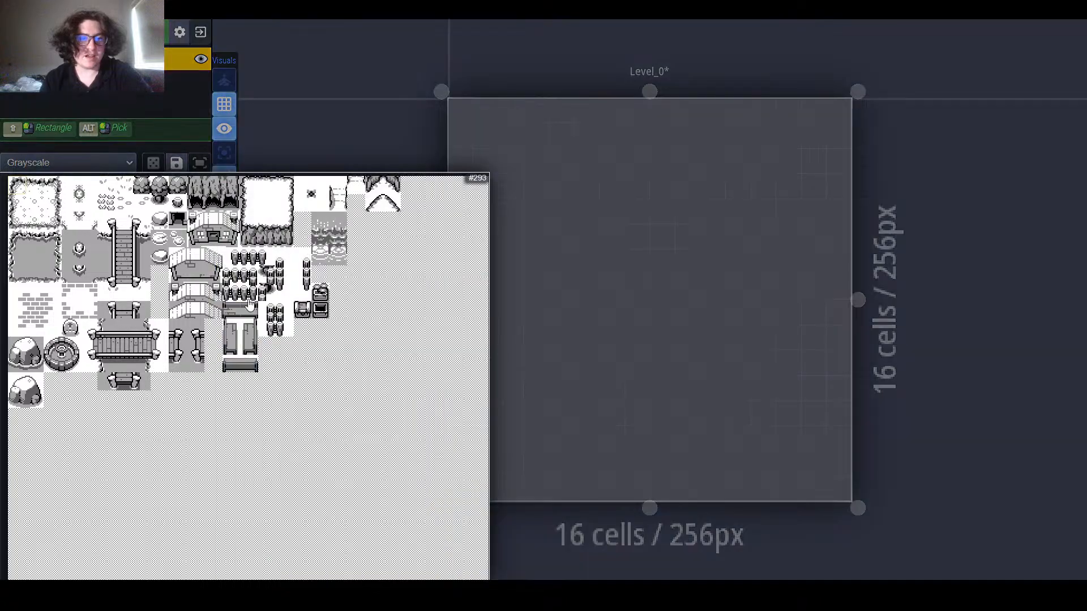
middle_click_drag(242, 300, 317, 315)
scroll(233, 320, "down", 1)
scroll(233, 319, "up", 1)
scroll(267, 314, "down", 5)
scroll(268, 314, "up", 5)
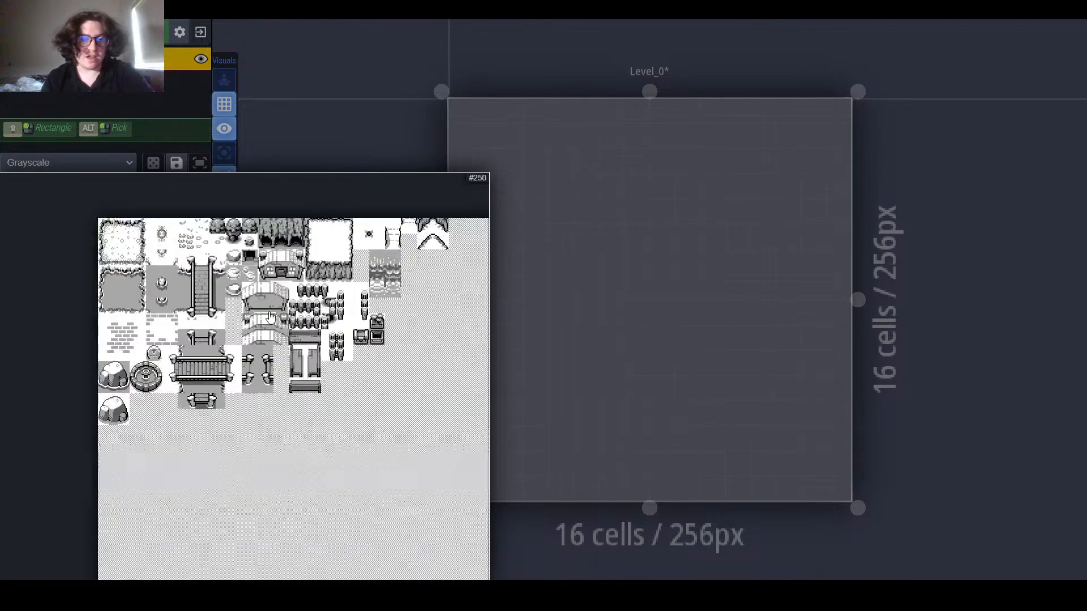
scroll(267, 315, "down", 5)
scroll(266, 314, "up", 5)
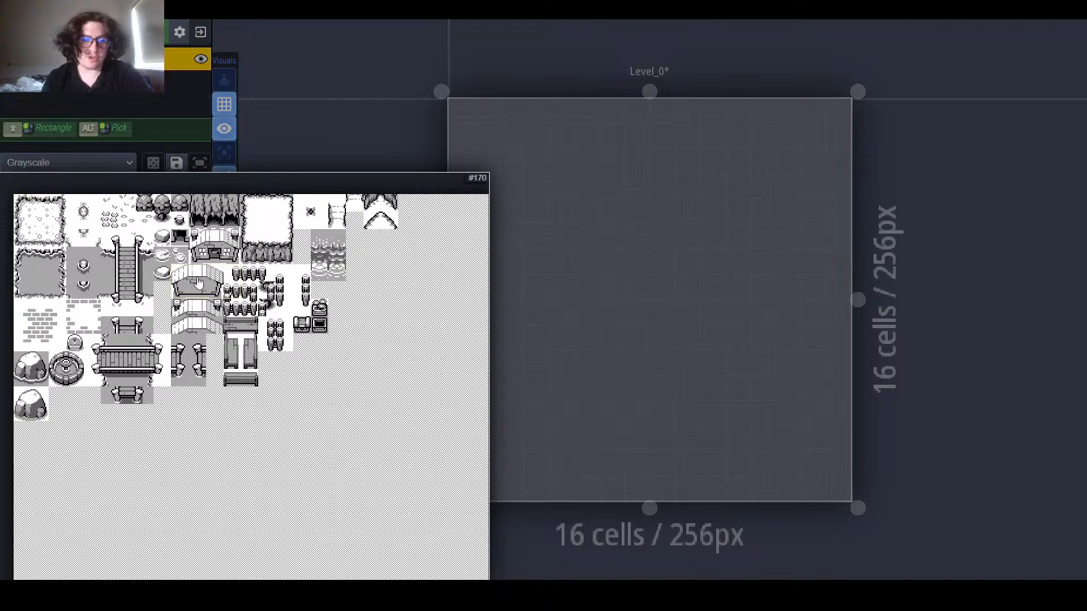
middle_click_drag(163, 268, 203, 263)
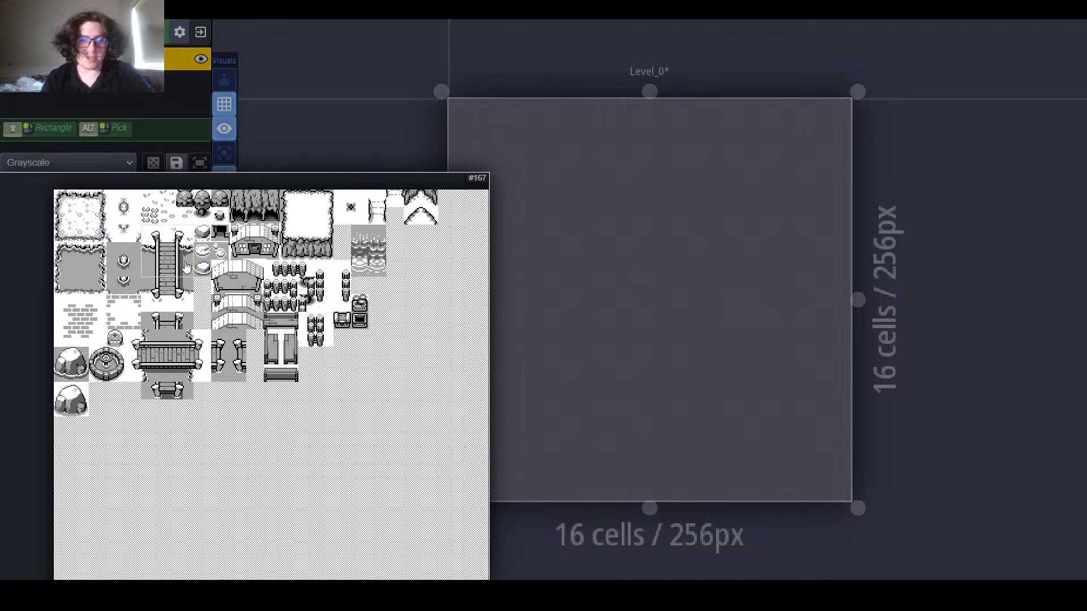
middle_click_drag(241, 248, 187, 225)
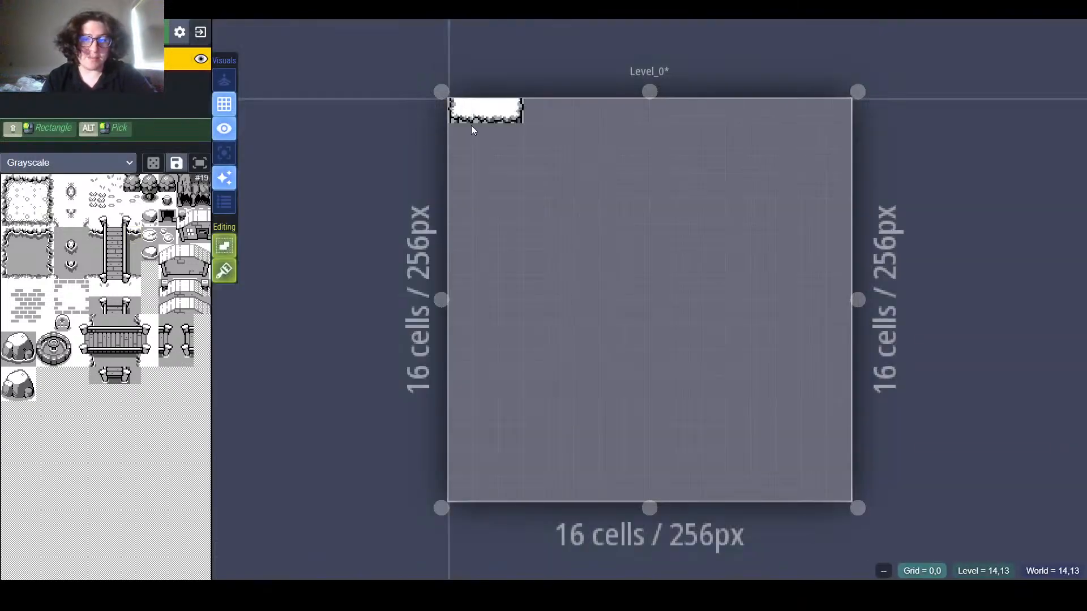
Step: Try painting the bushy lower-edge ground tile across the level's third grid row, and erase that row
left_click(461, 168)
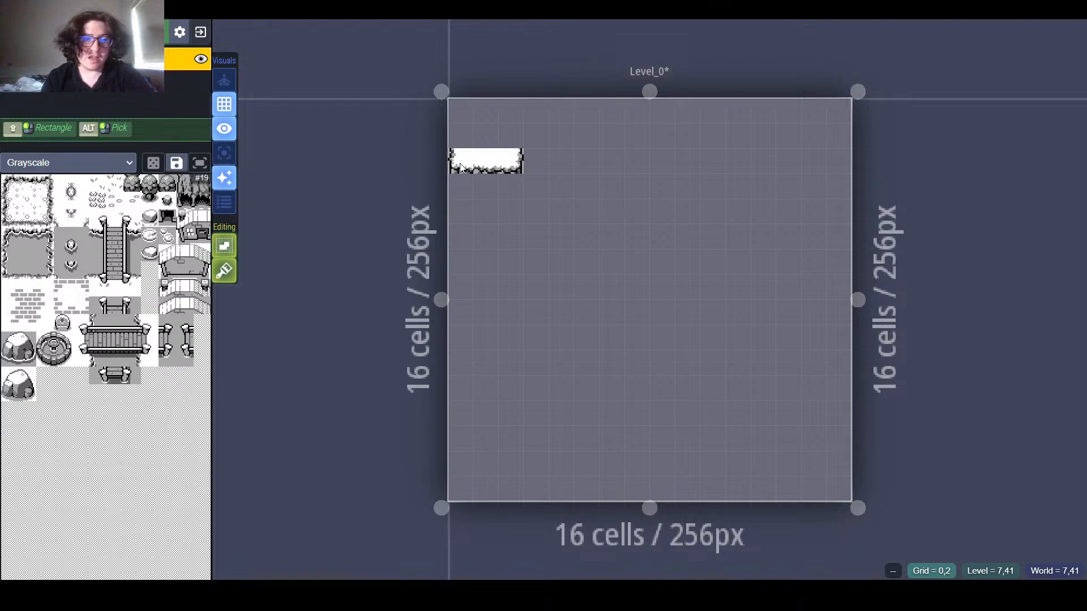
right_click(461, 167)
mouse_move(220, 218)
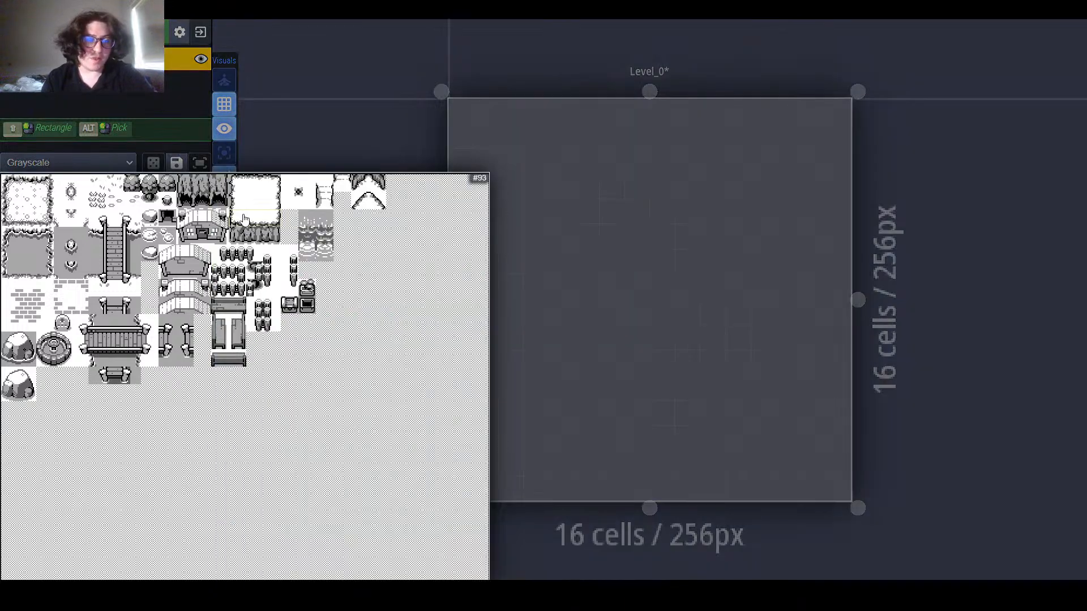
left_click(262, 219)
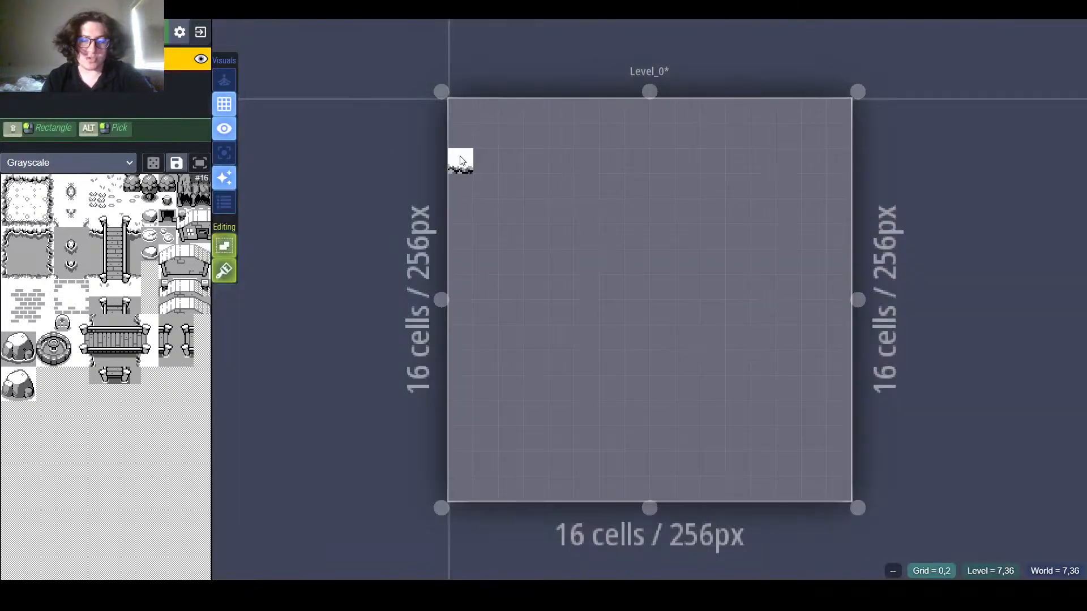
left_click_drag(461, 161, 830, 171)
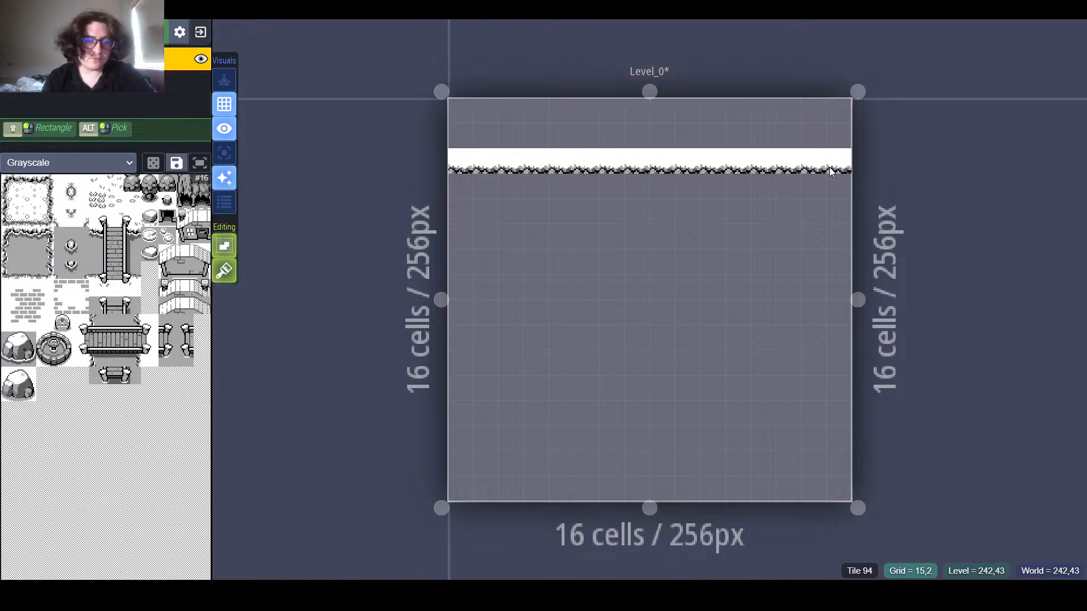
mouse_move(150, 417)
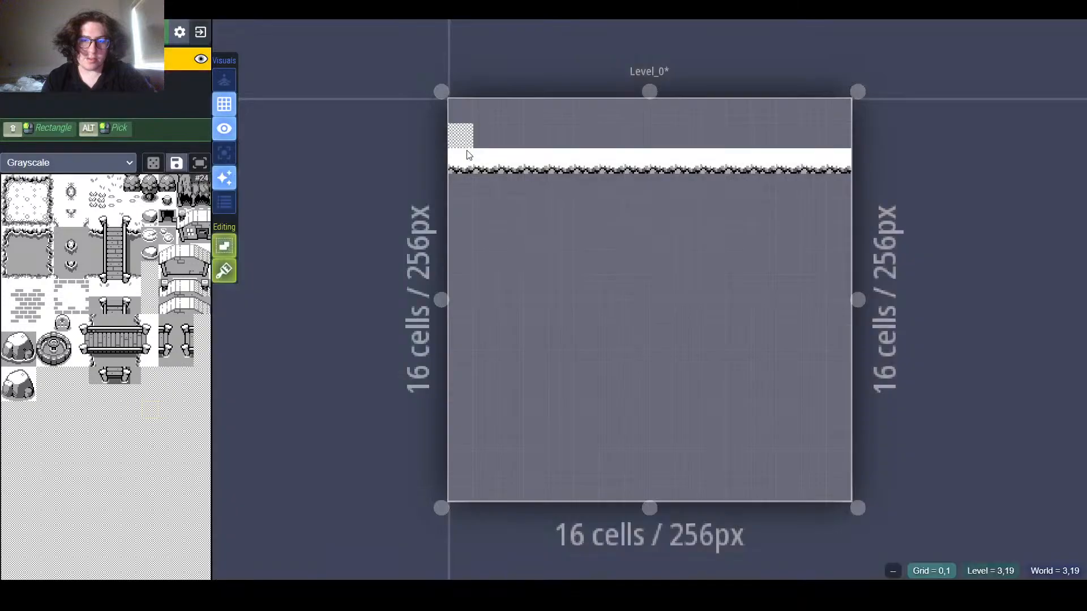
right_click_drag(468, 161, 889, 158)
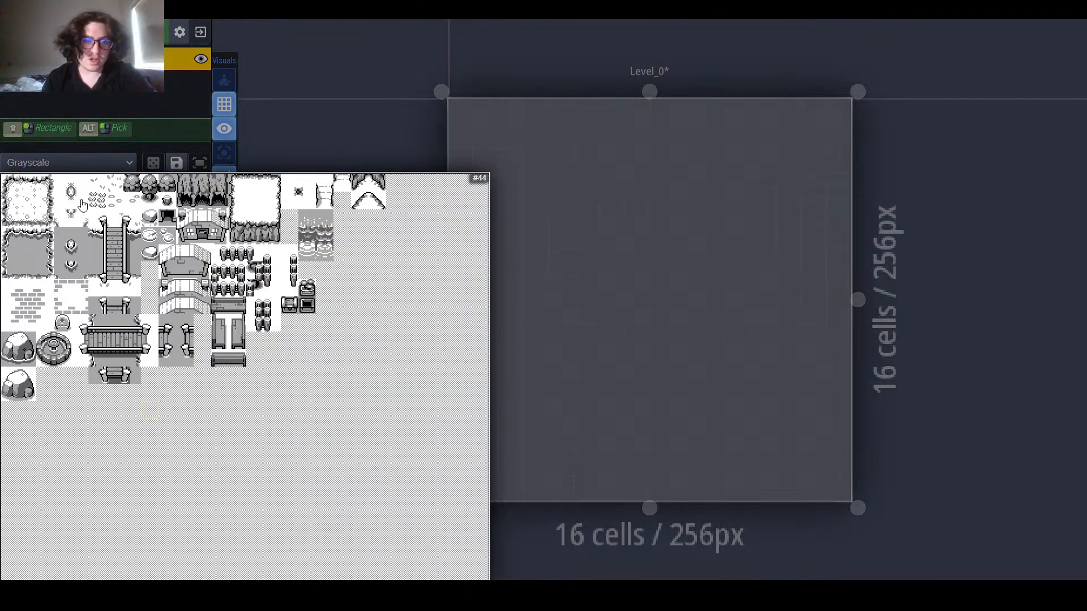
Step: Fill the level's top three rows with the plain white ground tile and place a house in each upper corner
left_click(259, 205)
mouse_move(466, 115)
left_mouse_down()
mouse_move(461, 160)
mouse_move(868, 153)
mouse_move(514, 116)
mouse_move(600, 131)
mouse_move(874, 123)
mouse_move(703, 124)
left_mouse_up()
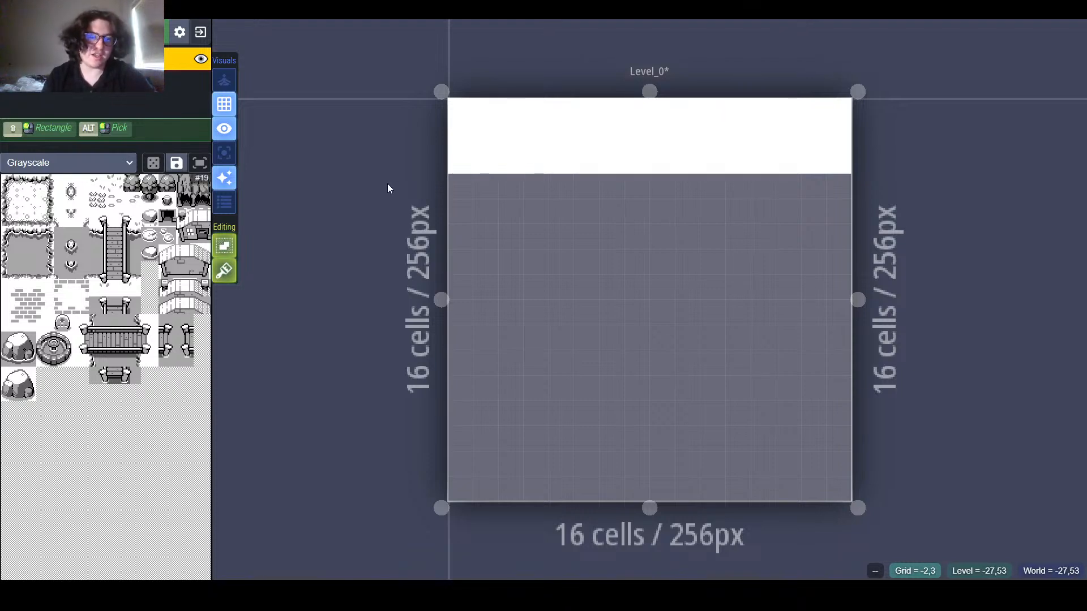
mouse_move(140, 187)
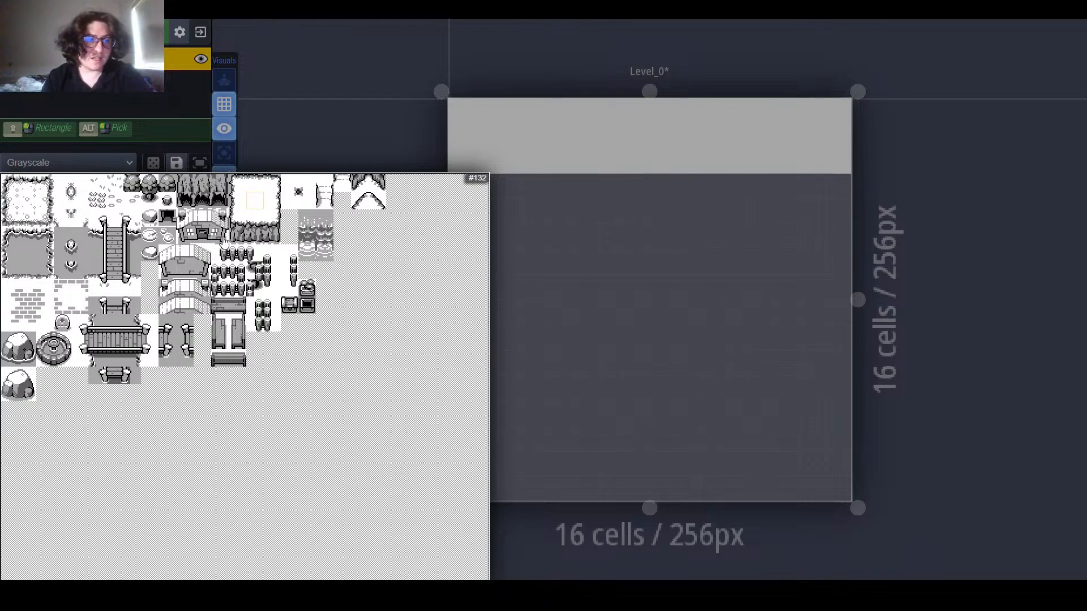
left_click(189, 222)
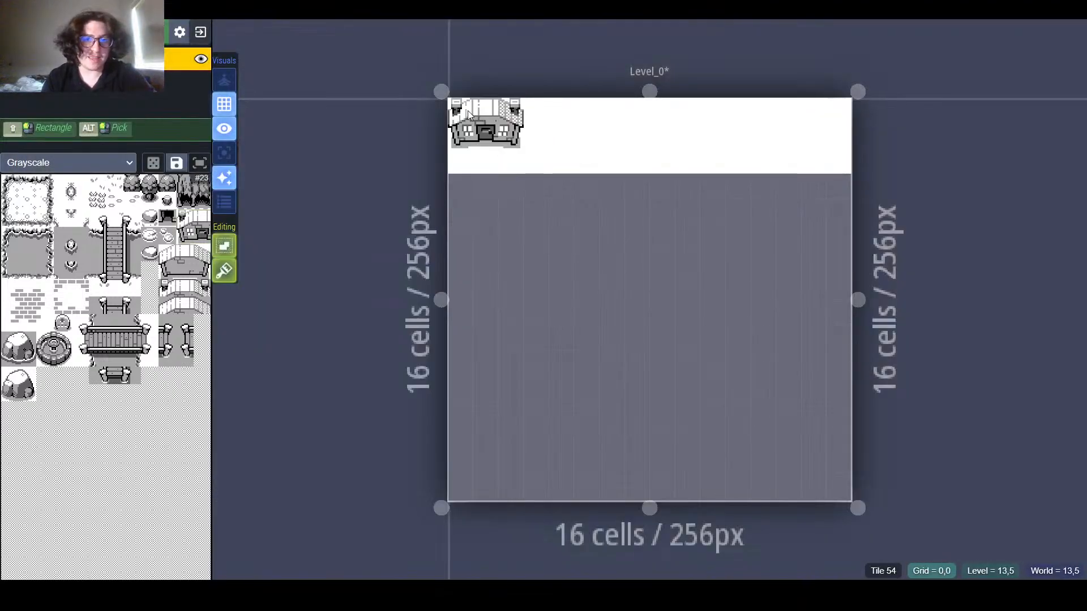
left_click(469, 113)
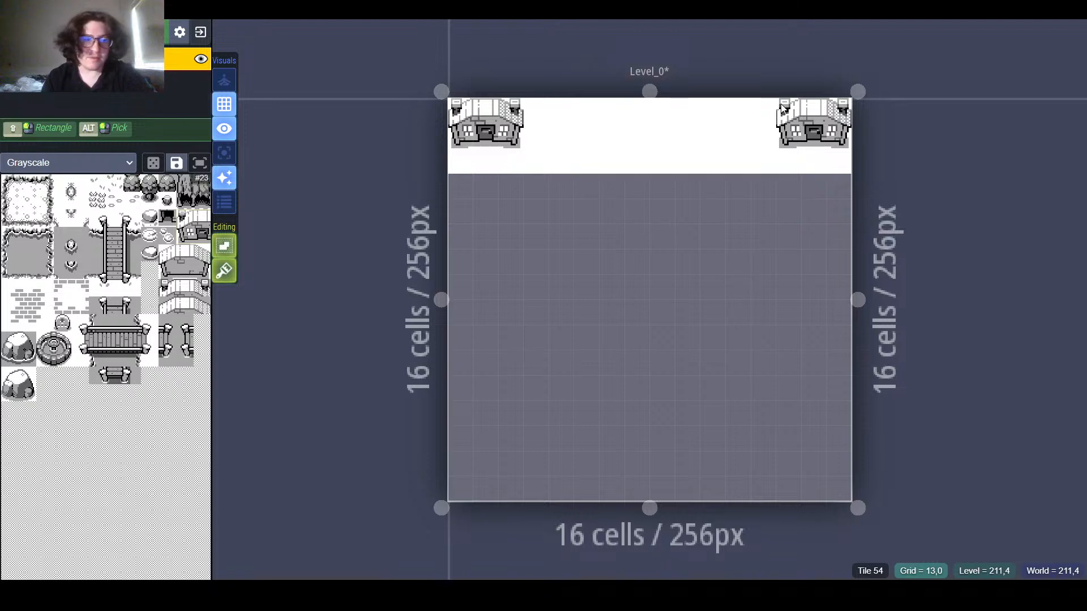
left_click(782, 108)
Step: Paint the bushy lower-edge ground tile across the full width of the level's third row
mouse_move(120, 236)
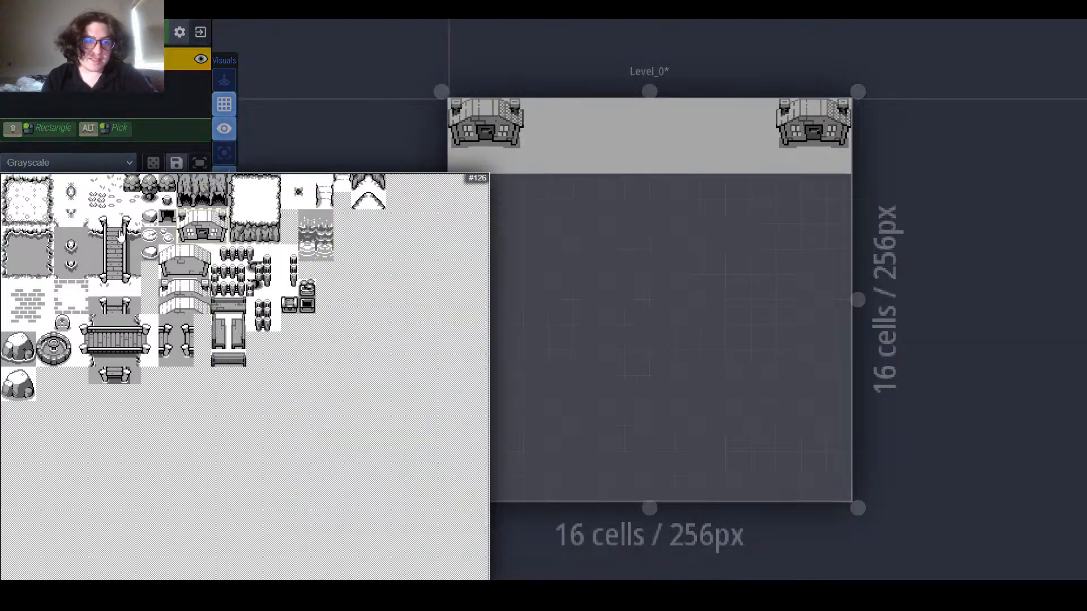
left_click(259, 220)
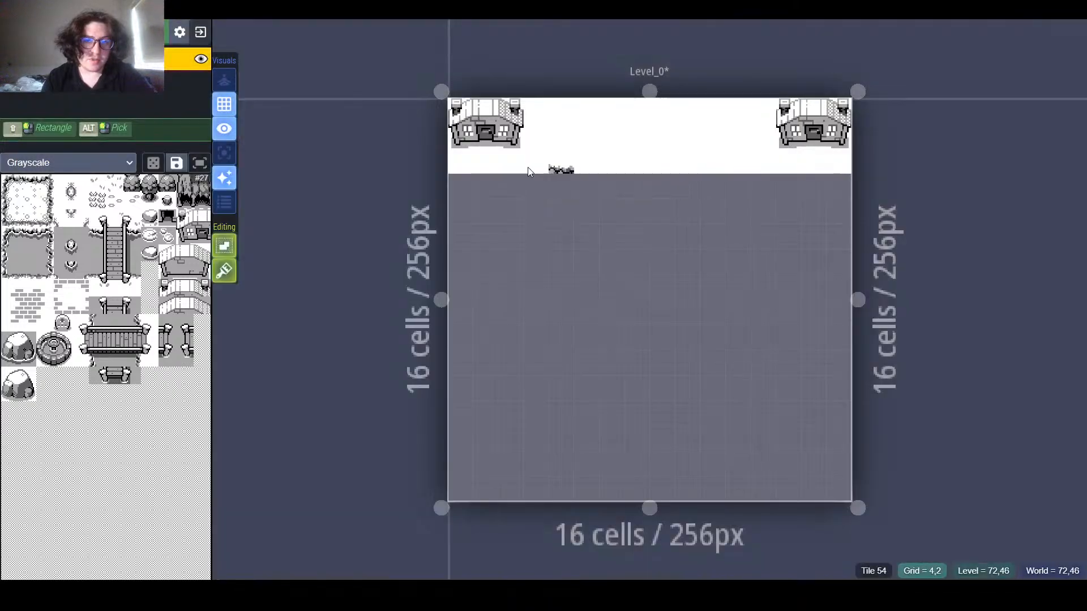
left_click_drag(453, 168, 844, 164)
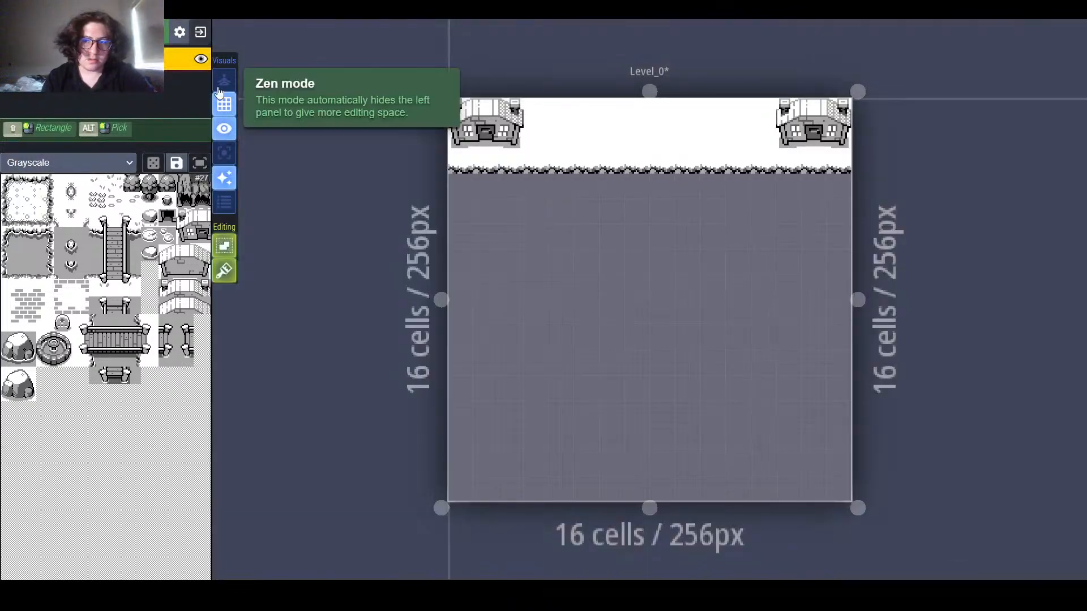
Step: Replace the inner upper roof corners of both houses with the plain sloping roof-corner tiles from the other building
mouse_move(32, 220)
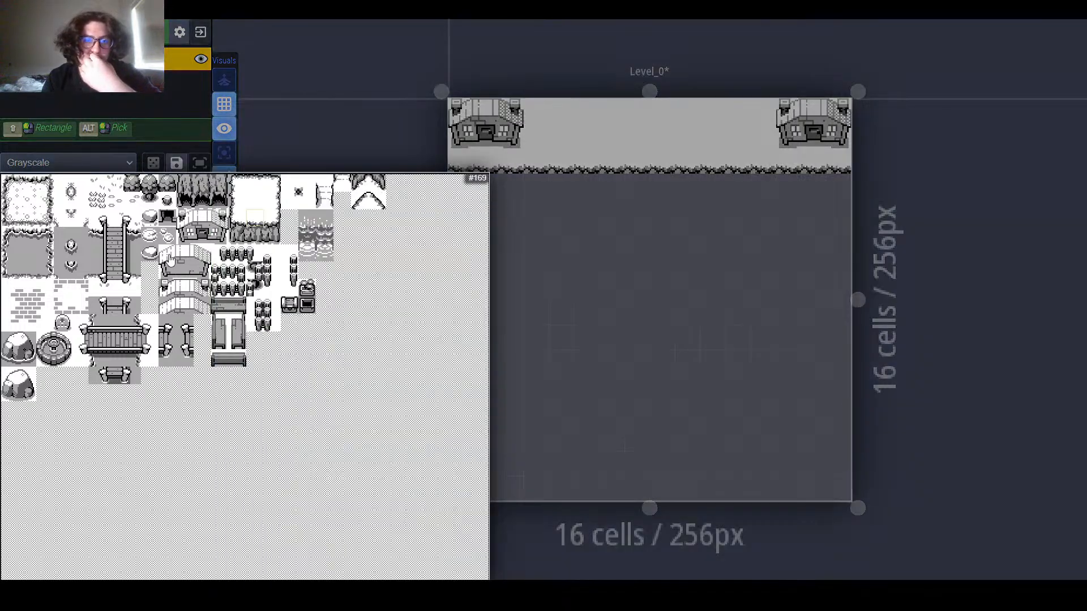
left_click(170, 260)
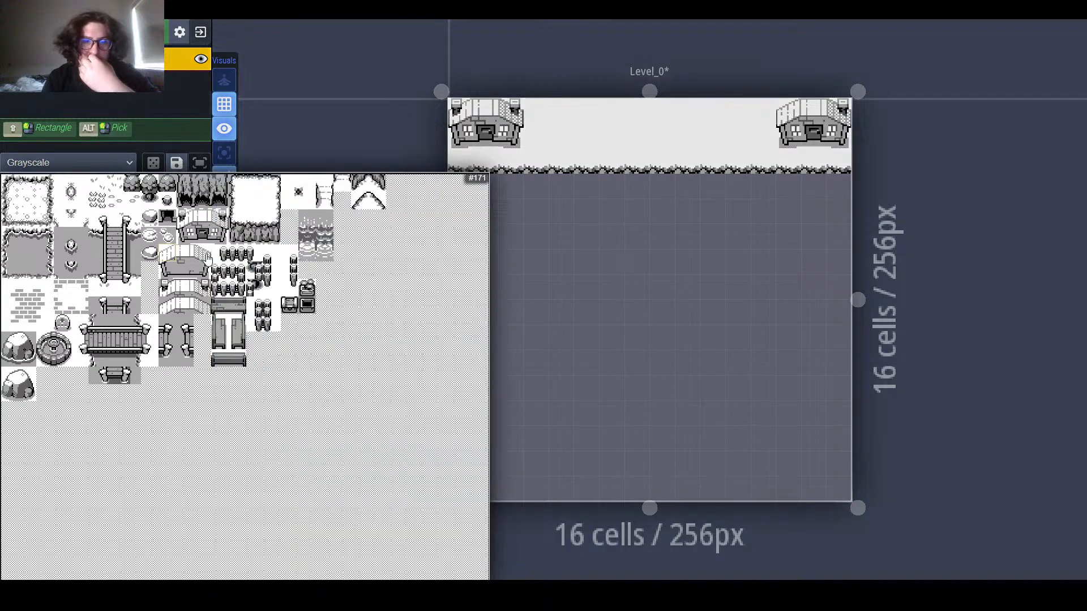
left_click(201, 255)
left_click(521, 112)
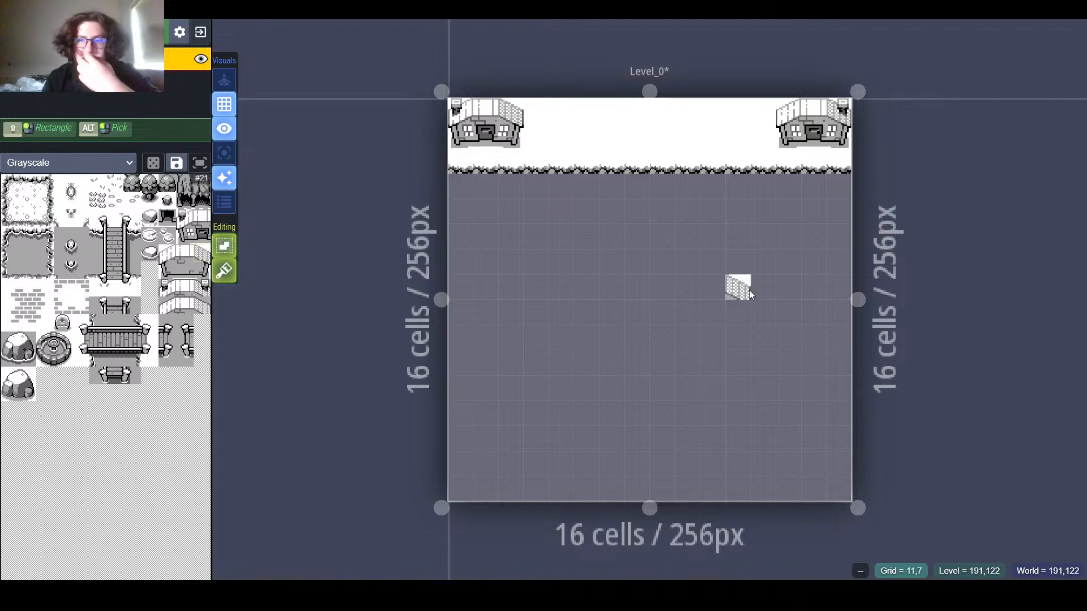
Step: Paint a row of round trees between the two houses across the level's top two rows
mouse_move(351, 287)
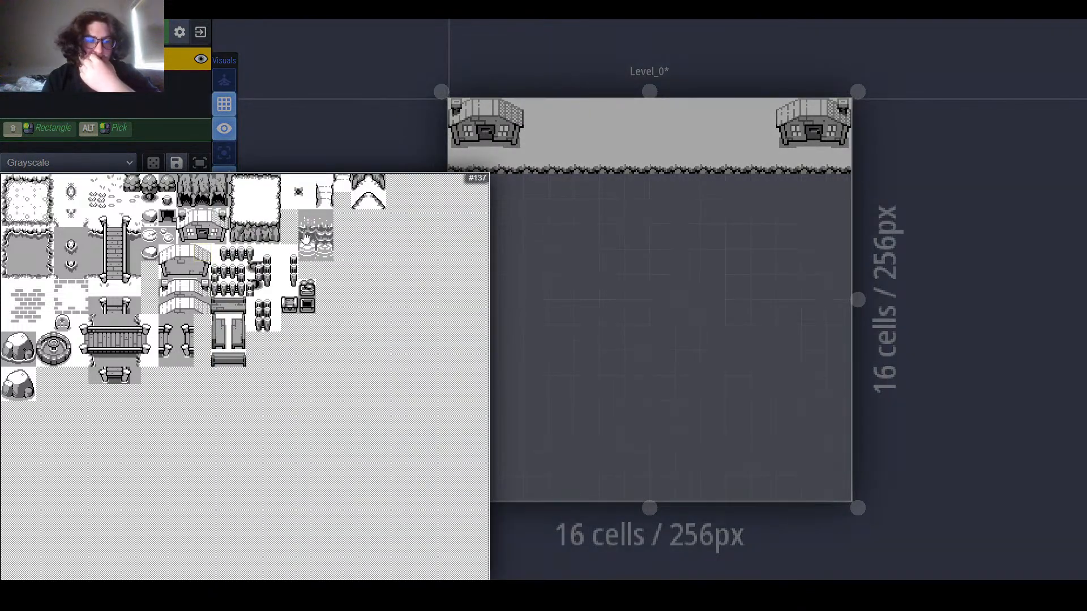
left_click(153, 186)
left_click(532, 122)
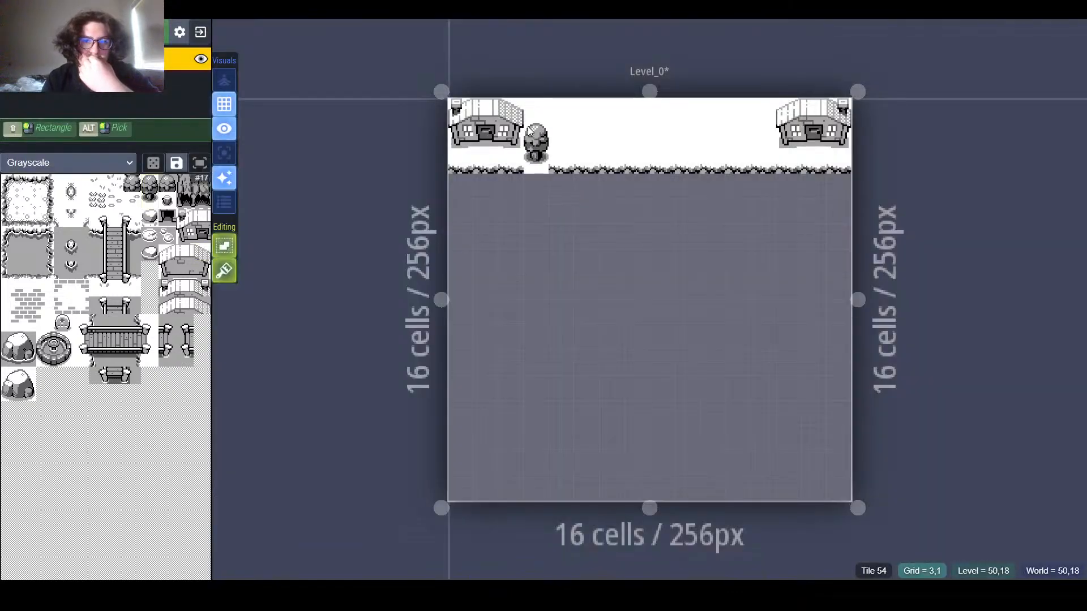
mouse_move(171, 238)
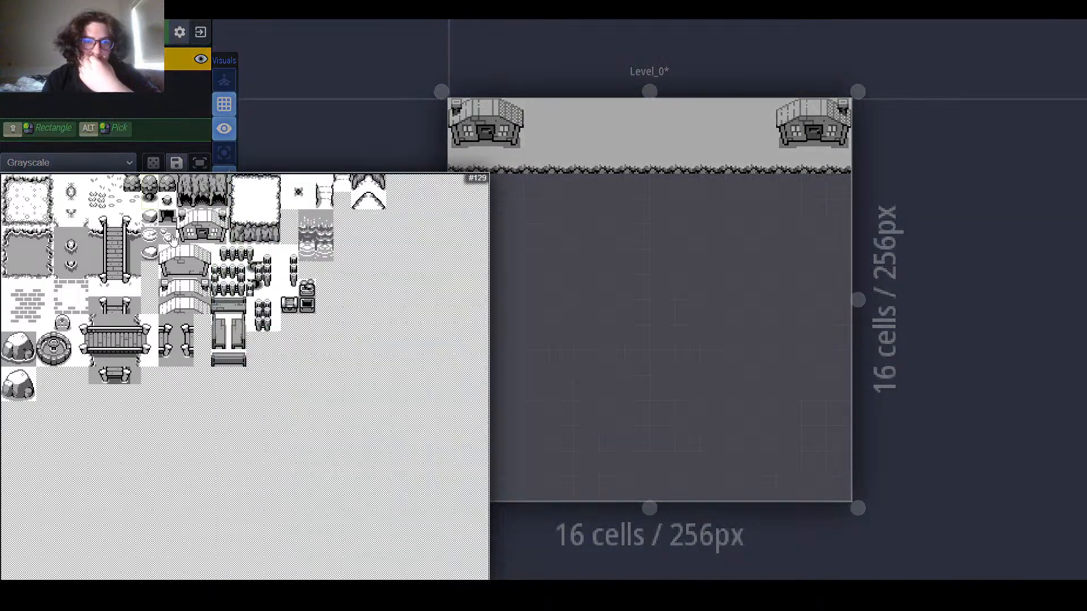
left_click(193, 193)
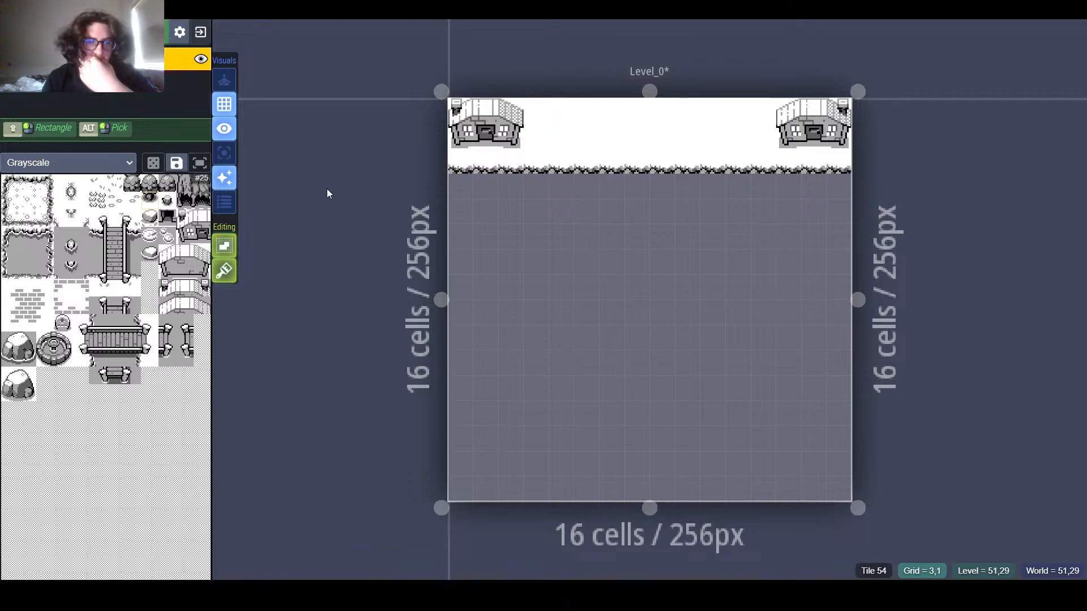
mouse_move(163, 201)
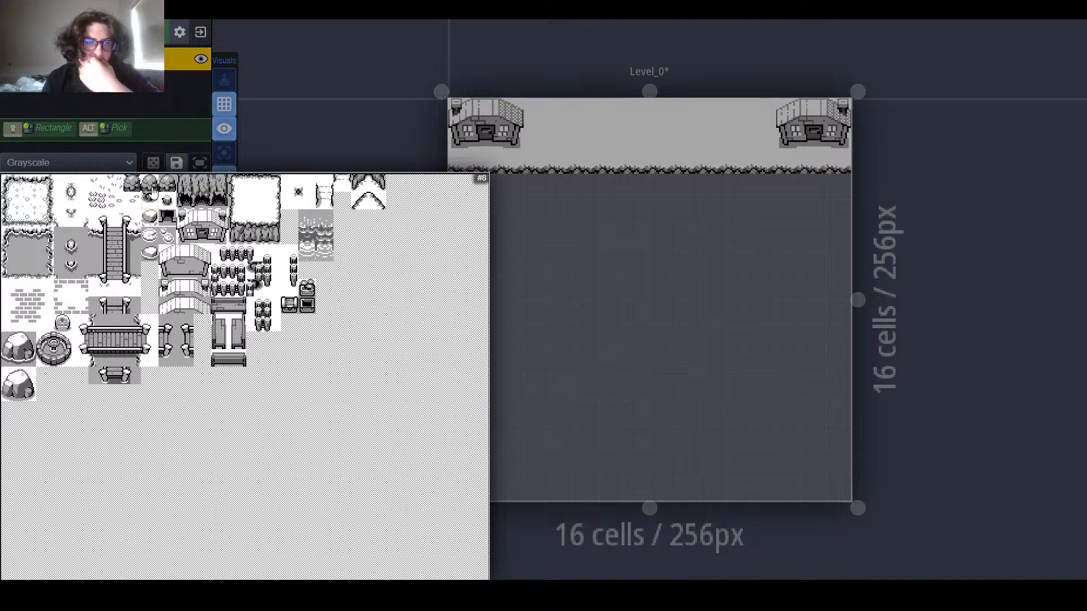
left_click(152, 192)
left_click_drag(537, 118, 769, 120)
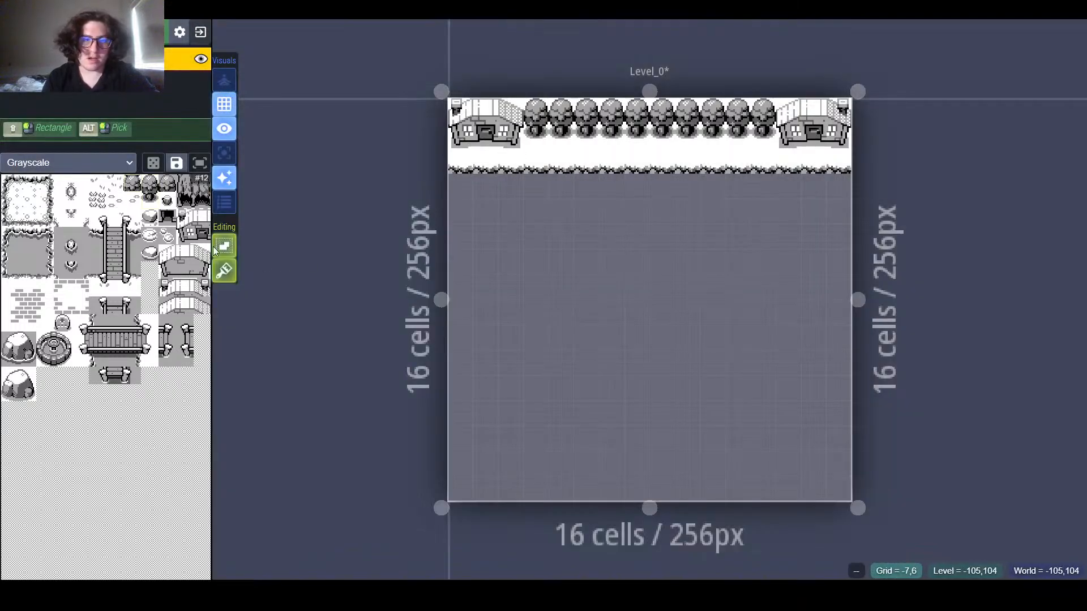
mouse_move(149, 187)
left_click(113, 199)
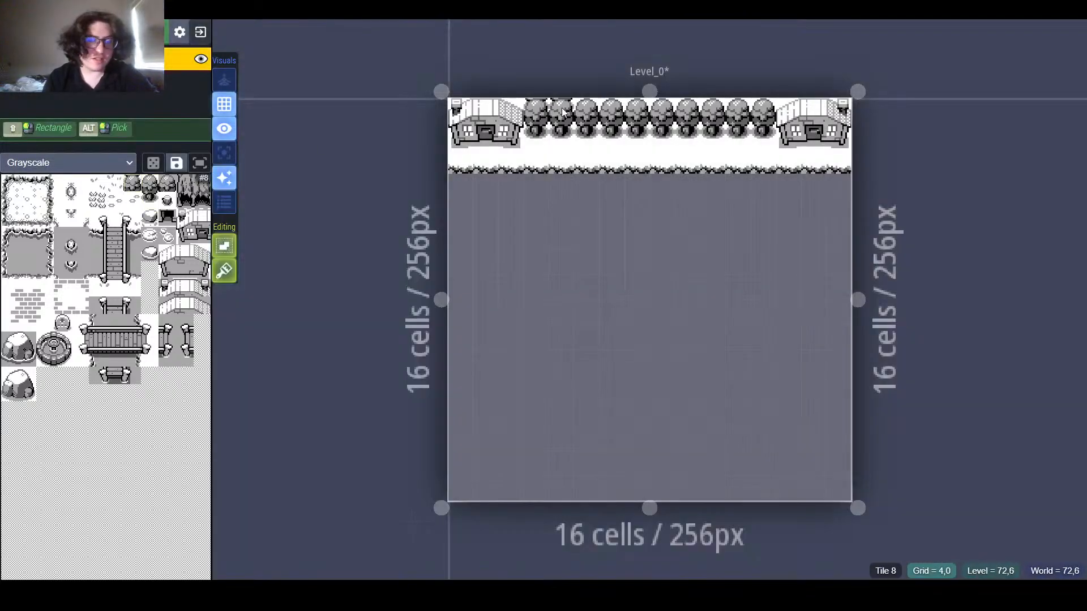
left_click(534, 133)
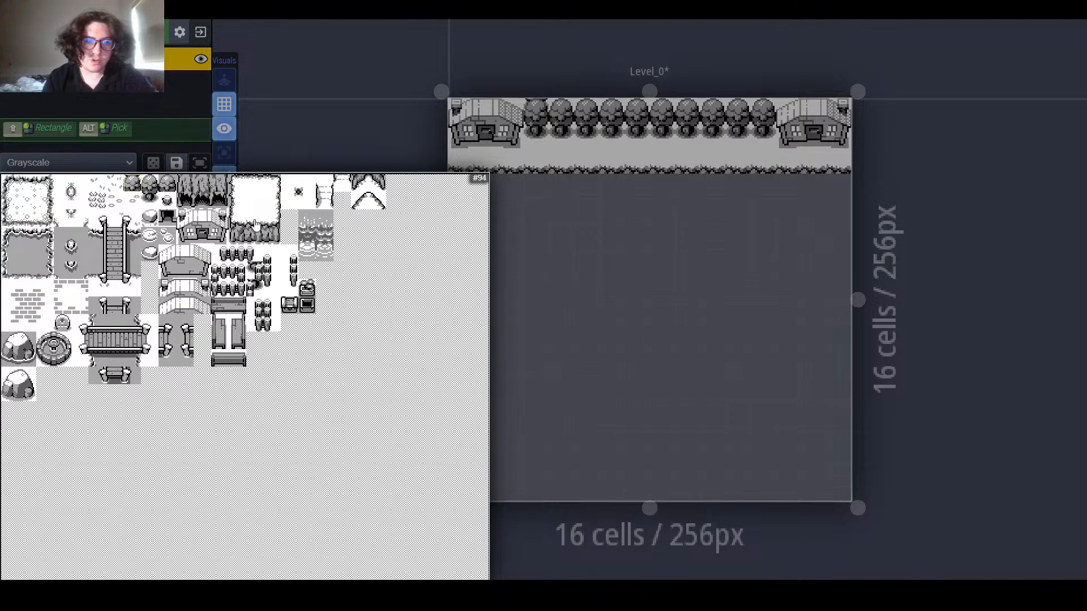
Step: Paint the bushy lower-edge ground tile across the full width of the level's fourth row
left_click(254, 223)
left_click_drag(460, 186, 566, 187)
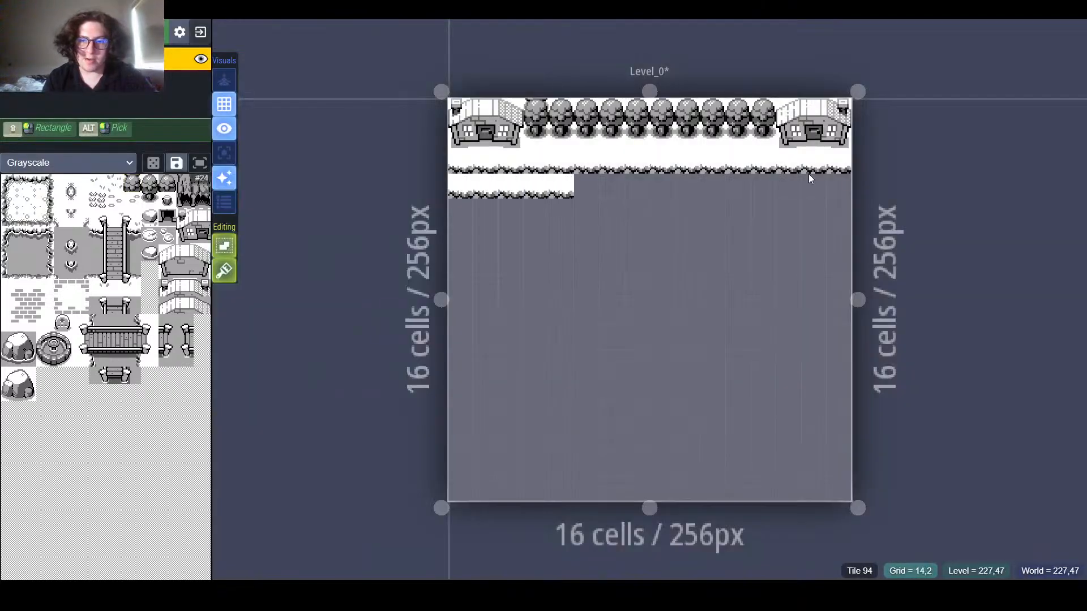
mouse_move(808, 174)
left_mouse_down()
mouse_move(695, 189)
mouse_move(572, 187)
left_mouse_up()
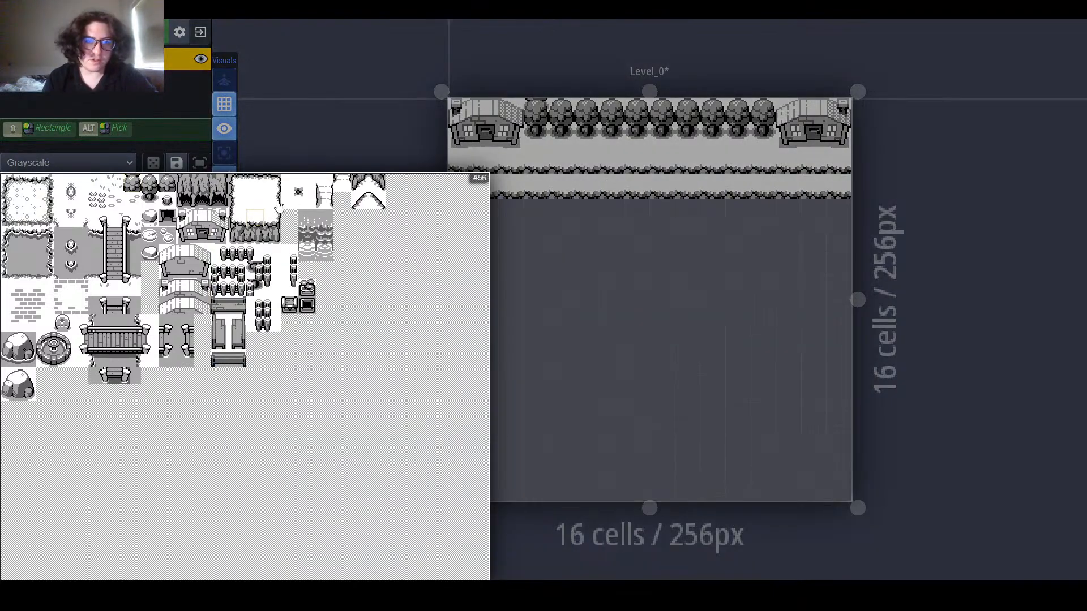
Step: Replace the bushy edge across the level's third row with the plain white ground tile
left_click(275, 197)
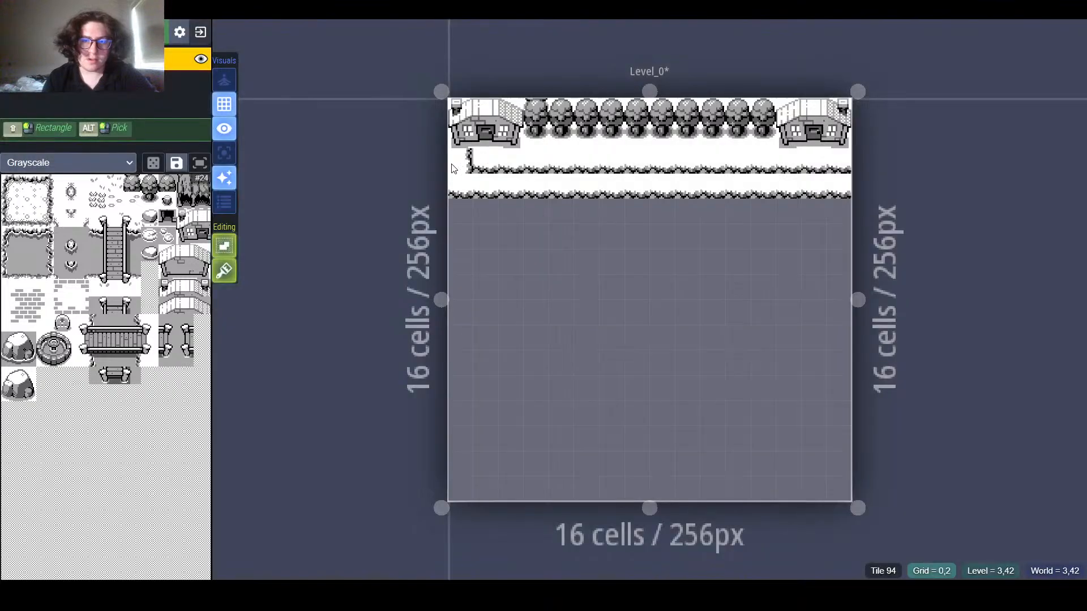
mouse_move(180, 215)
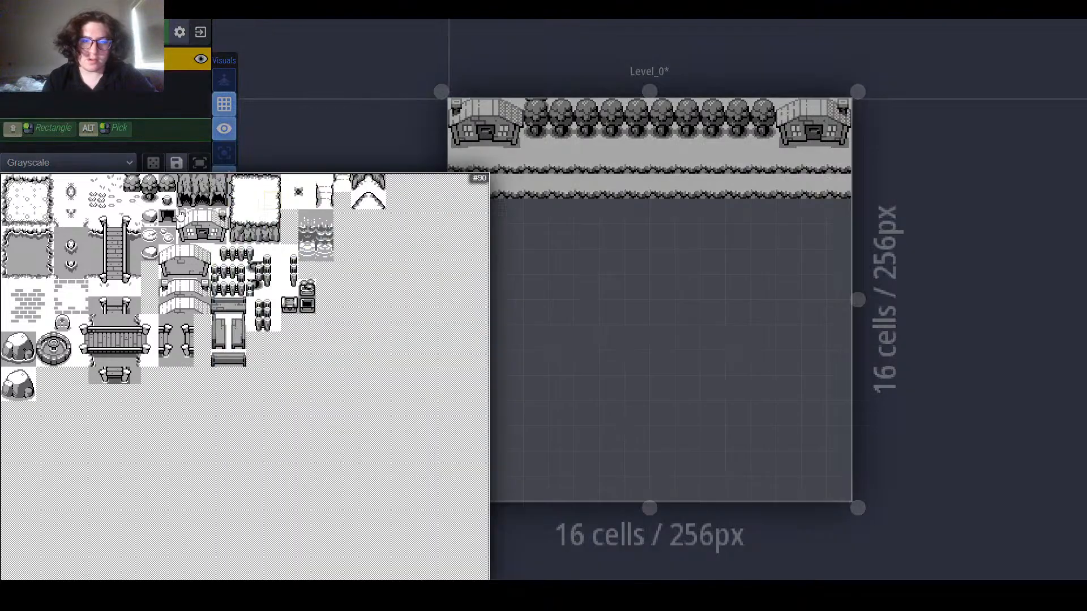
left_click(258, 203)
left_click_drag(453, 169, 836, 162)
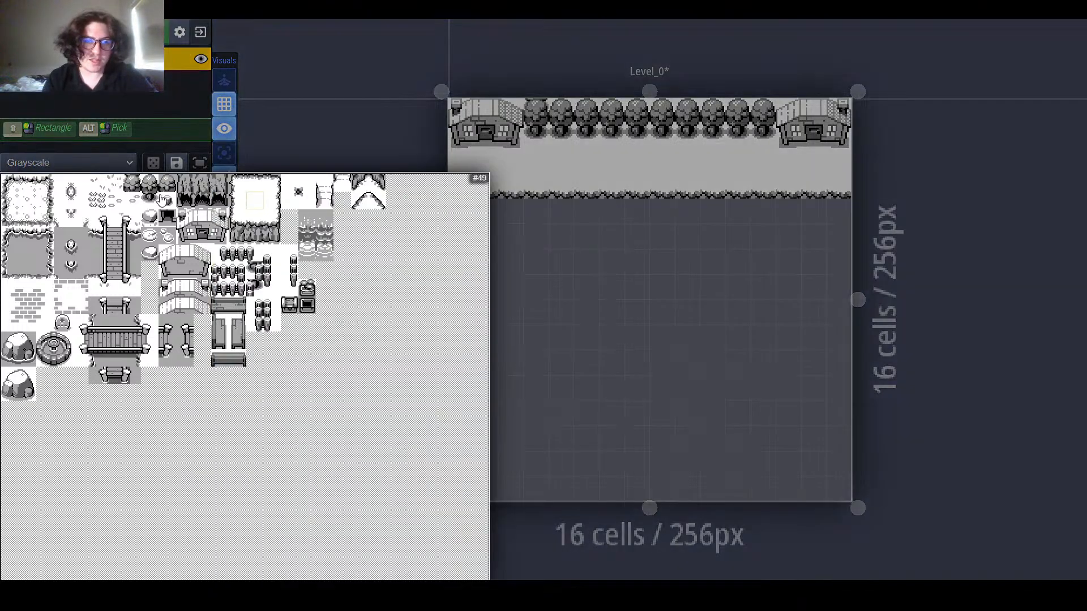
Step: Try painting a second row of trees below the first, and erase both tree rows between the houses
left_click(150, 191)
left_click(538, 149)
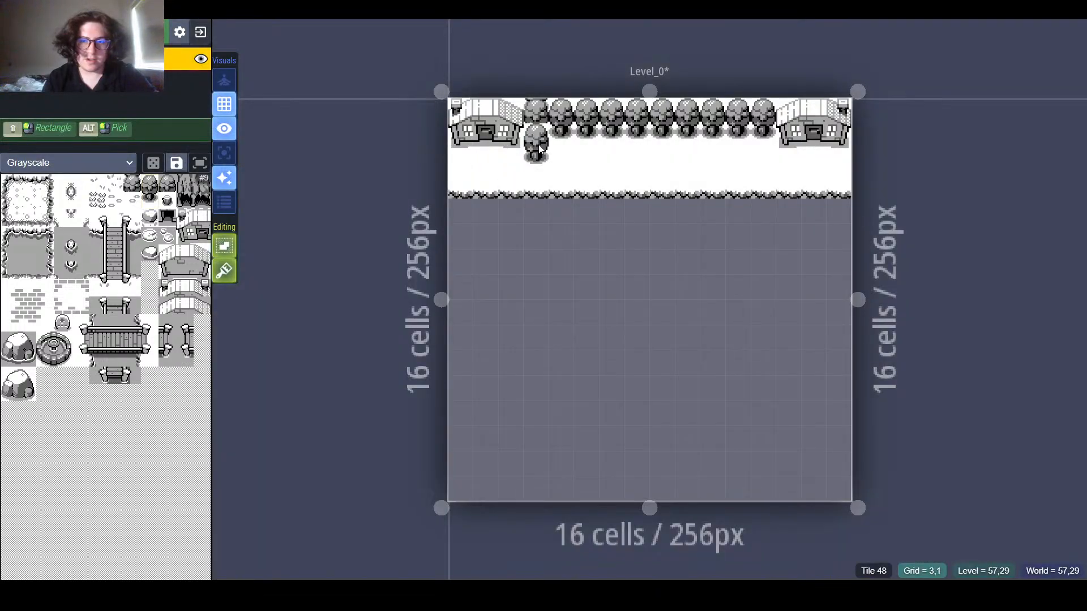
mouse_move(538, 148)
left_mouse_down()
mouse_move(611, 173)
mouse_move(606, 143)
mouse_move(764, 145)
left_mouse_up()
key("ctrl+z")
mouse_move(84, 266)
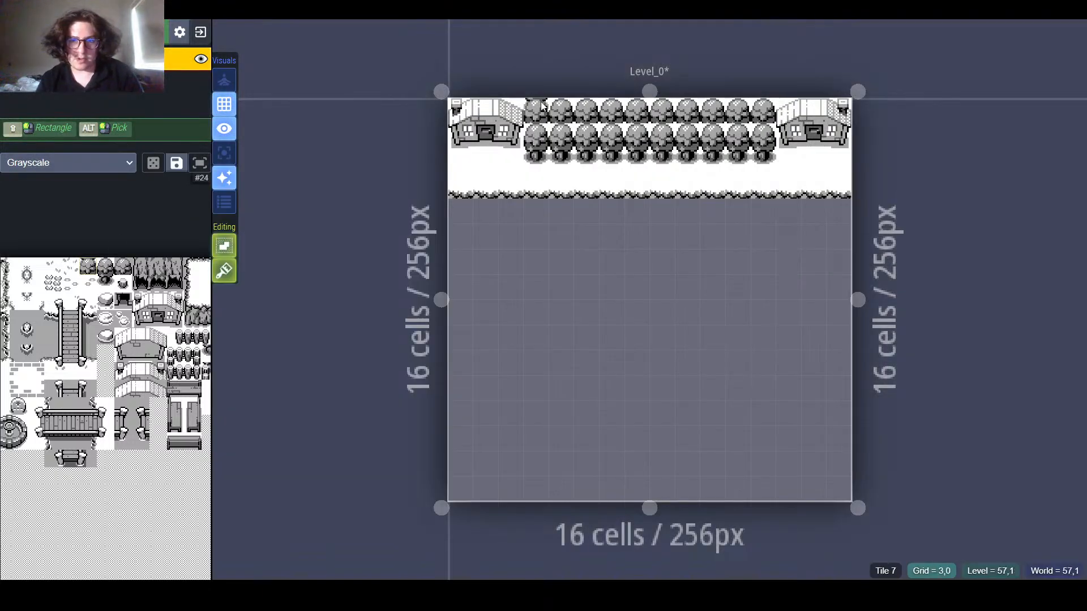
right_click_drag(535, 112, 766, 113)
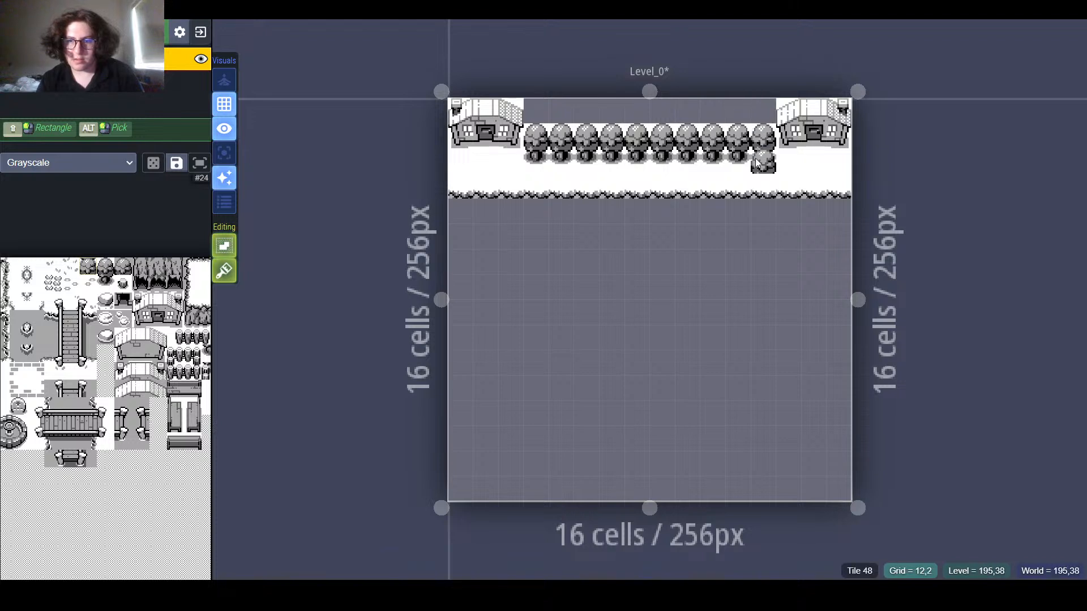
mouse_move(761, 148)
right_mouse_down()
mouse_move(695, 142)
mouse_move(529, 161)
mouse_move(641, 136)
mouse_move(659, 159)
mouse_move(731, 157)
mouse_move(660, 156)
right_mouse_up()
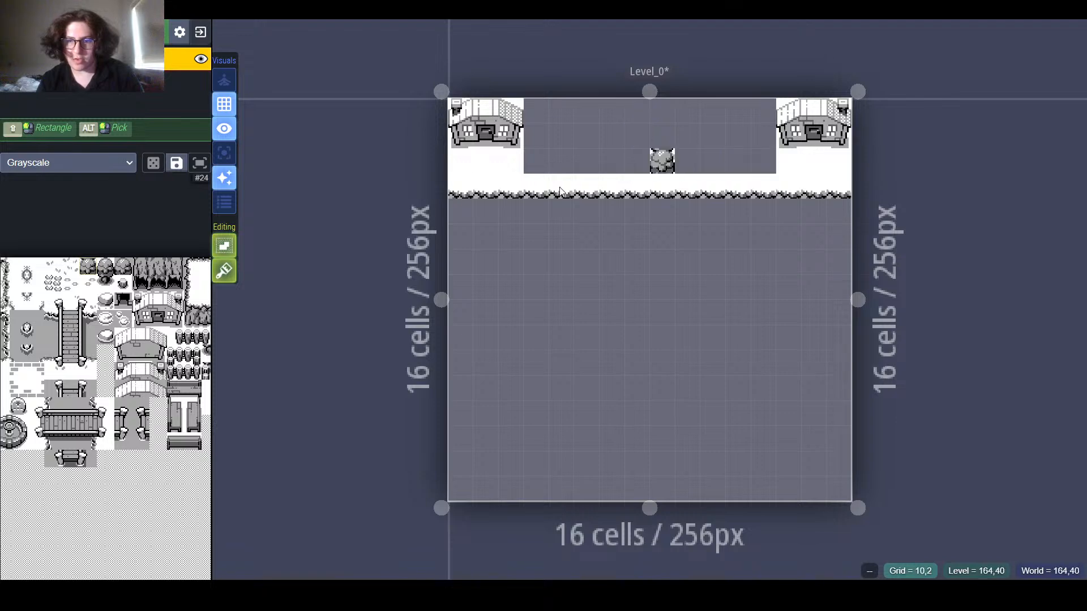
Step: Paint a row of full trees with trunks between the houses across the level's second and third rows
mouse_move(194, 264)
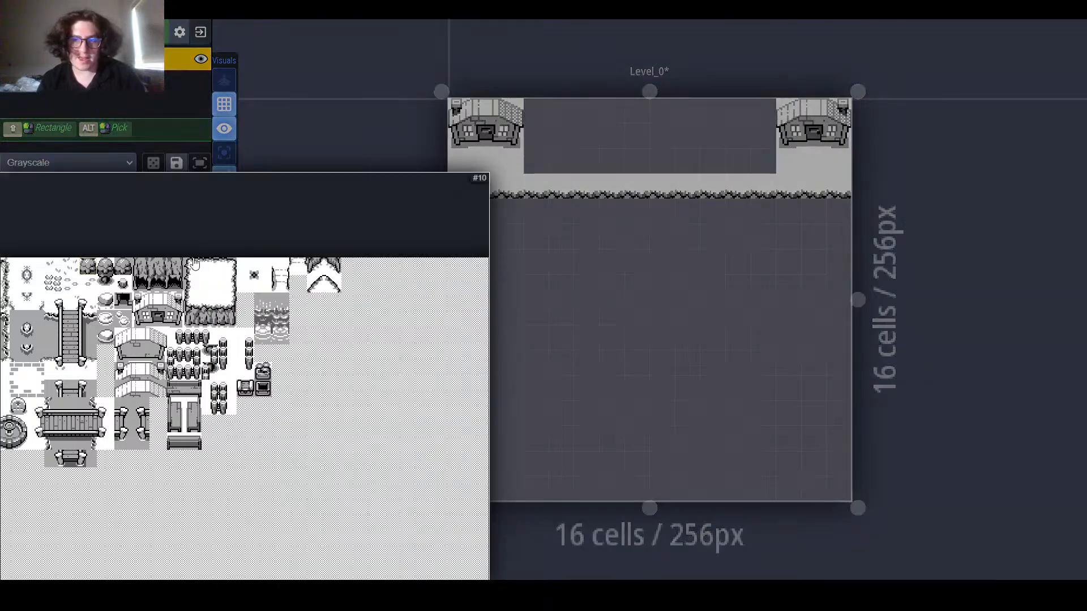
left_click(112, 266)
left_click(537, 136)
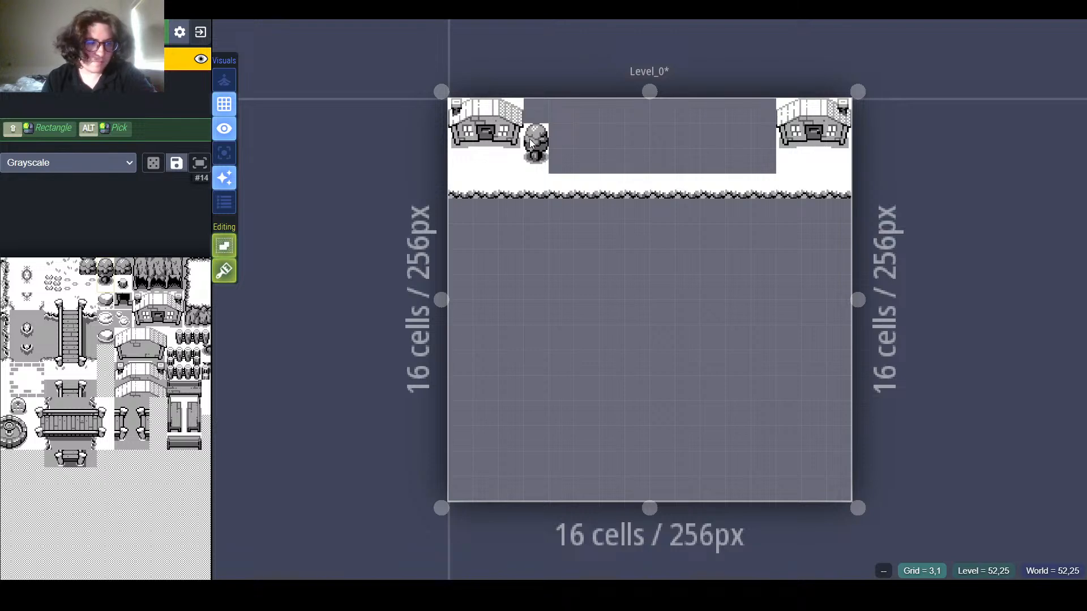
left_click_drag(529, 138, 763, 137)
Step: Fill the empty top row between the houses with the tree crown tile, directly above the full trees
mouse_move(106, 270)
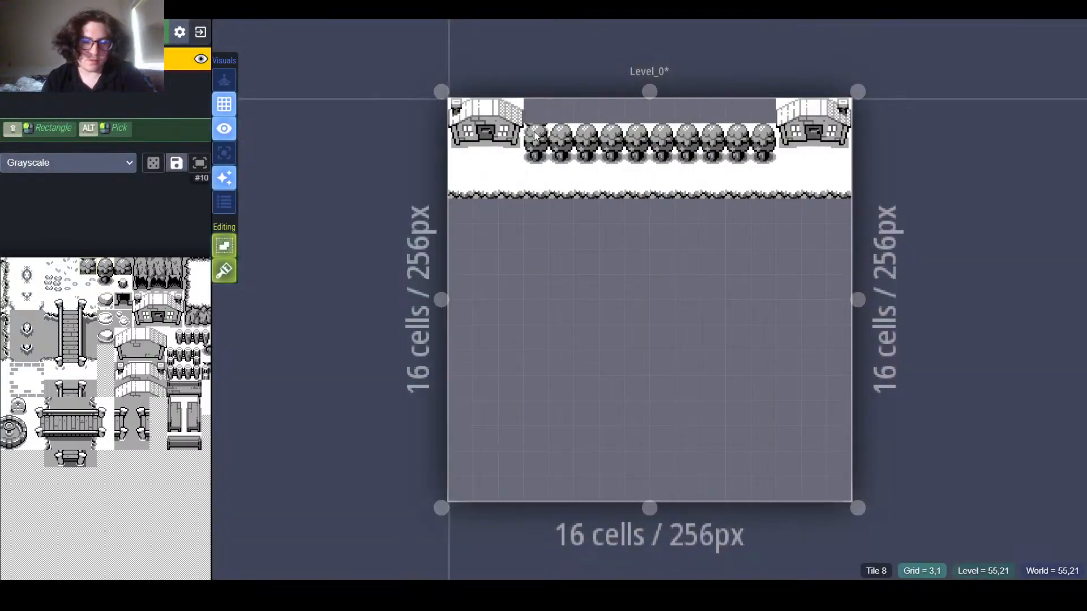
mouse_move(132, 253)
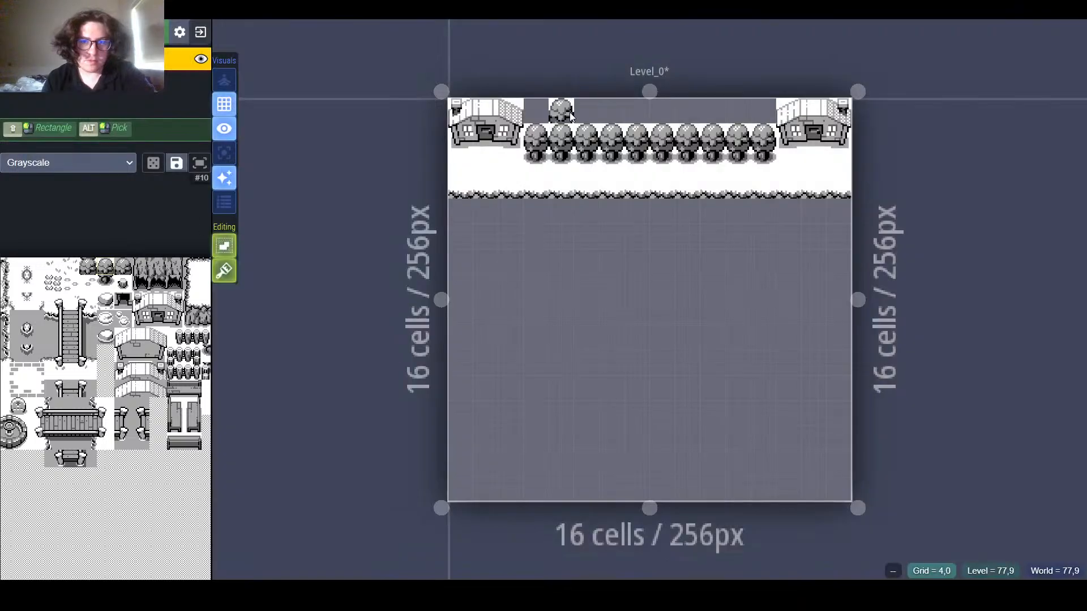
left_click(532, 120)
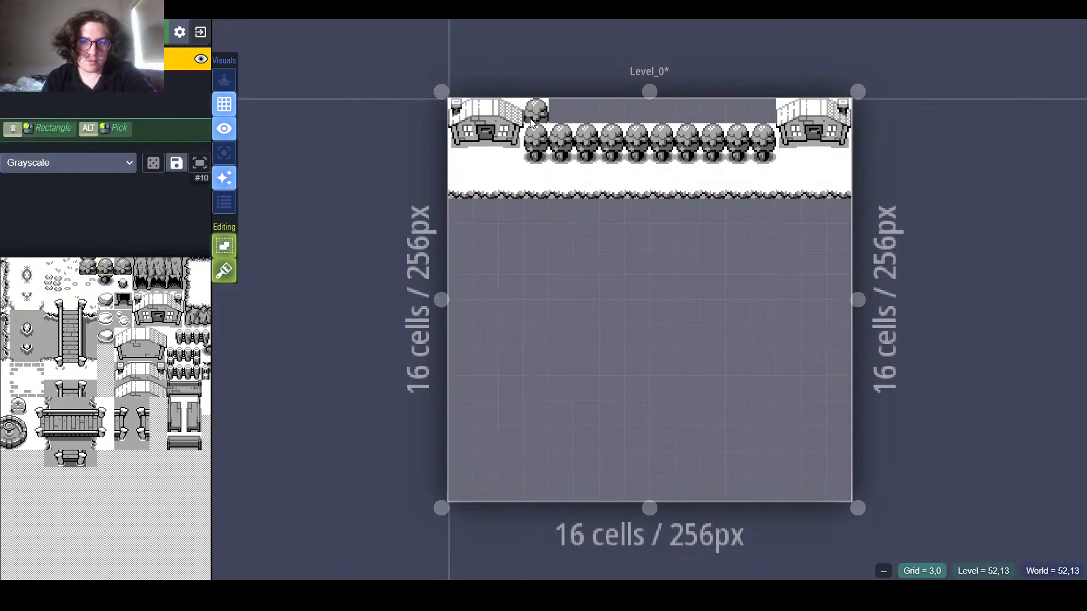
right_click(532, 120)
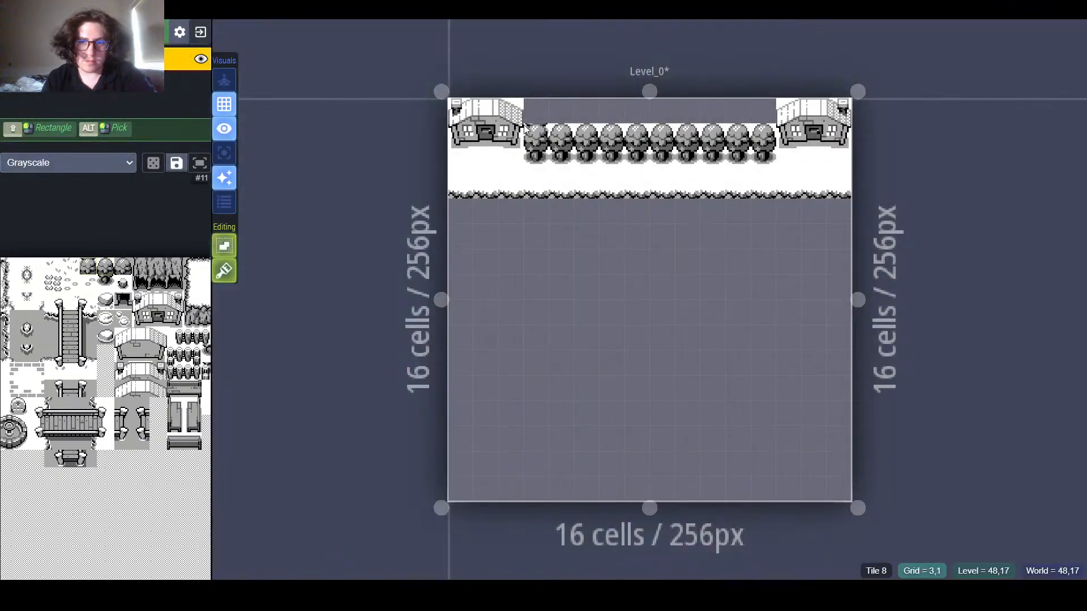
left_click_drag(661, 116, 700, 125)
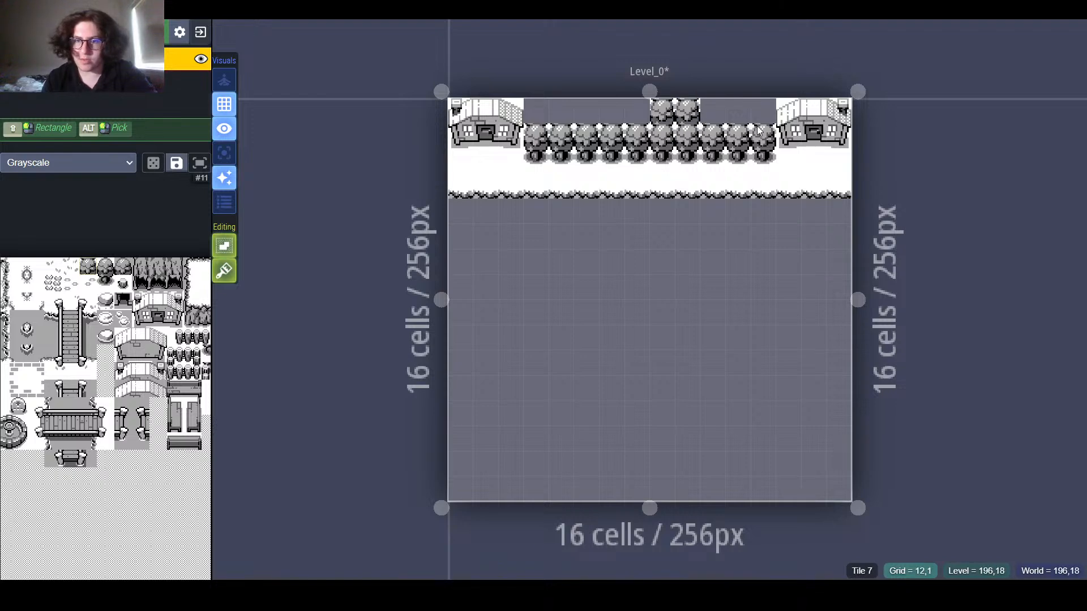
mouse_move(147, 290)
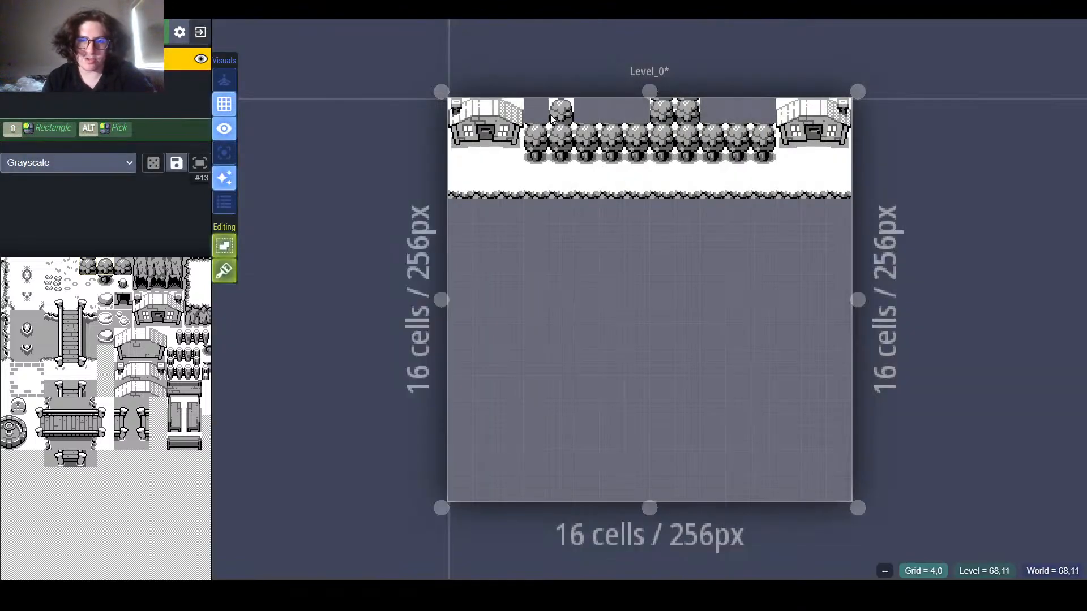
left_click(532, 119)
left_click_drag(531, 120, 761, 118)
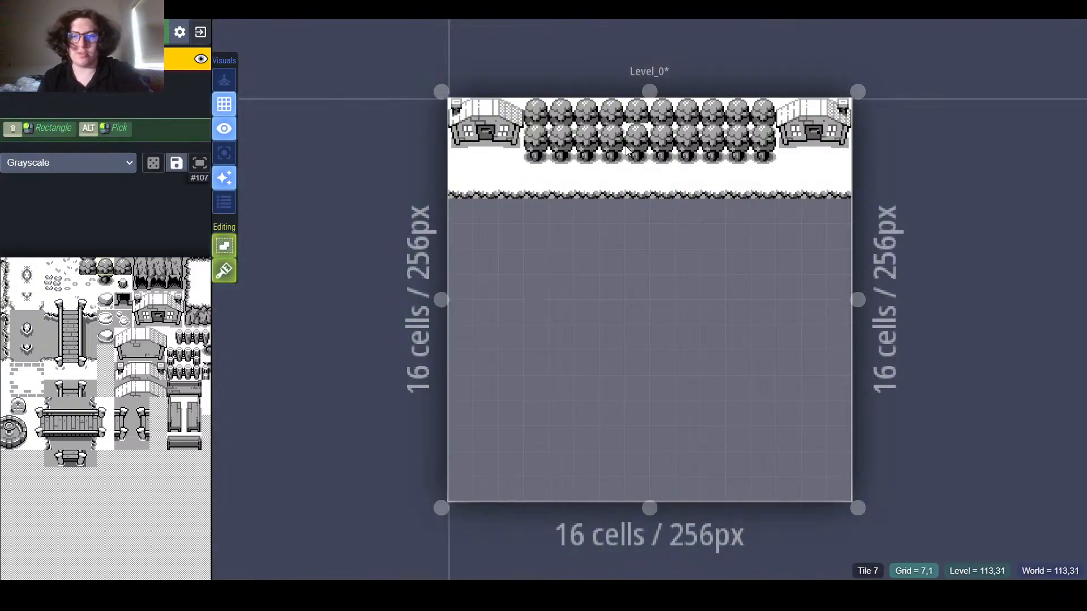
Step: Try placing the railed staircase block below the left house over the bushy edge, and undo it
mouse_move(62, 289)
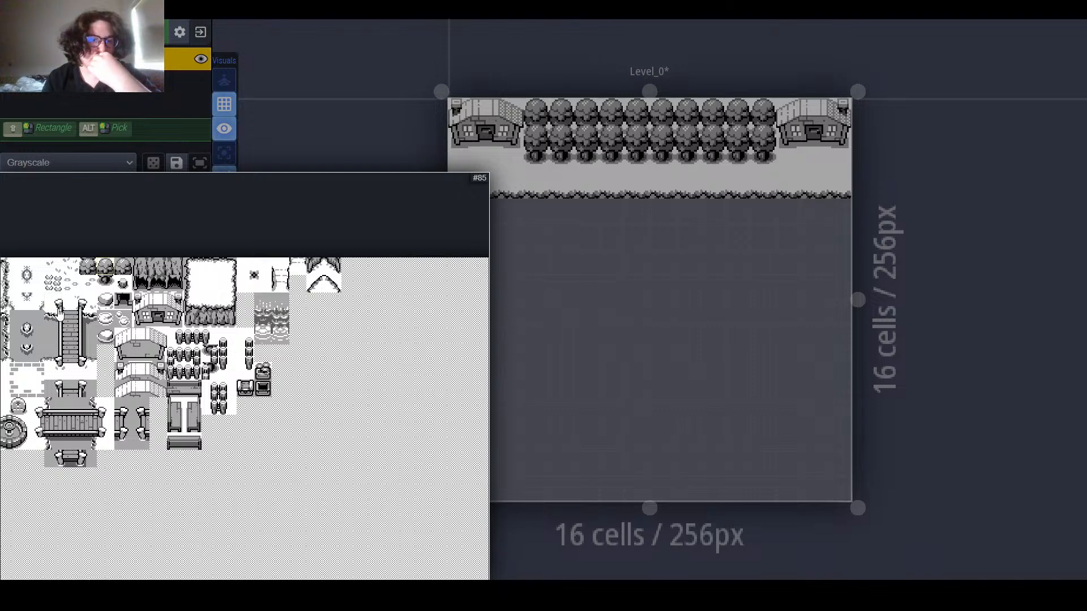
left_click_drag(89, 371, 52, 301)
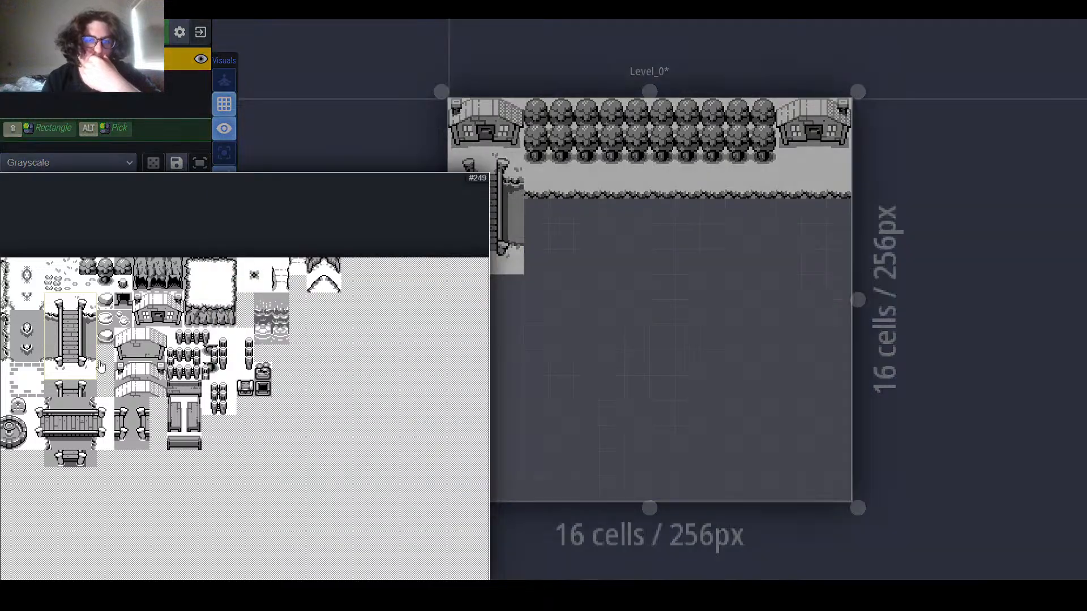
left_click(214, 304)
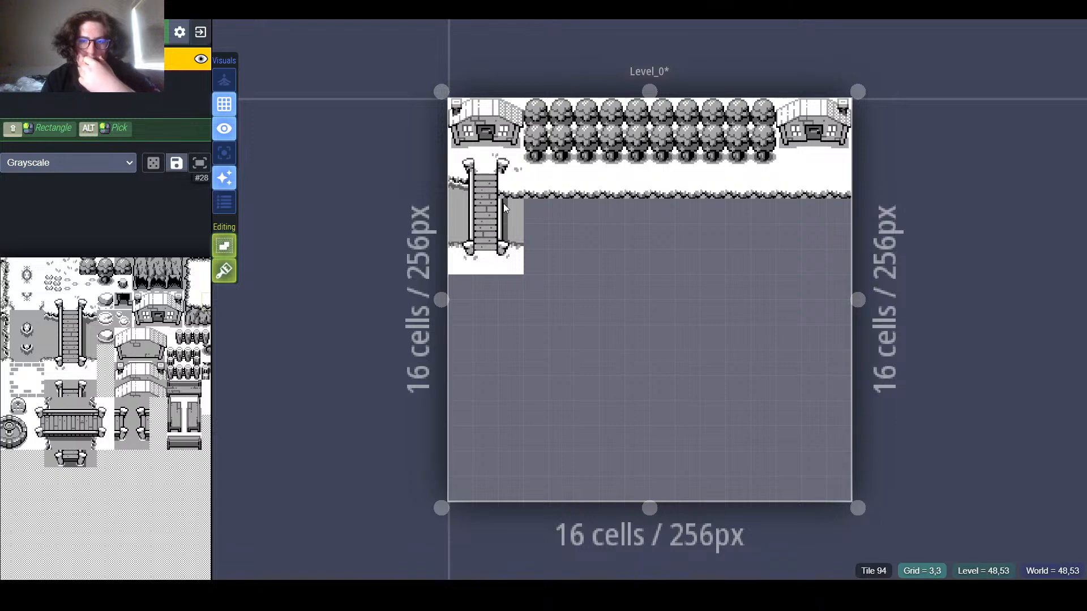
key("ctrl+z")
mouse_move(74, 311)
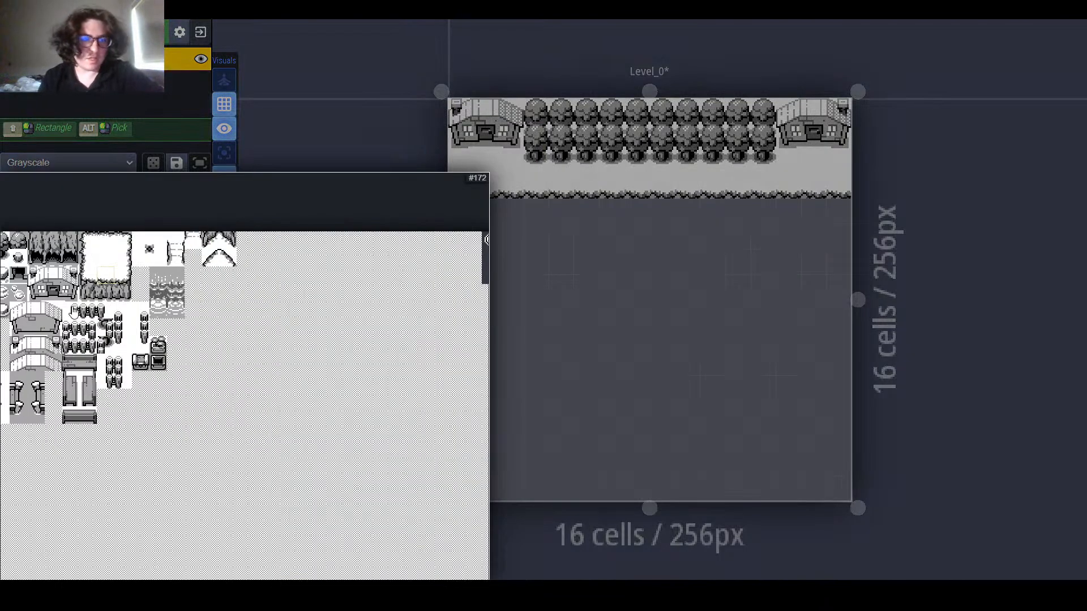
middle_click_drag(130, 291, 302, 249)
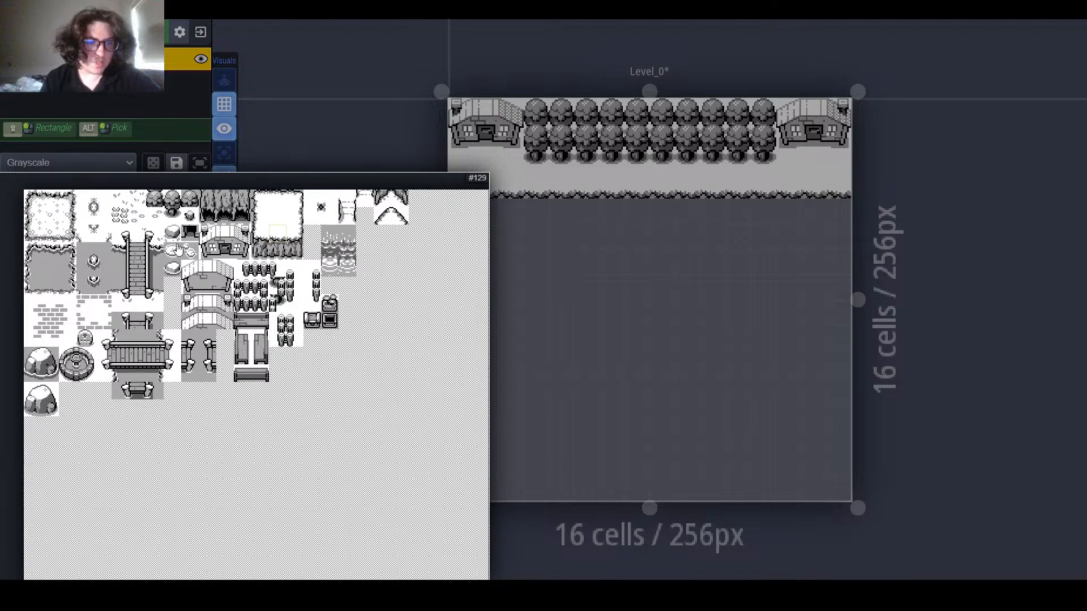
left_click(137, 242)
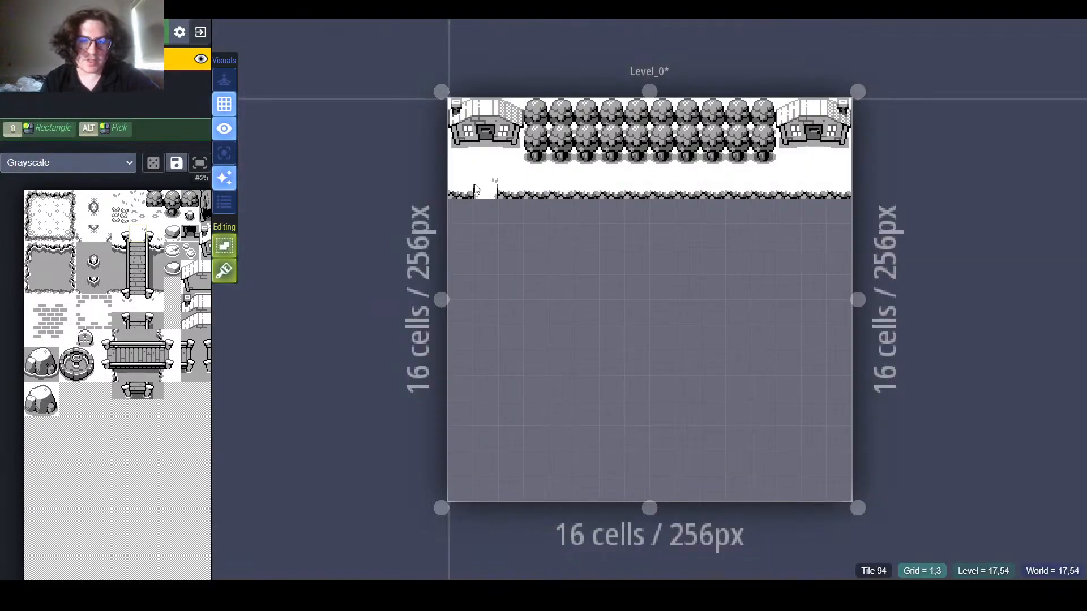
mouse_move(134, 294)
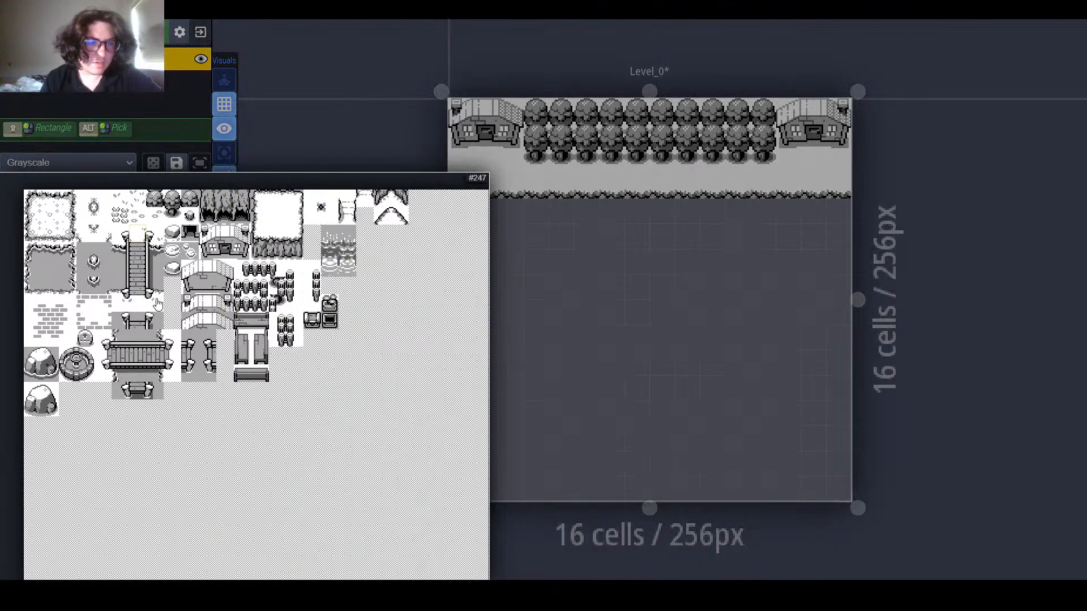
left_click_drag(157, 305, 122, 237)
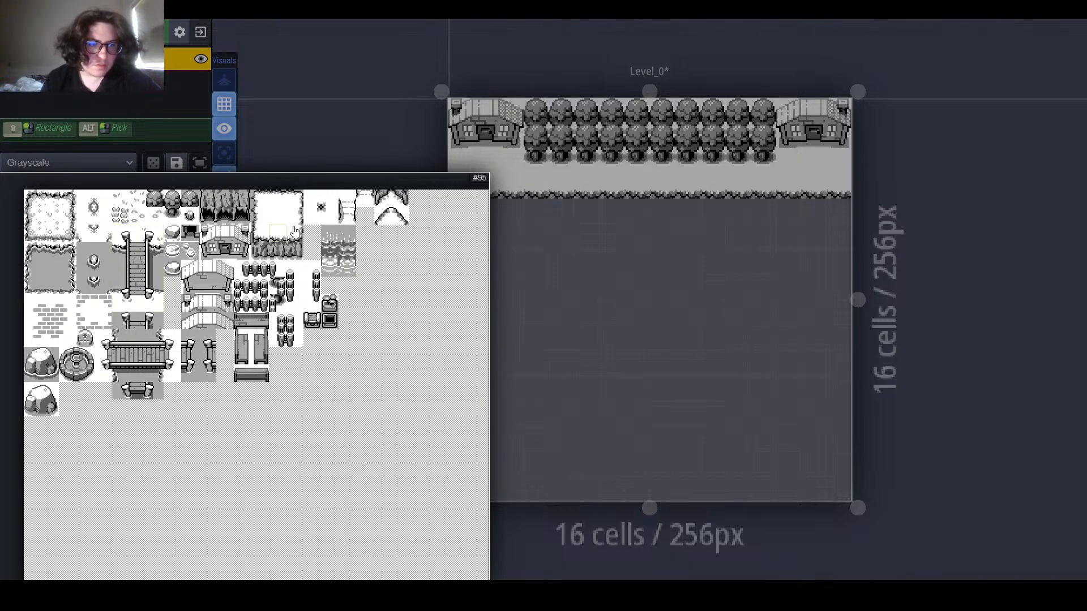
left_click(53, 257)
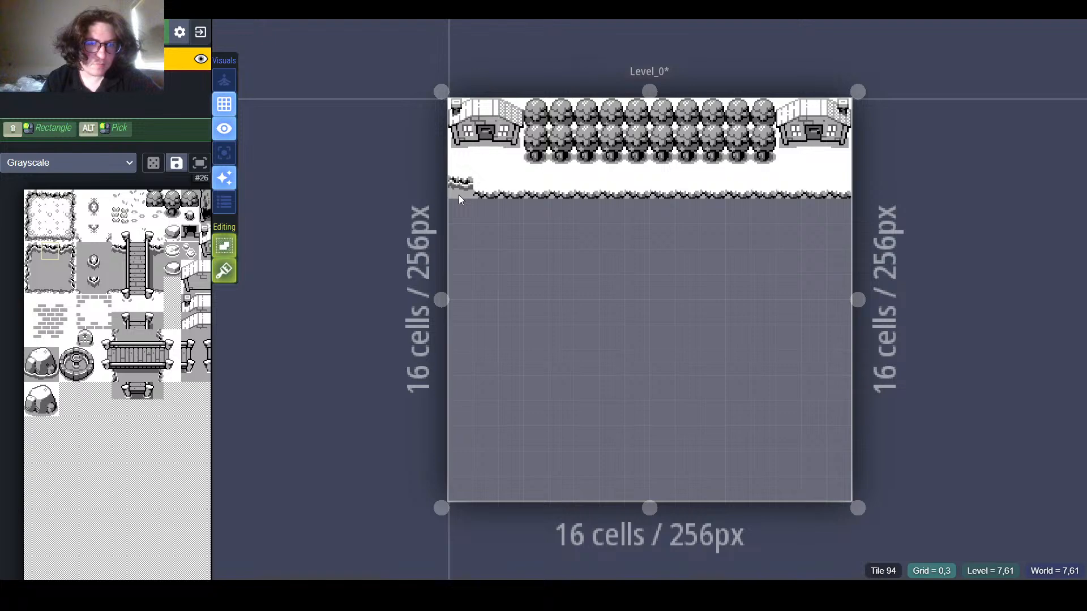
Step: Place the railed staircase block directly beneath the left house and again directly beneath the right house
mouse_move(85, 263)
left_click(150, 296)
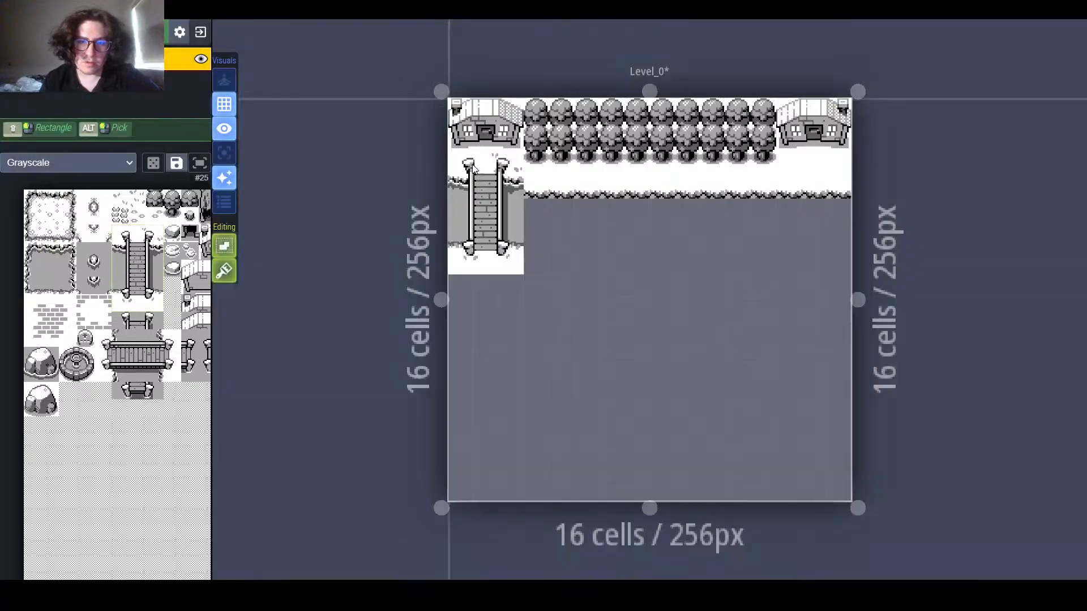
left_click(472, 166)
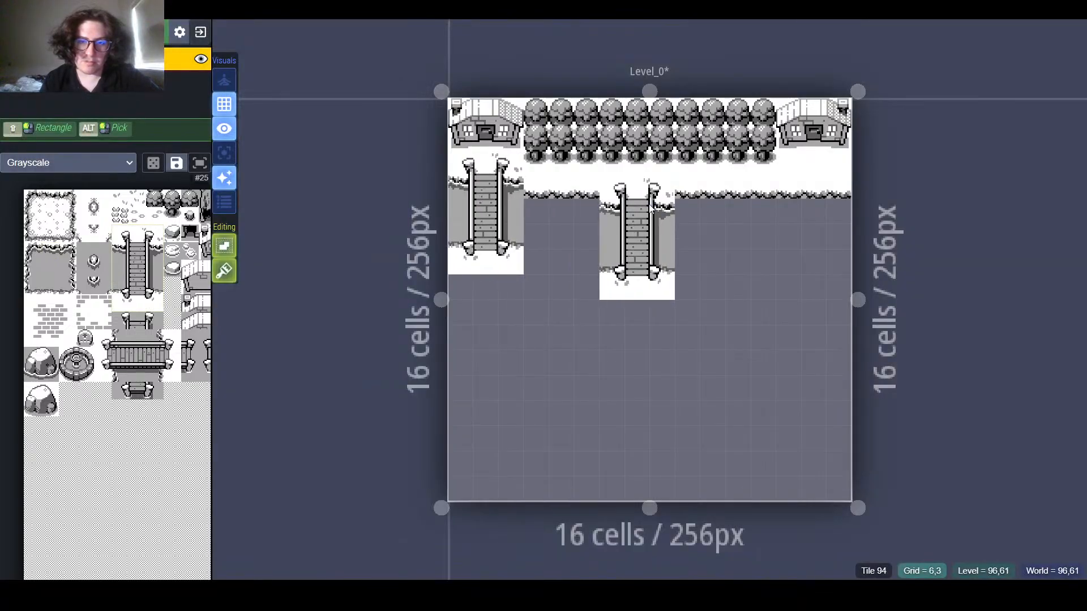
left_click(794, 172)
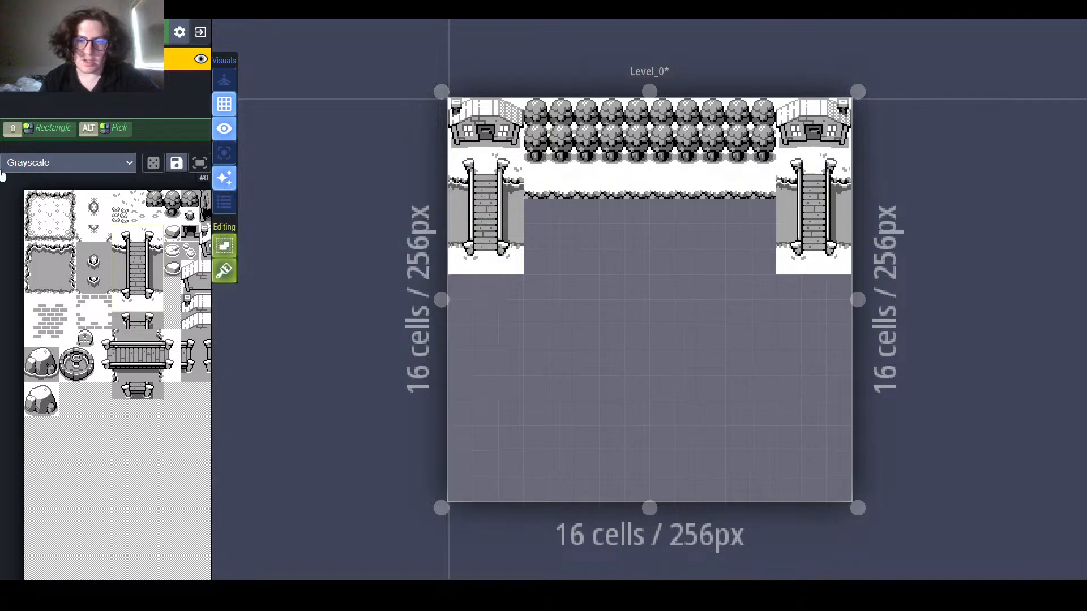
Step: Paint the gray area's top-edge tile between the staircases, and its bottom-edge tile two cells inward from each staircase's lower part
left_click(51, 249)
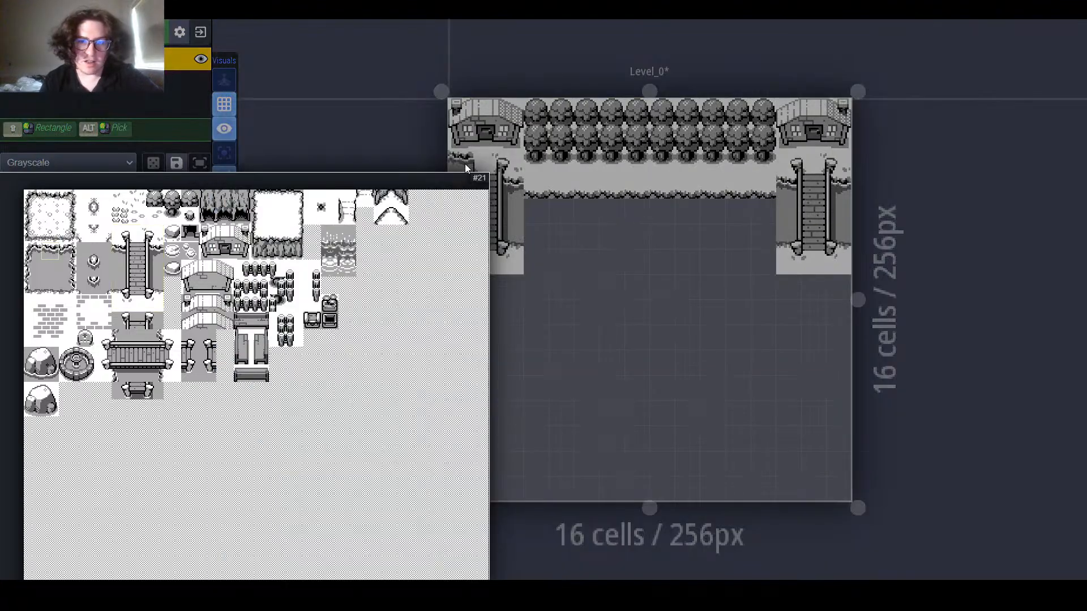
left_click_drag(538, 182, 759, 187)
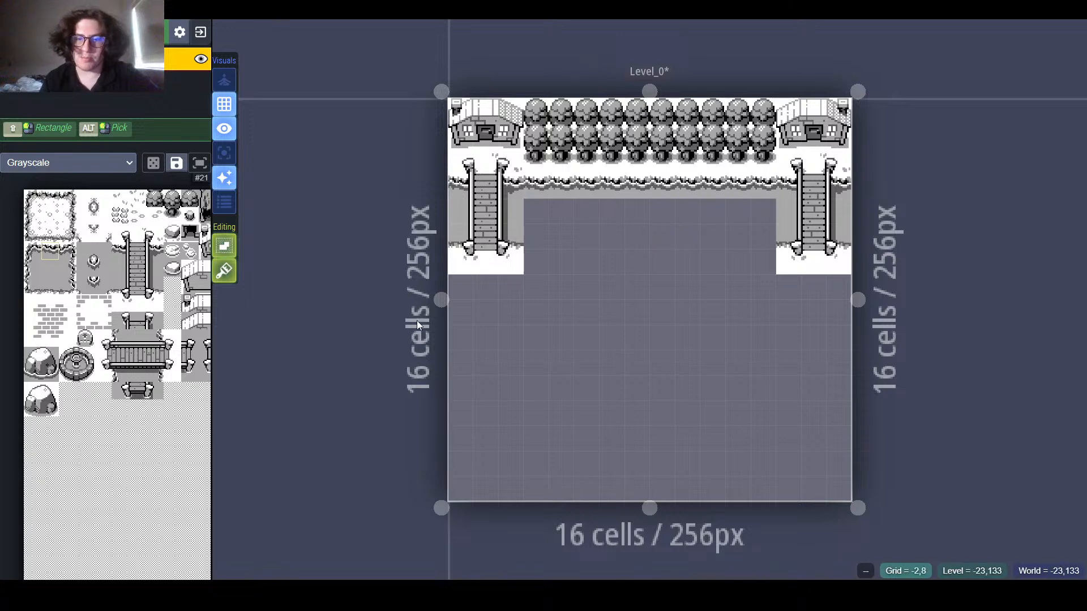
mouse_move(42, 309)
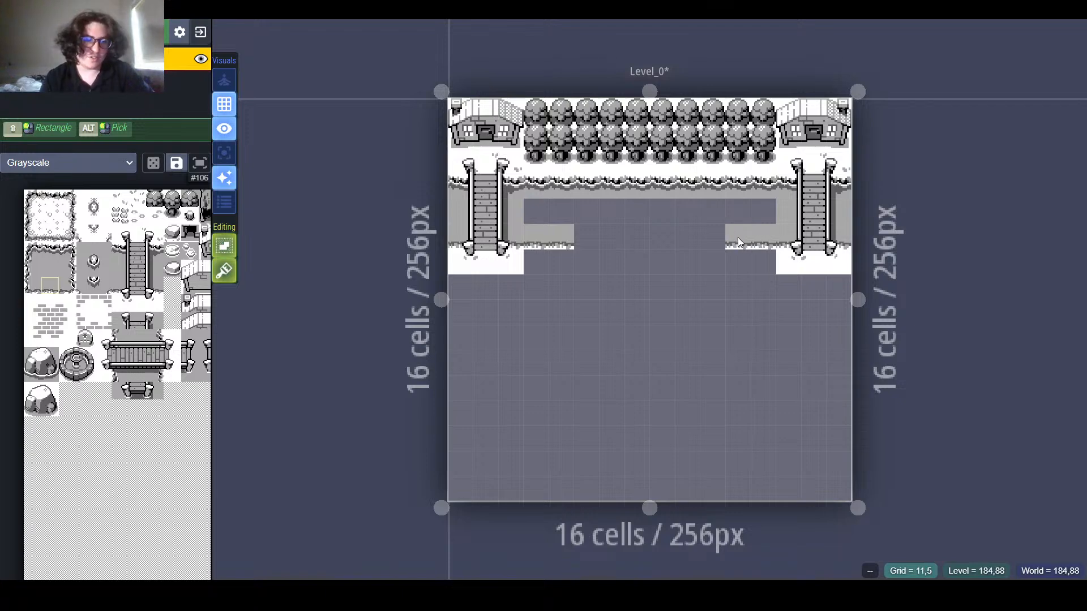
left_click(737, 237)
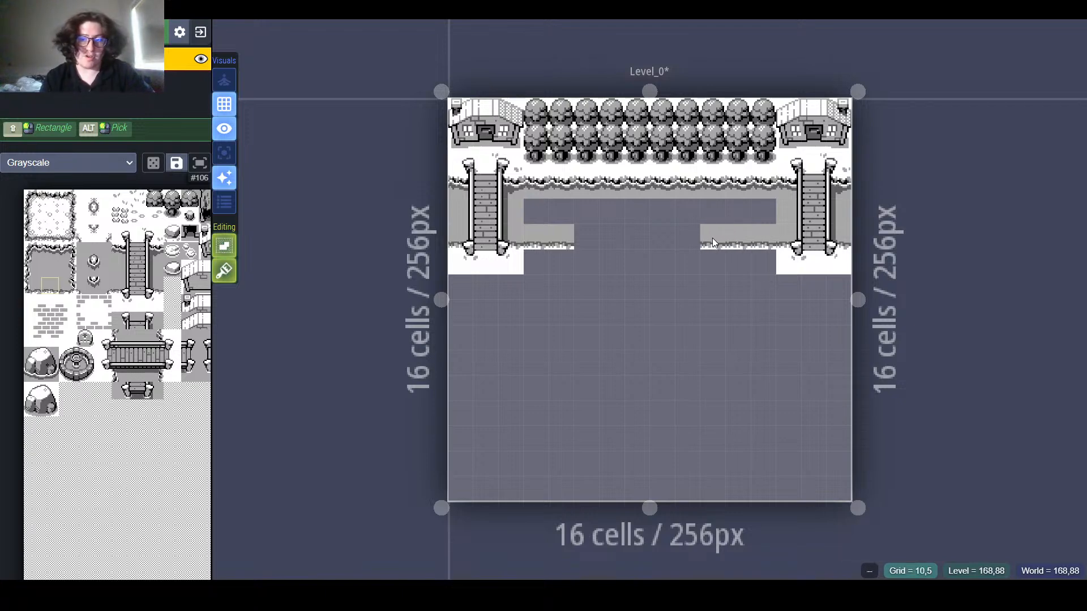
Step: Place the gray area's right-edge tile at grid cell 10,6, diagonally below the right bottom-edge strip
mouse_move(51, 294)
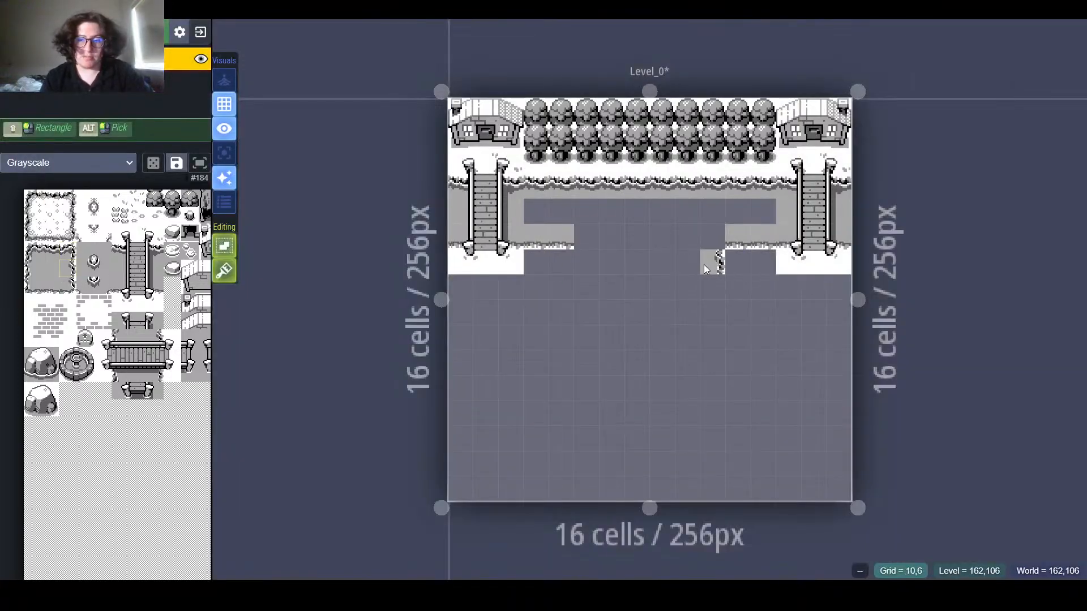
left_click(704, 264)
Step: Try the gray area's bottom-right and bottom-left corner tiles at grid cell 10,5, and erase each one
mouse_move(82, 285)
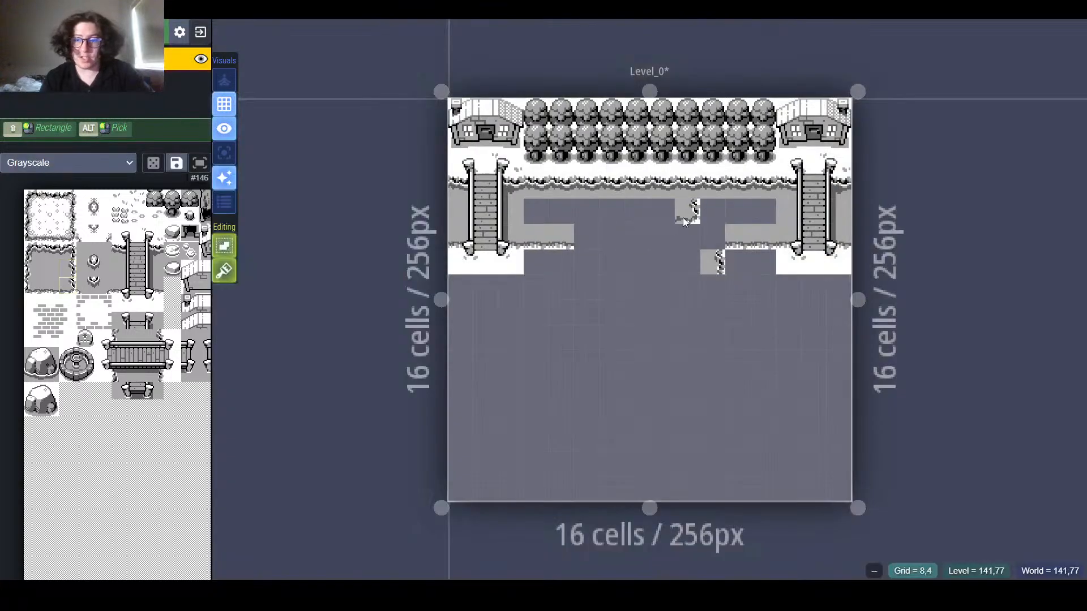
left_click(712, 240)
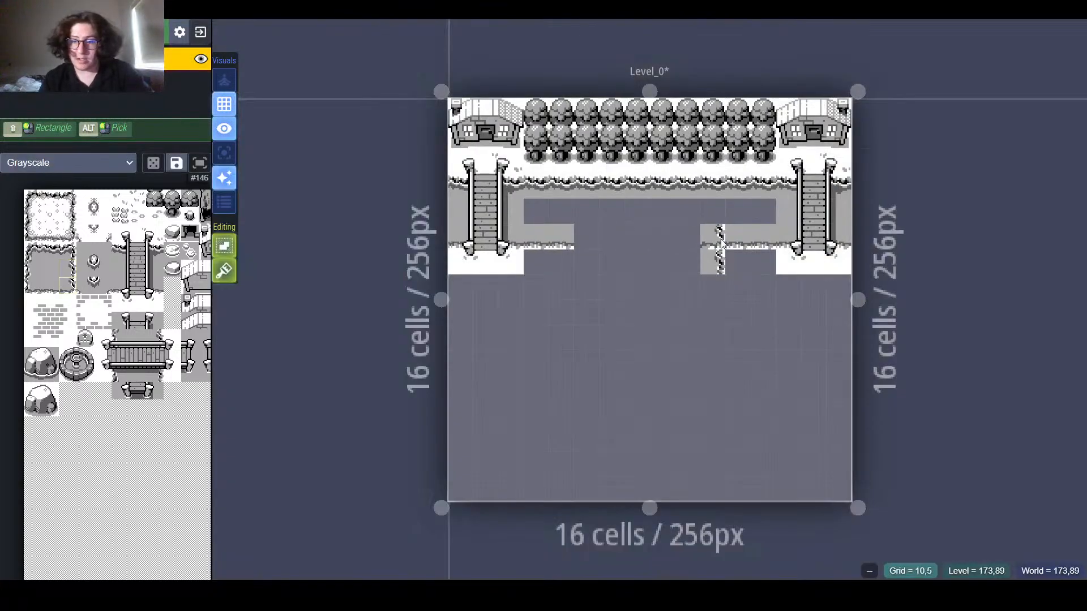
right_click(722, 243)
left_click(34, 286)
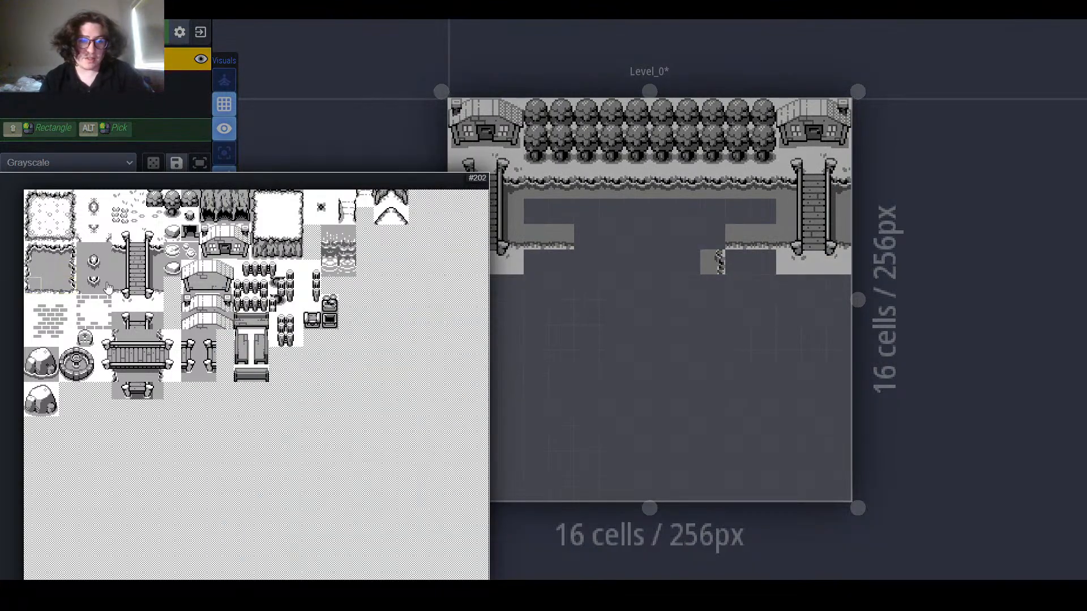
left_click(703, 240)
right_click(702, 241)
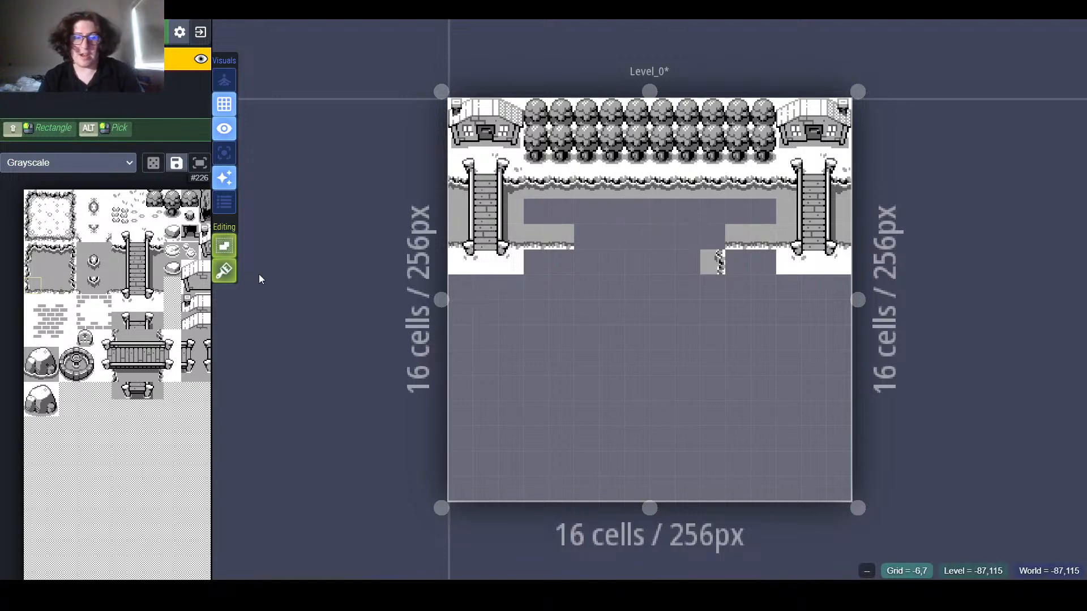
Step: Paint left-edge tiles at grid cells 5,6 and 5,7, and extend the right edge down to cell 10,7
mouse_move(56, 255)
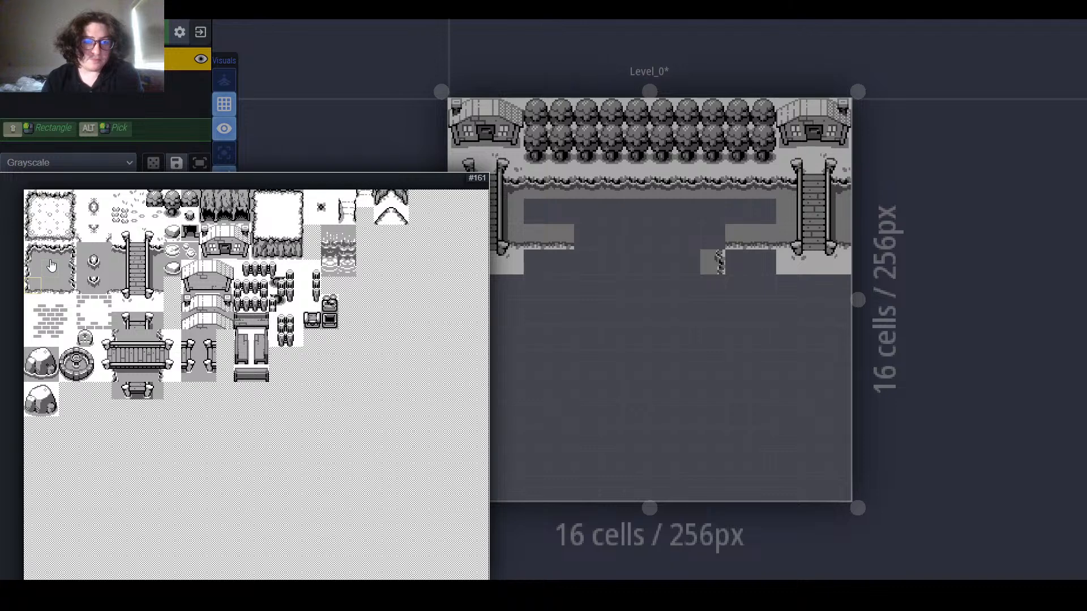
left_click(32, 270)
left_click(577, 267)
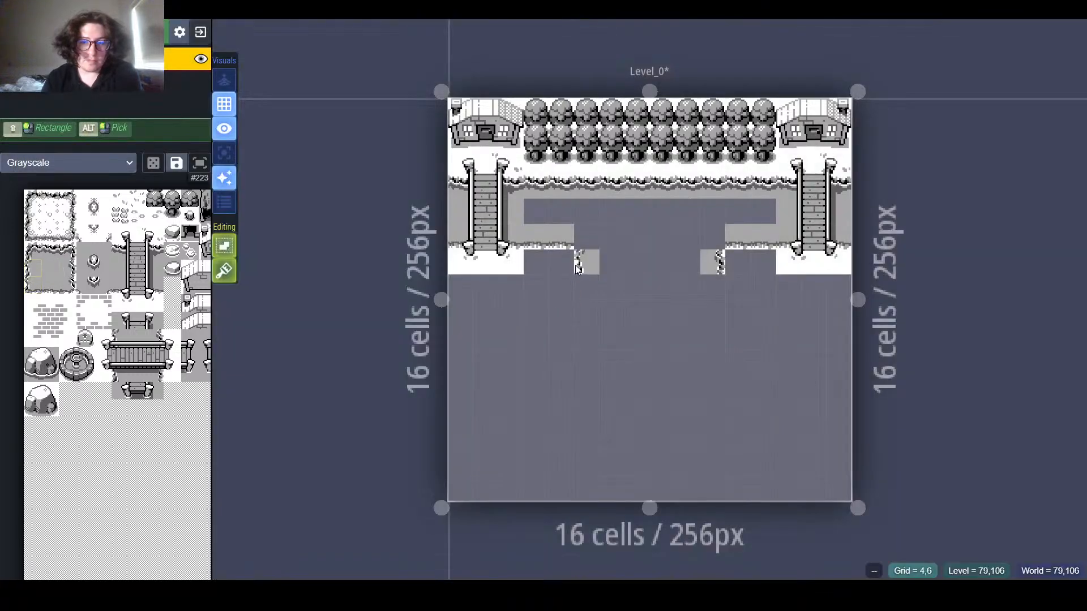
left_click(583, 278)
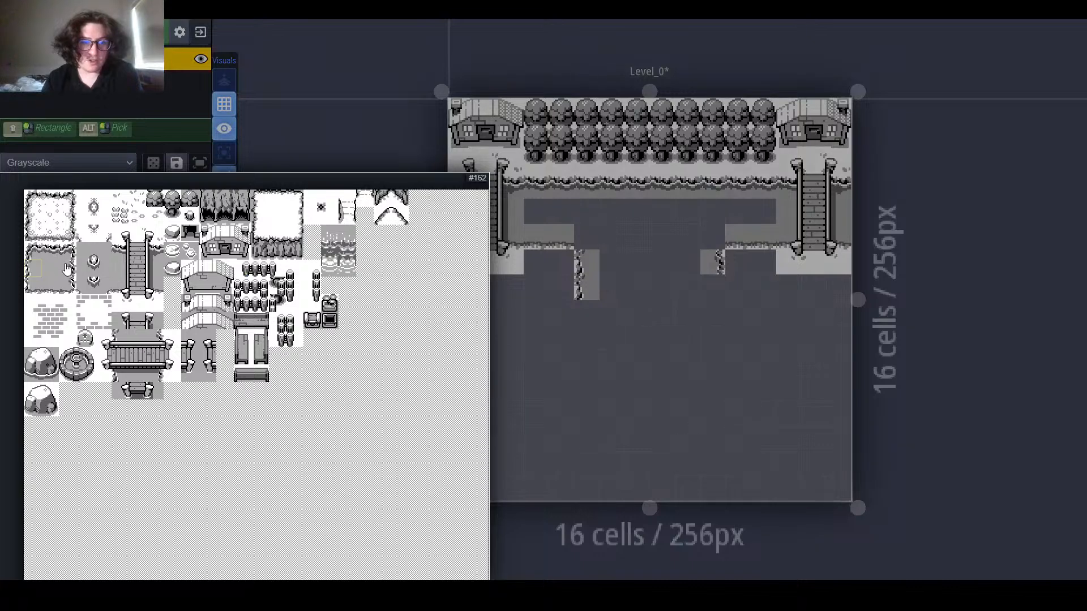
left_click(67, 268)
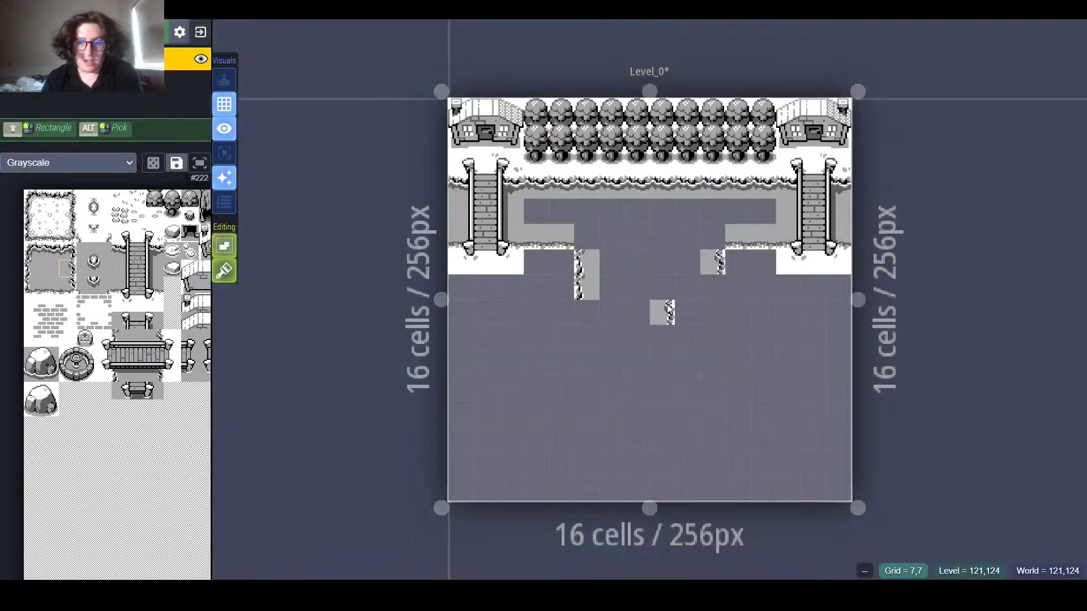
left_click(713, 287)
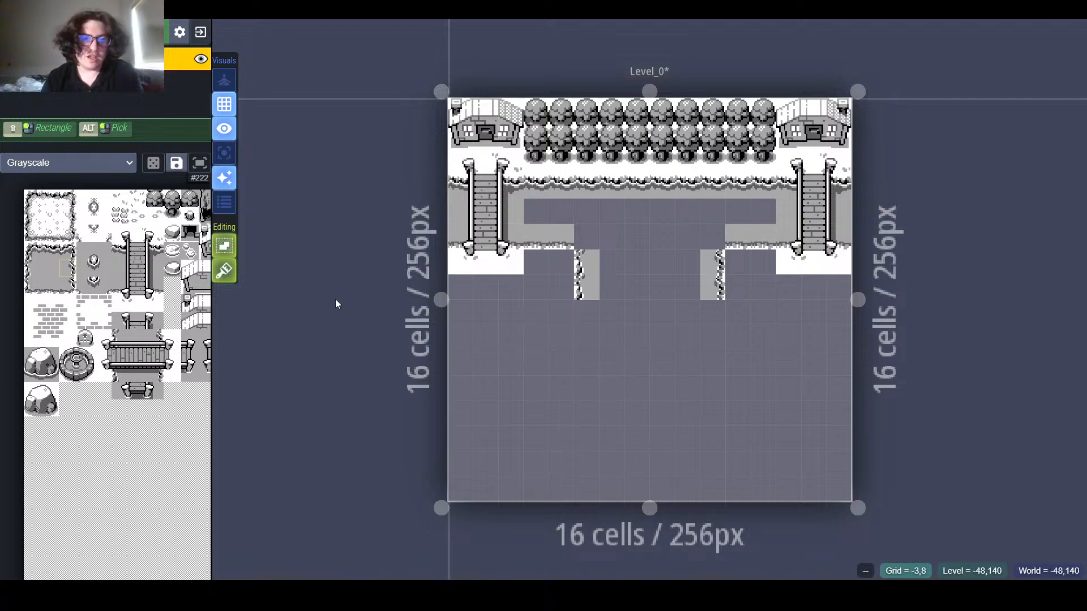
Step: Place the large gray-background boulder midway between the staircases, one row below the gray area's top edge
mouse_move(85, 294)
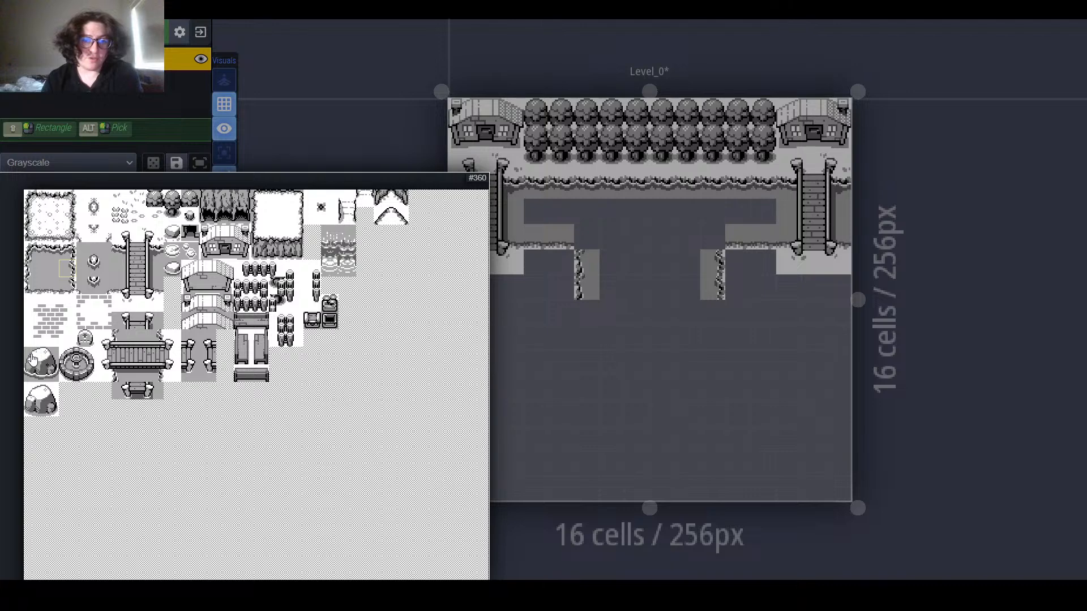
left_click(47, 377)
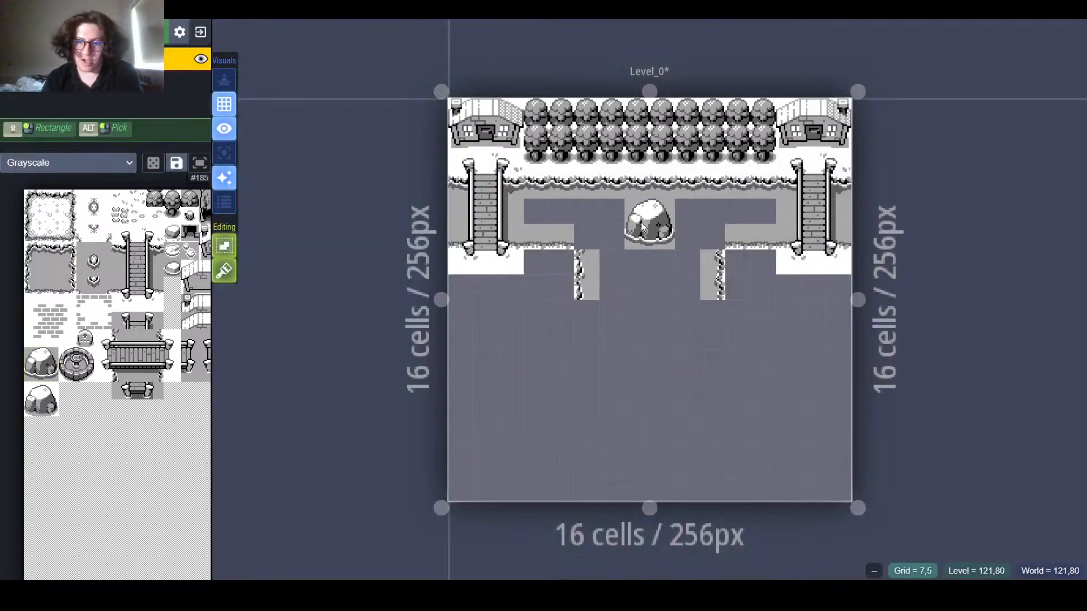
left_click(644, 224)
Step: Place a small gray-background rock on each side of the boulder, at grid cells 4,4 and 11,4
mouse_move(108, 276)
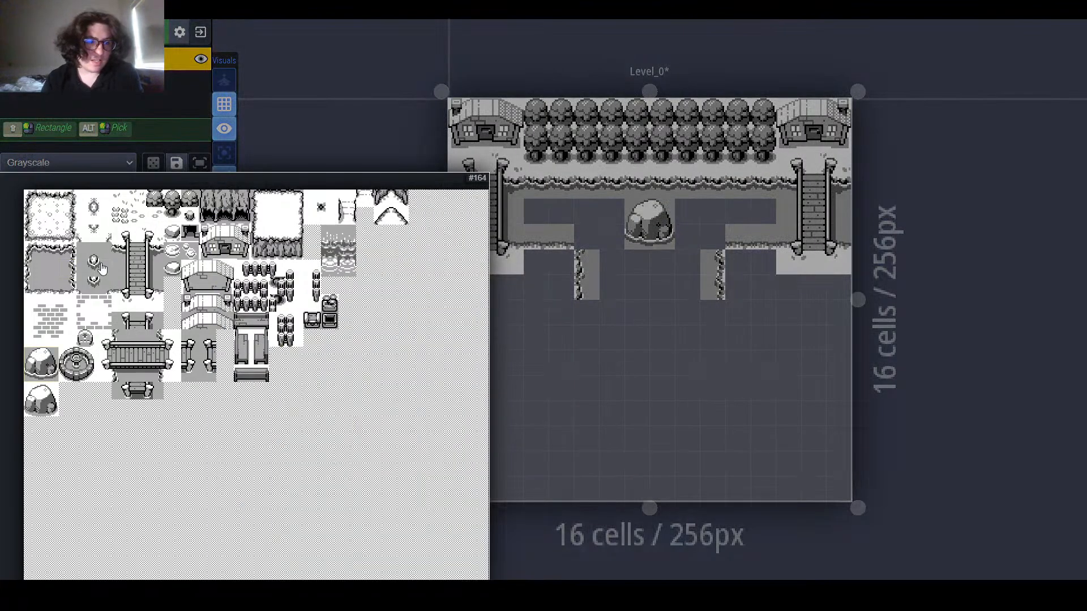
left_click(177, 270)
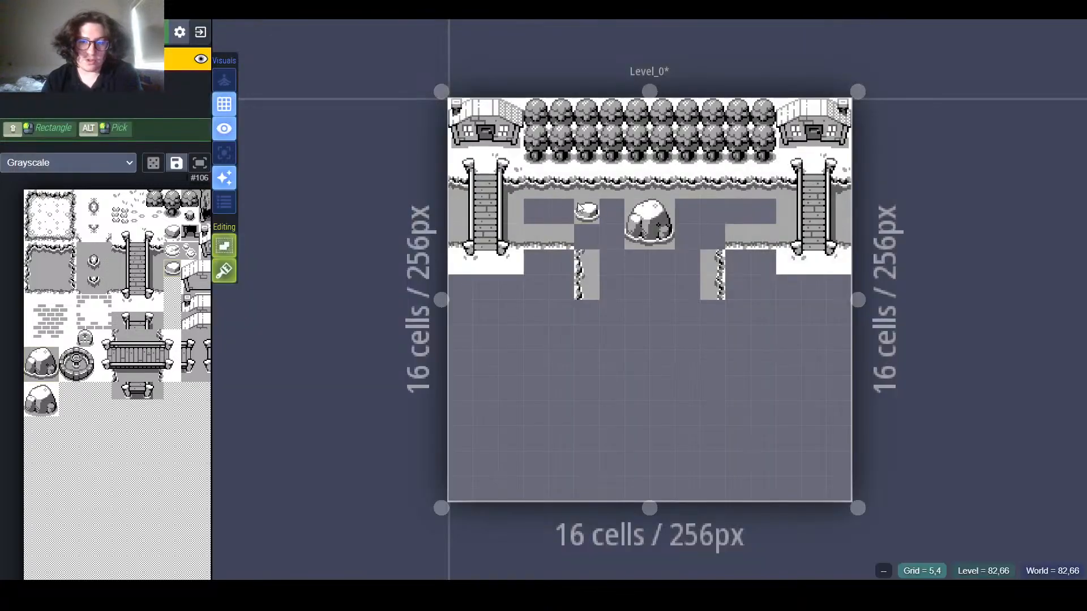
left_click(561, 210)
left_click(722, 212)
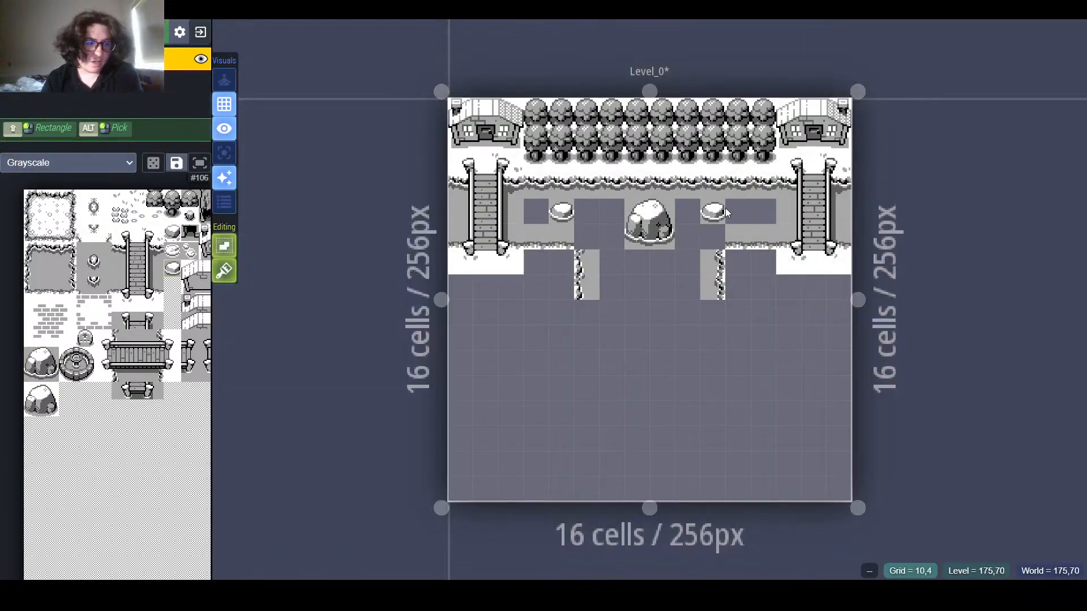
left_click(726, 212)
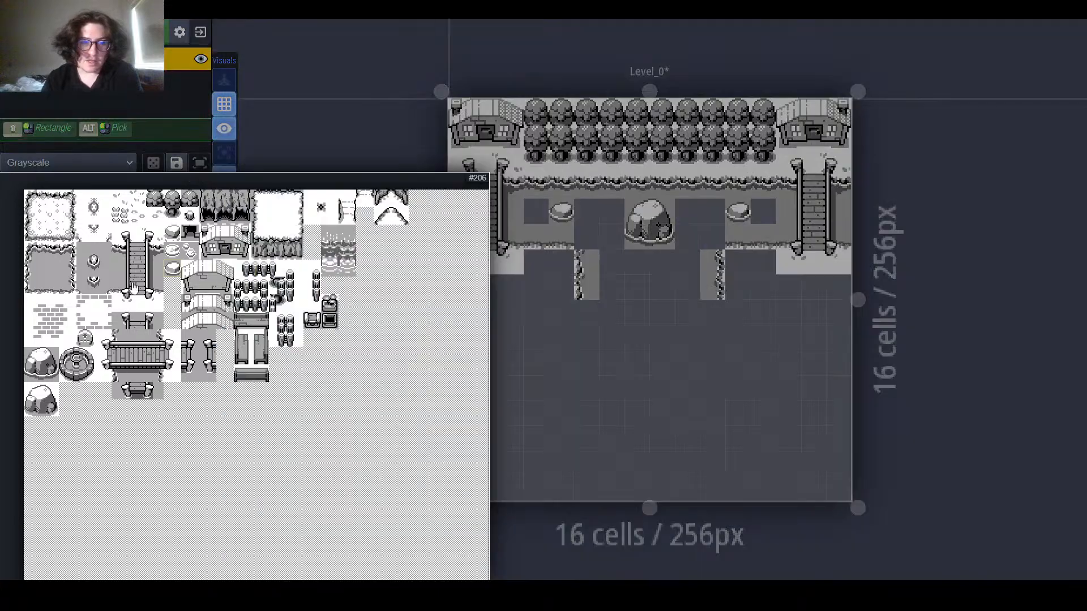
Step: Fill the empty cells around the rocks and boulder, between the staircases, with the plain gray ground tile
left_click(45, 271)
left_click(536, 211)
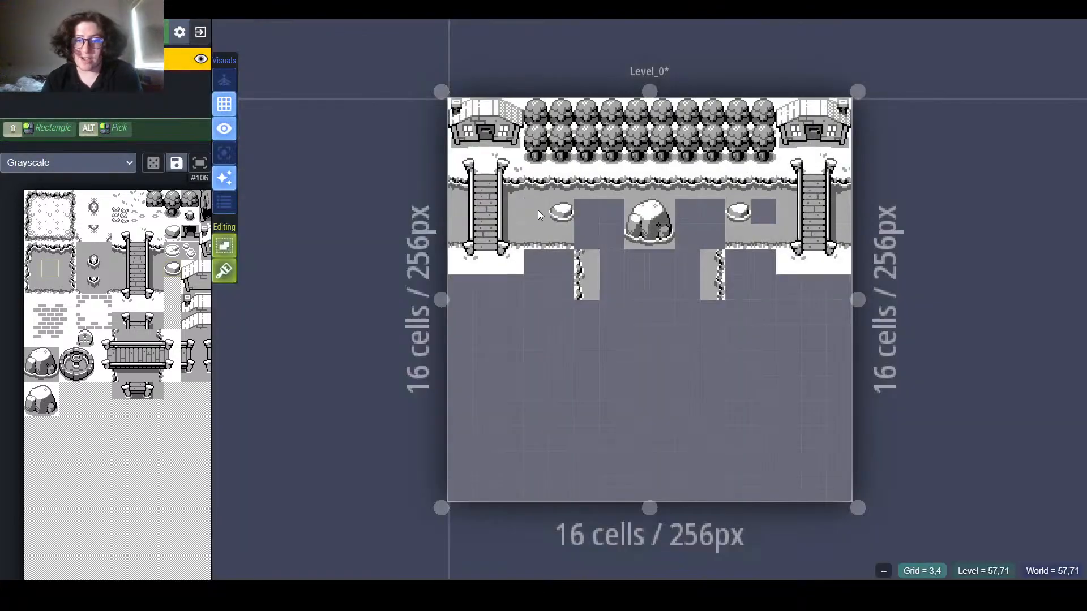
left_click(771, 208)
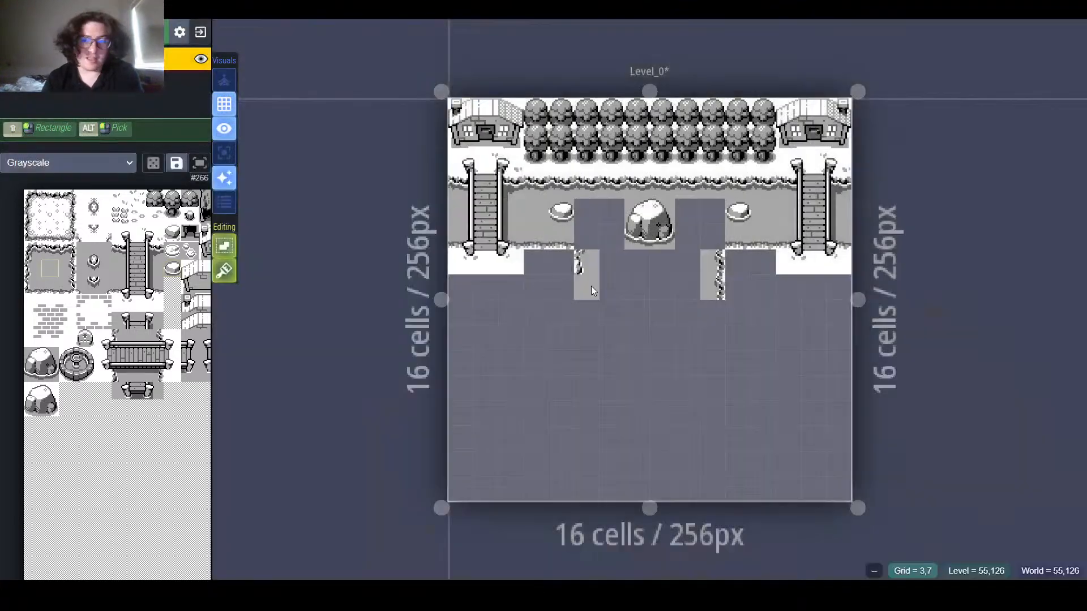
mouse_move(722, 238)
left_mouse_down()
mouse_move(708, 237)
mouse_move(708, 203)
left_mouse_up()
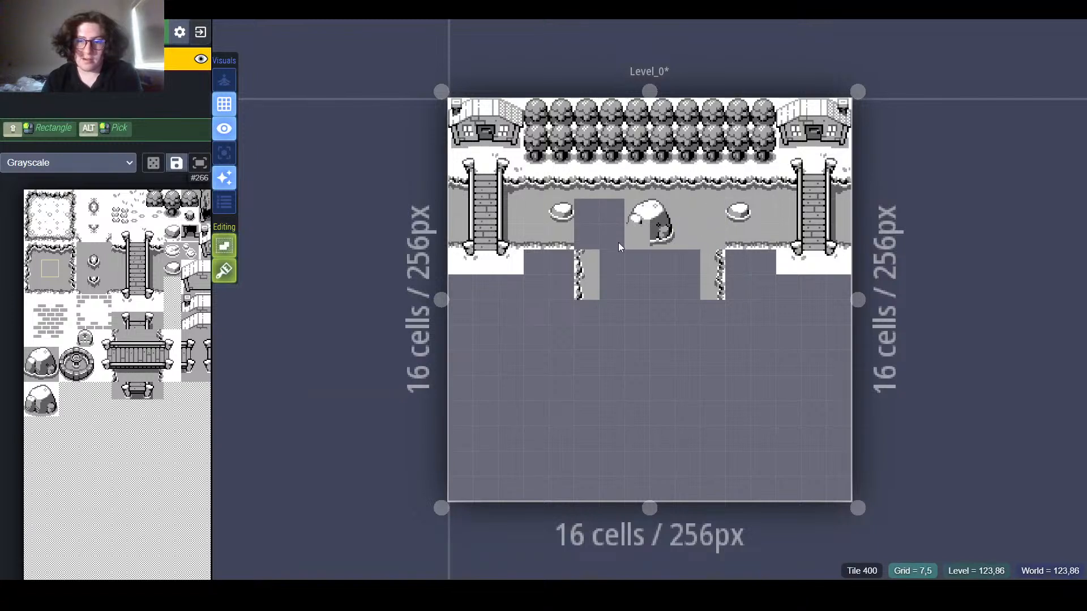
mouse_move(614, 241)
left_mouse_down()
mouse_move(585, 240)
mouse_move(604, 216)
mouse_move(581, 218)
left_mouse_up()
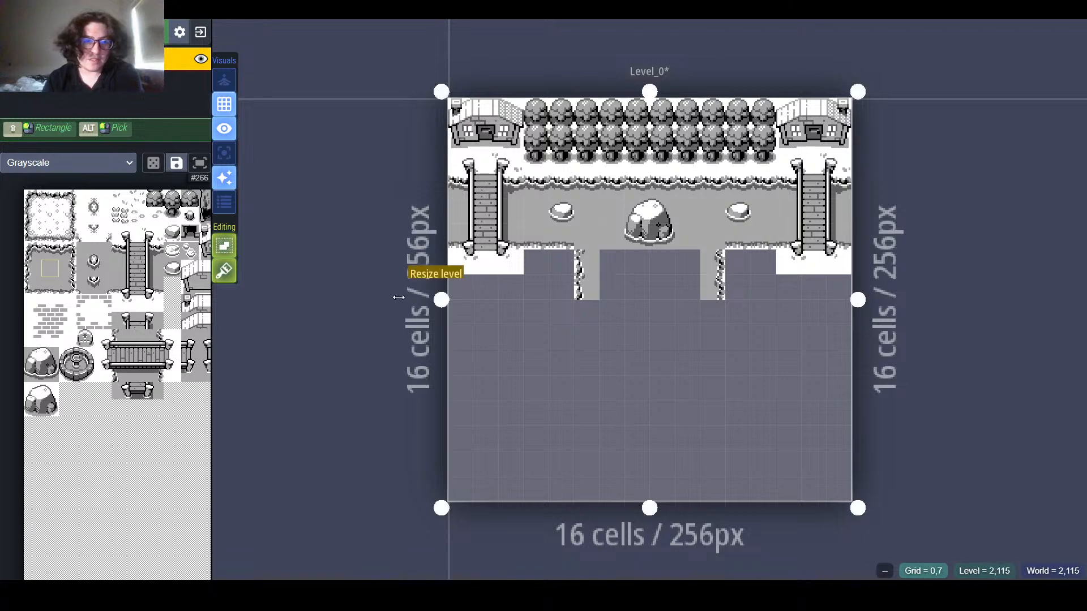
mouse_move(124, 286)
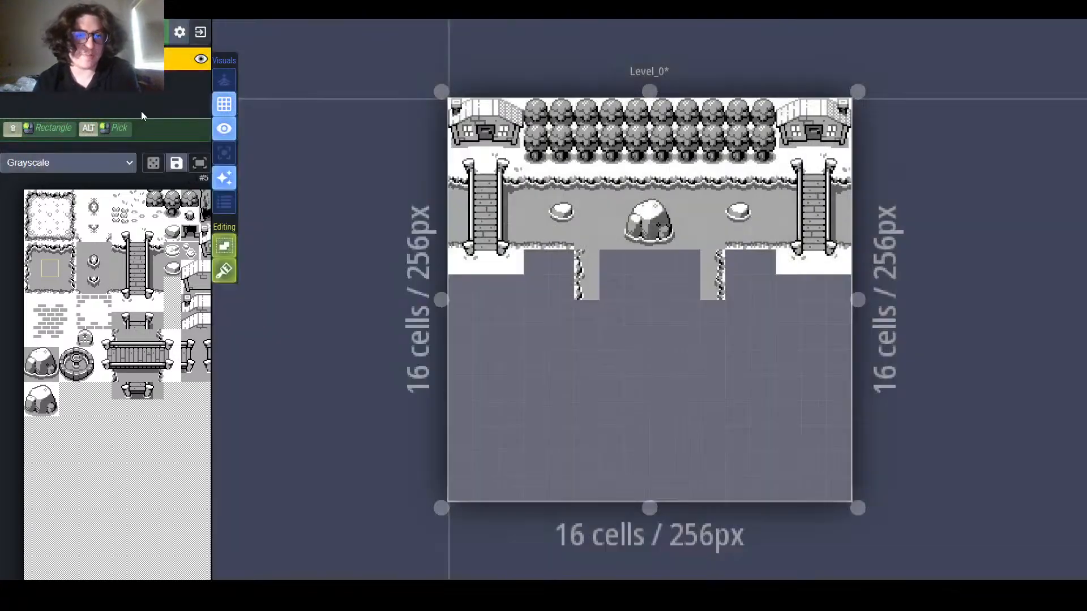
mouse_move(85, 241)
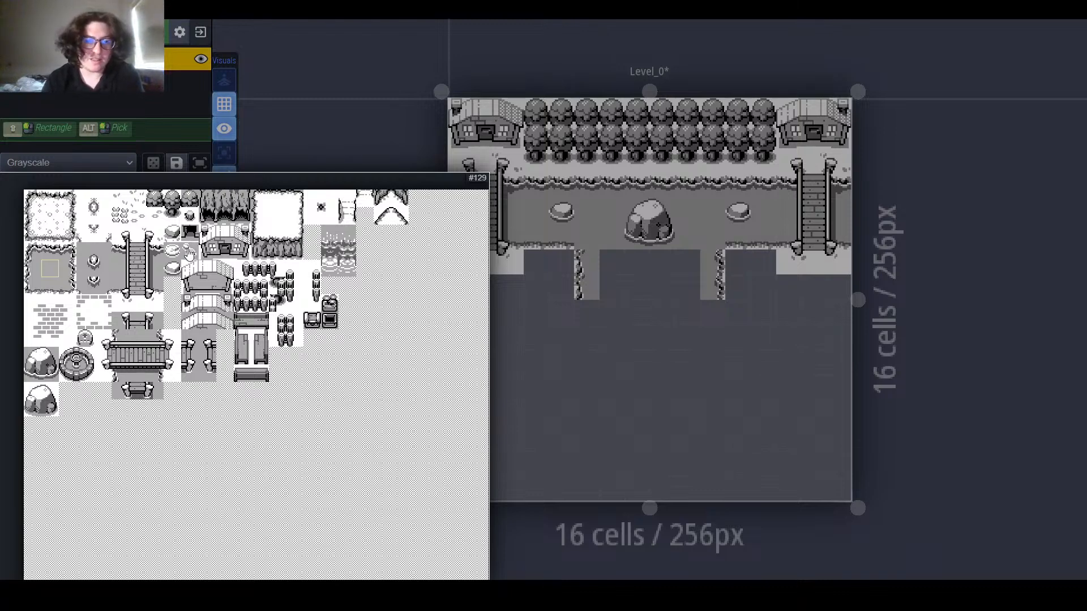
Step: Place two small gray-background stones side by side below the boulder, starting at grid cells 6,6 and 8,6
left_click_drag(98, 267, 86, 253)
left_click(612, 261)
left_click(664, 263)
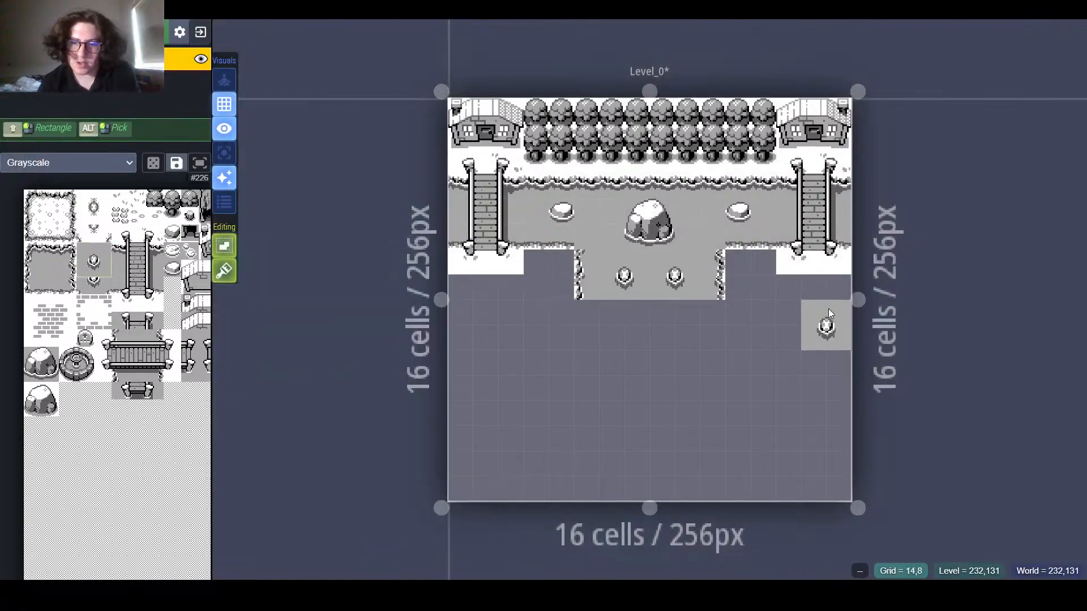
Step: Fill rows 7 and 8 on both sides of the gray corridor, columns 0–4 and 11–15, with the plain white ground tile
mouse_move(158, 356)
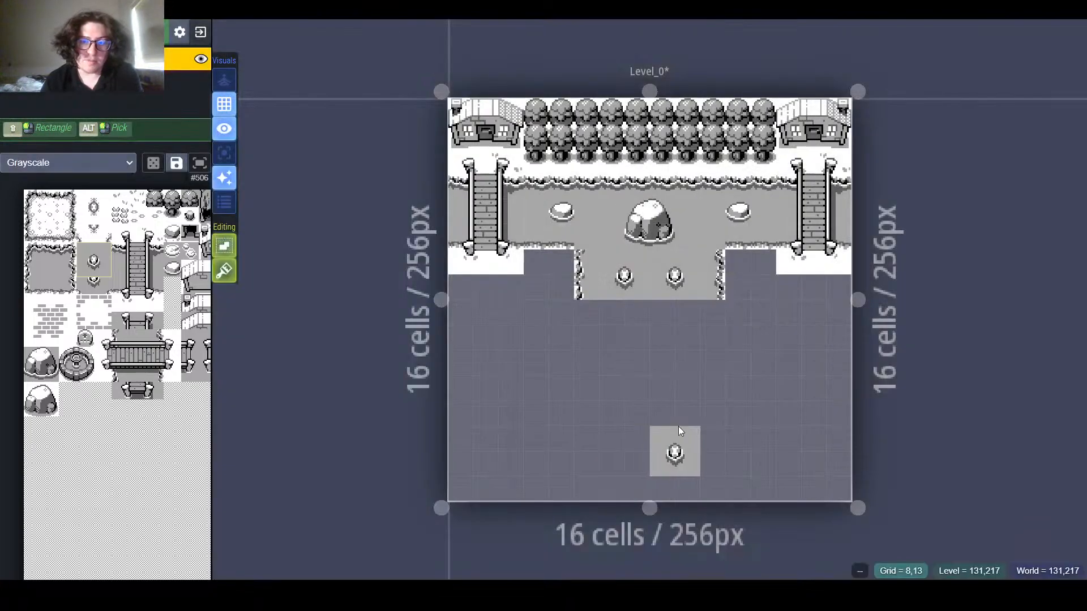
mouse_move(189, 453)
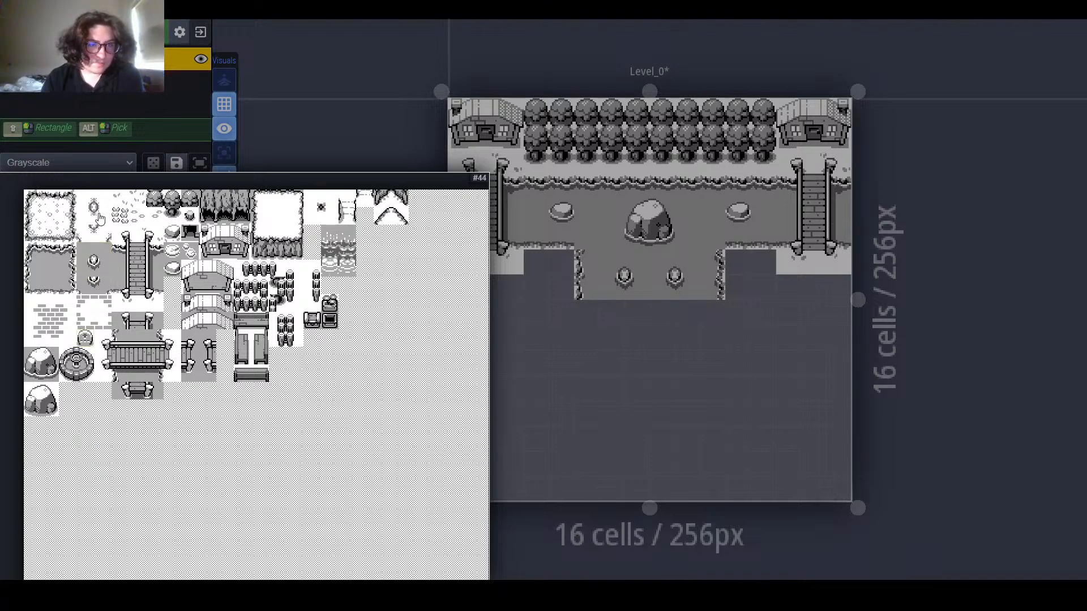
left_click(272, 218)
mouse_move(562, 283)
left_mouse_down()
mouse_move(538, 265)
mouse_move(532, 286)
mouse_move(460, 286)
left_mouse_up()
mouse_move(765, 283)
left_mouse_down()
mouse_move(747, 271)
mouse_move(847, 293)
left_mouse_up()
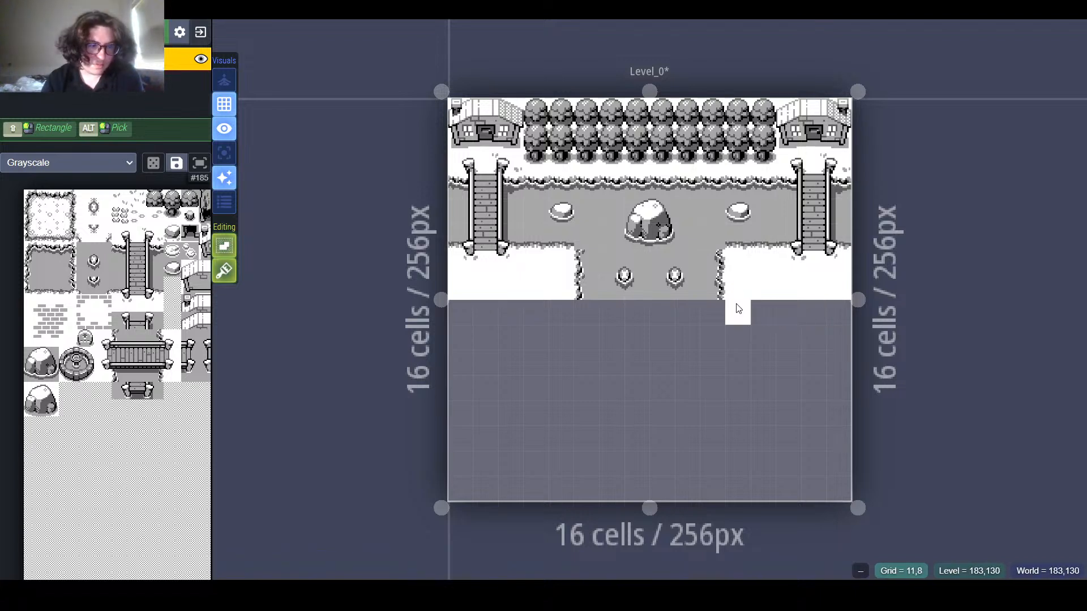
left_click_drag(738, 308, 839, 308)
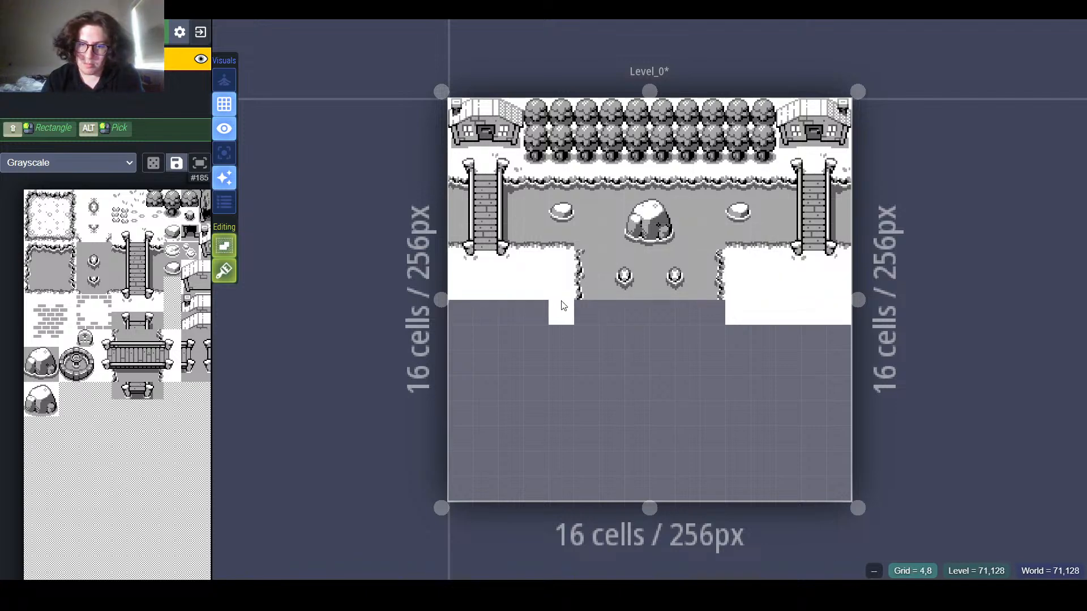
left_click_drag(563, 308, 469, 306)
Step: Extend the corridor to row 8 with edge tiles at cells 5,8 and 10,8 and plain gray ground between them
mouse_move(58, 275)
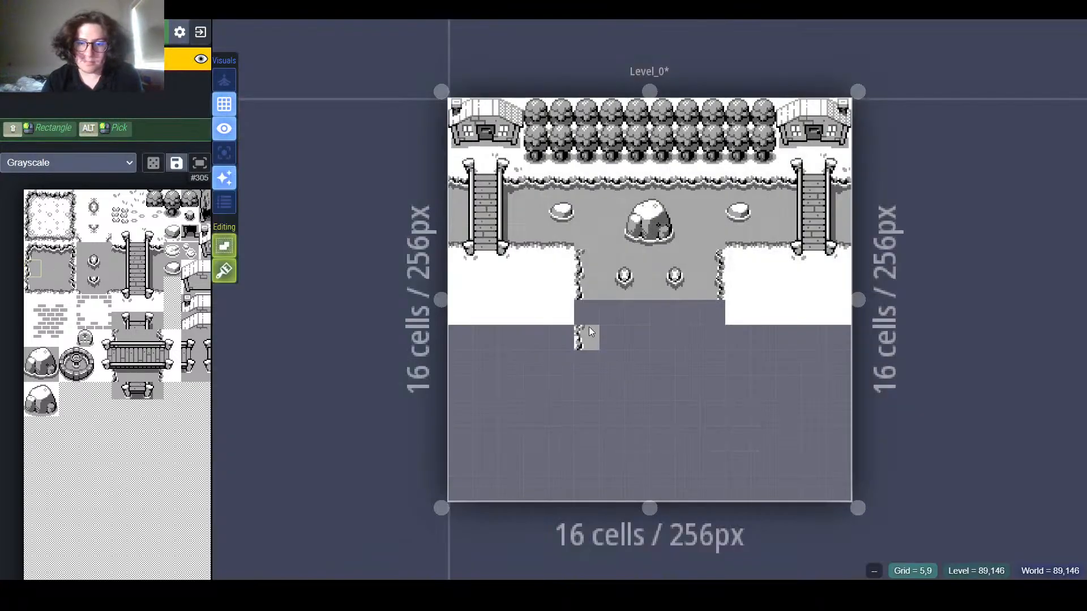
left_click(588, 314)
mouse_move(152, 303)
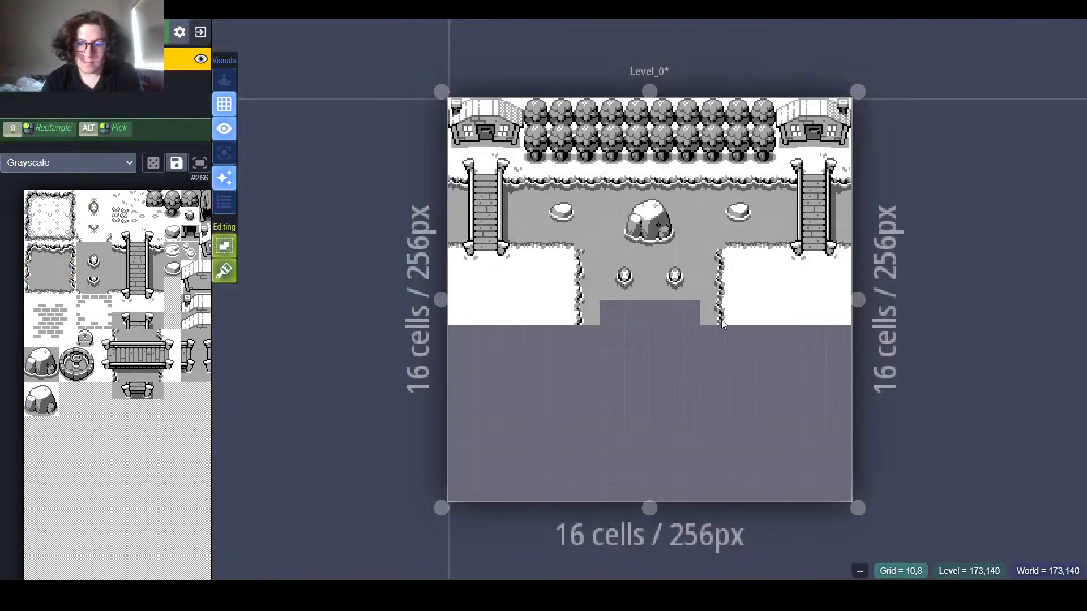
left_click(721, 319)
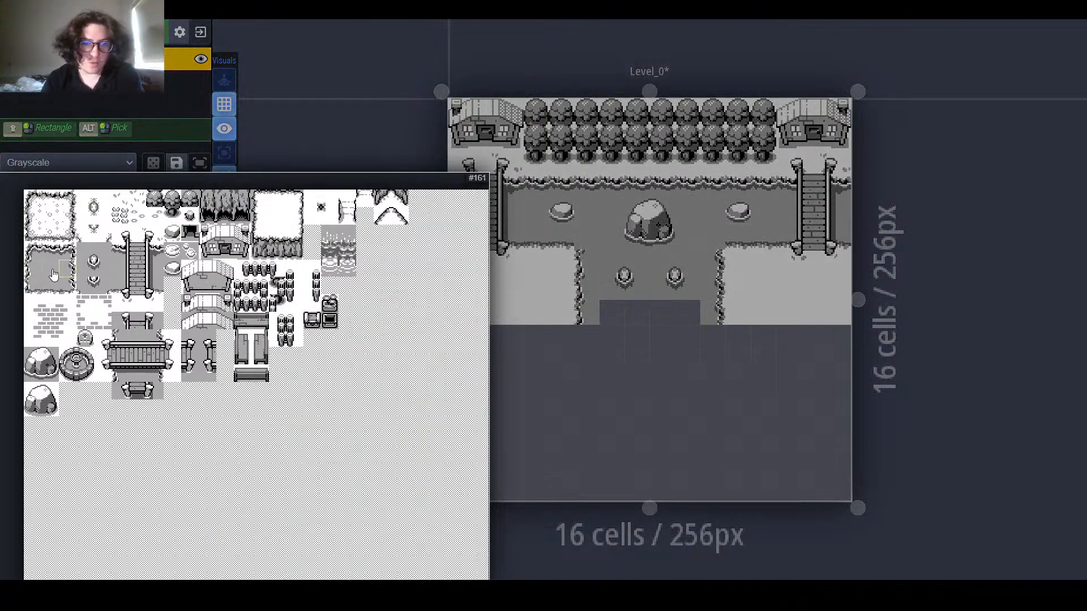
left_click(52, 271)
left_click_drag(605, 305, 670, 310)
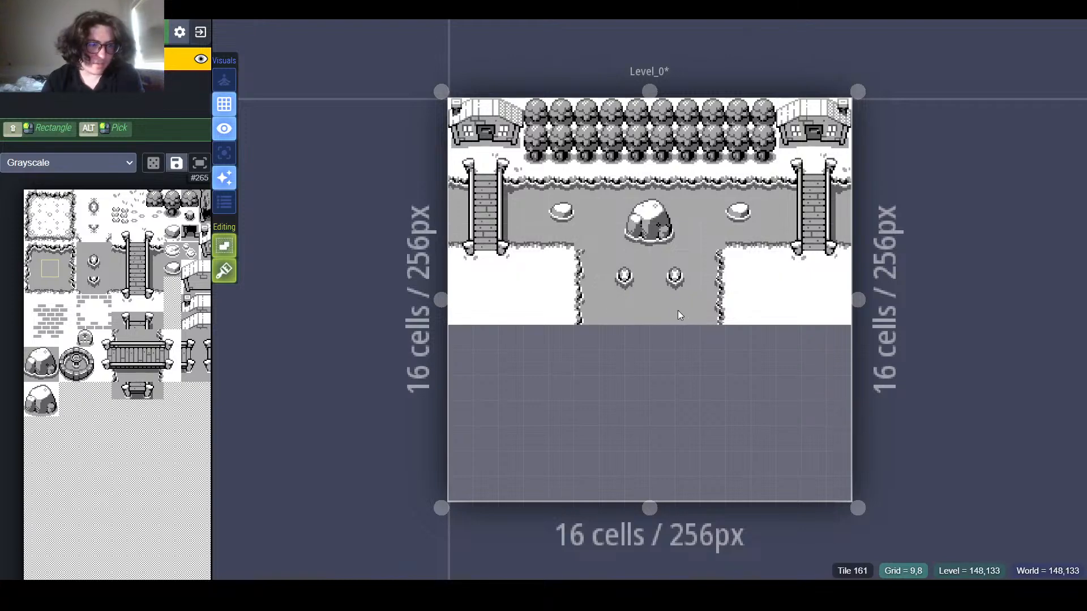
Step: Try placing the bridge's left and right end pieces from row 9 beneath the corridor edges, and undo the placements
mouse_move(48, 320)
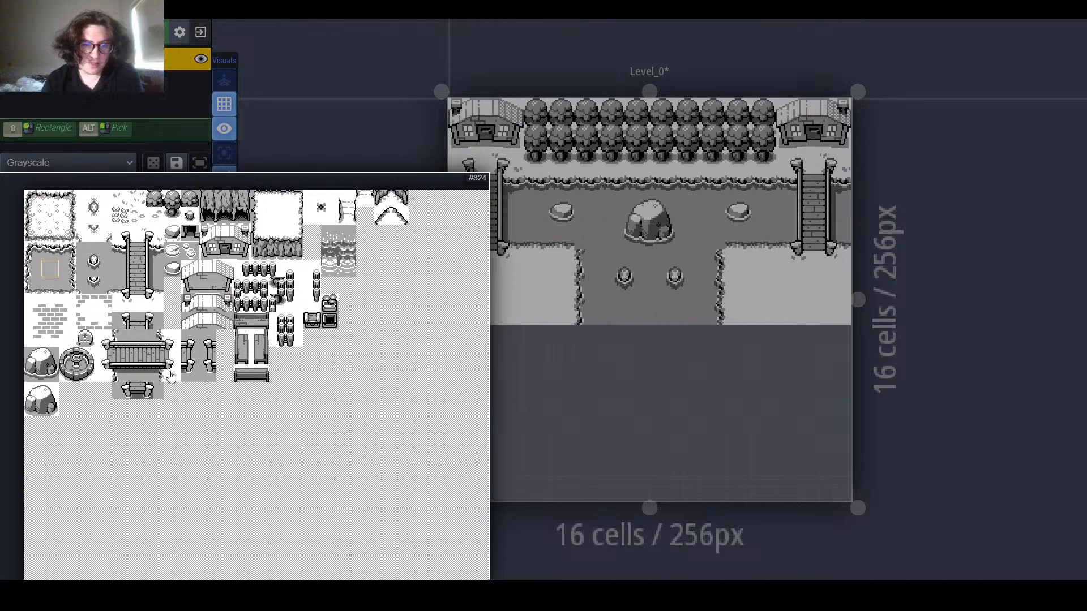
left_click(115, 375)
left_click(566, 336)
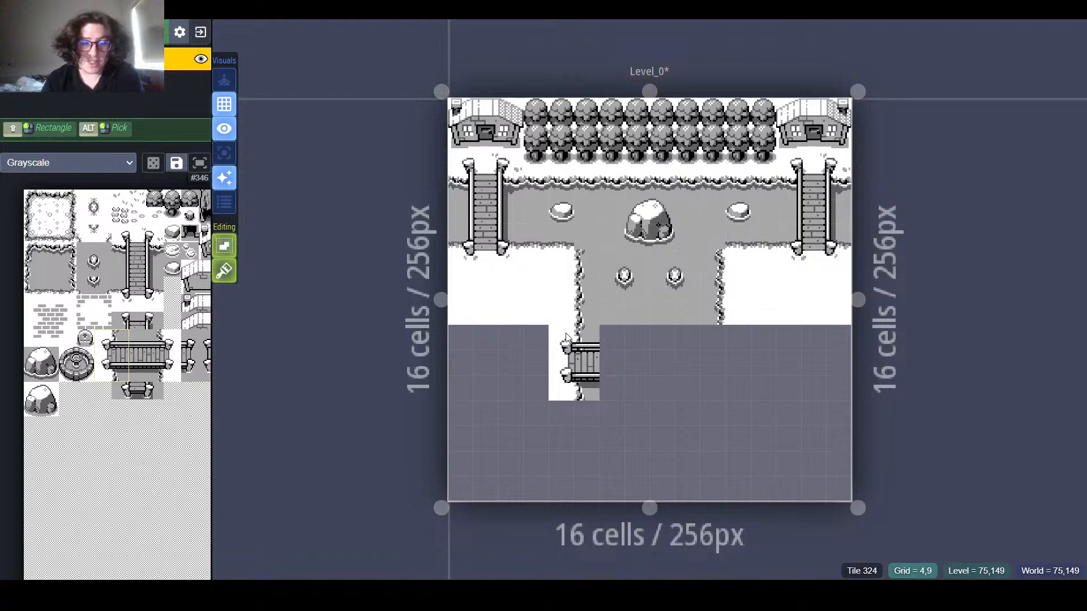
mouse_move(84, 339)
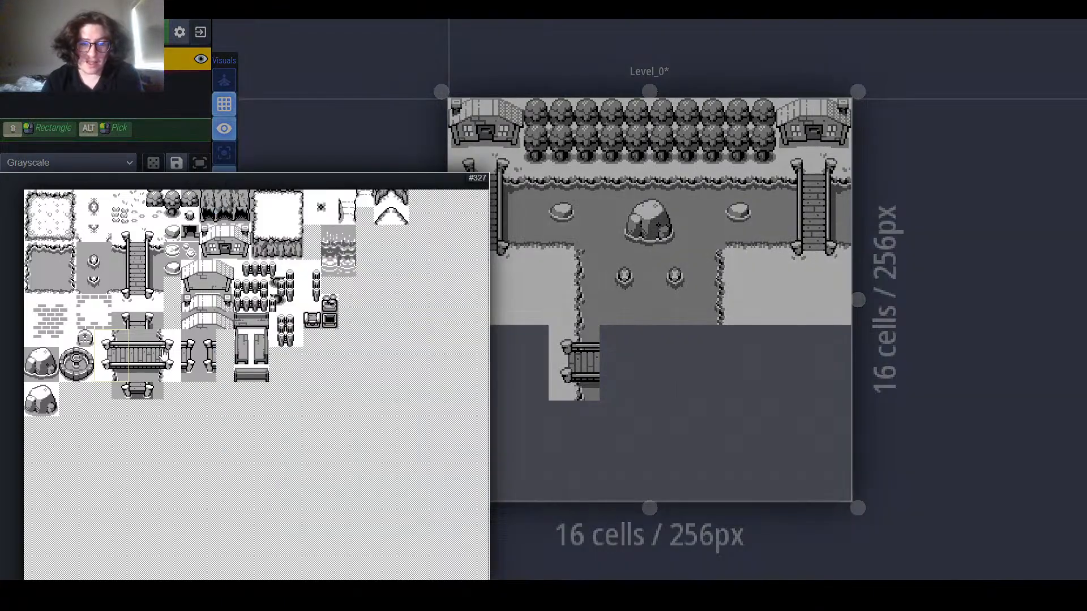
left_click_drag(162, 347, 174, 375)
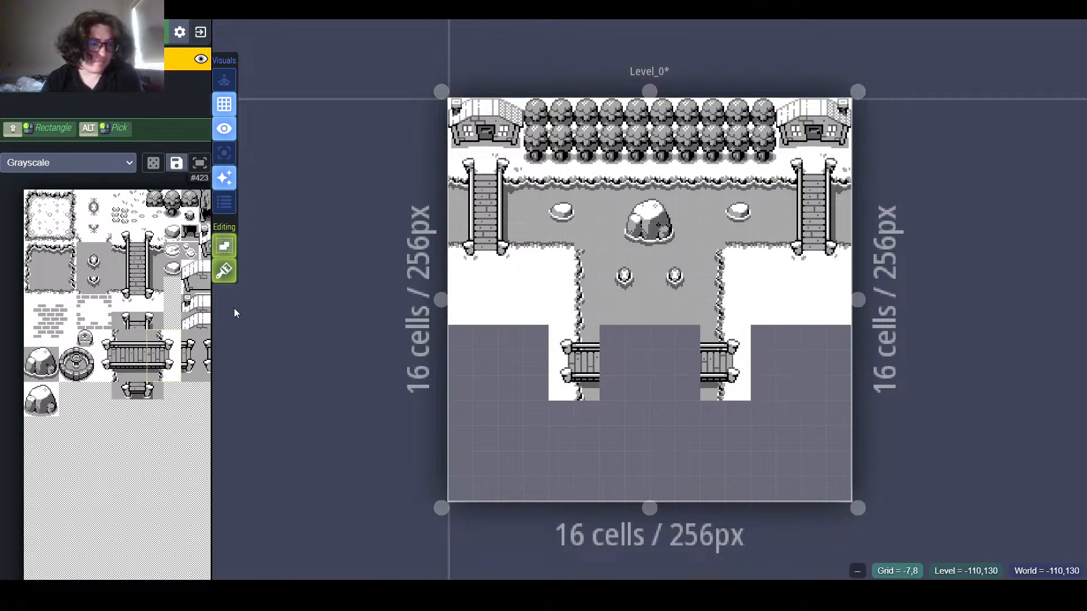
mouse_move(81, 330)
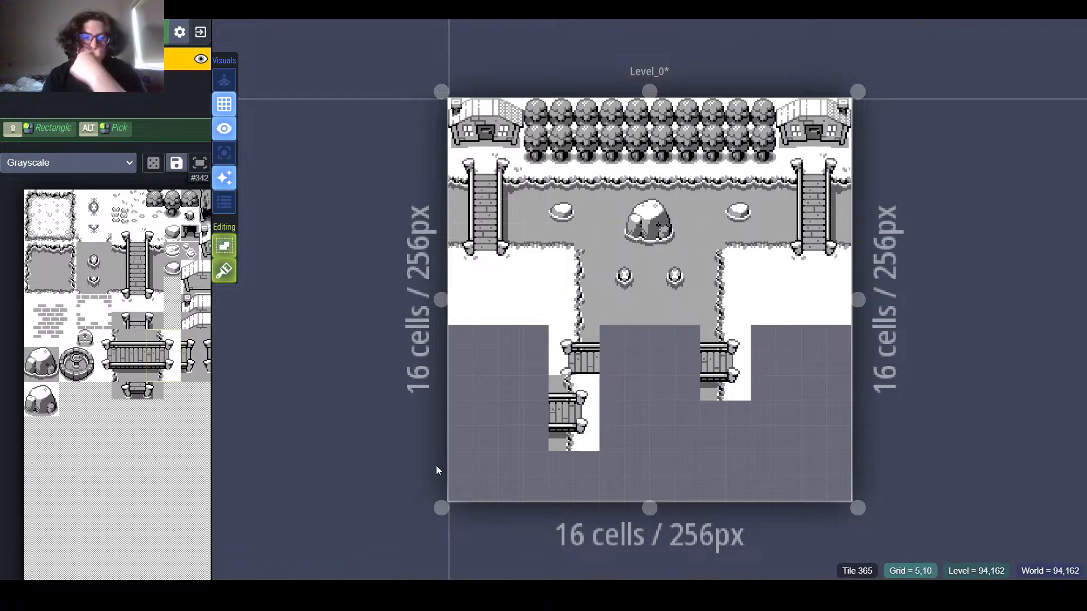
key("ctrl+z")
key("ctrl+z")
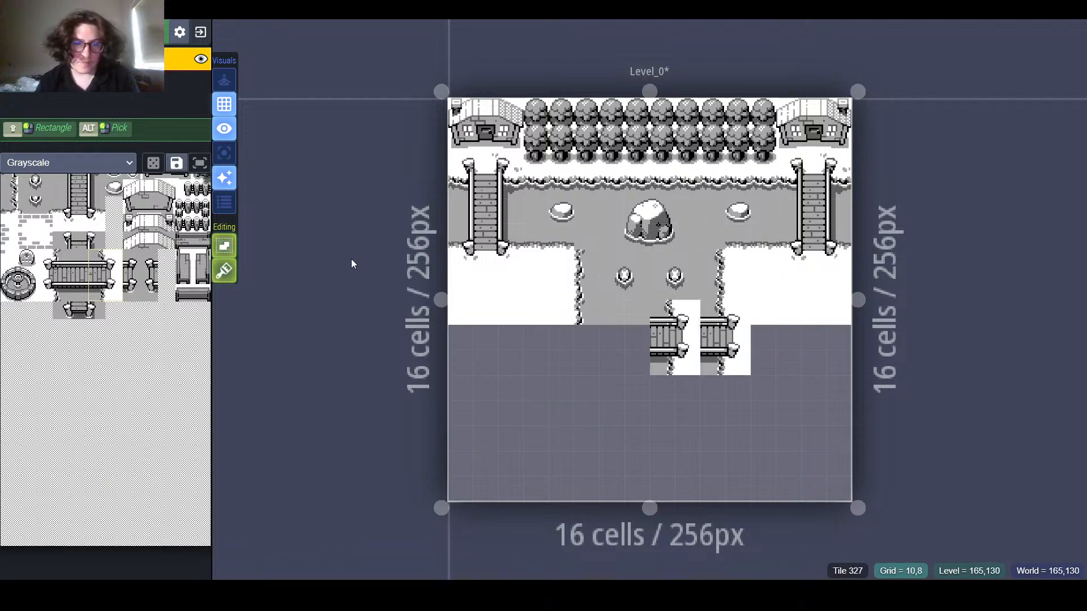
Step: Build a bridge across the corridor, with its left end at cell 4,8 and middle planks from 6,8 to 9,8 joining the right end
mouse_move(68, 261)
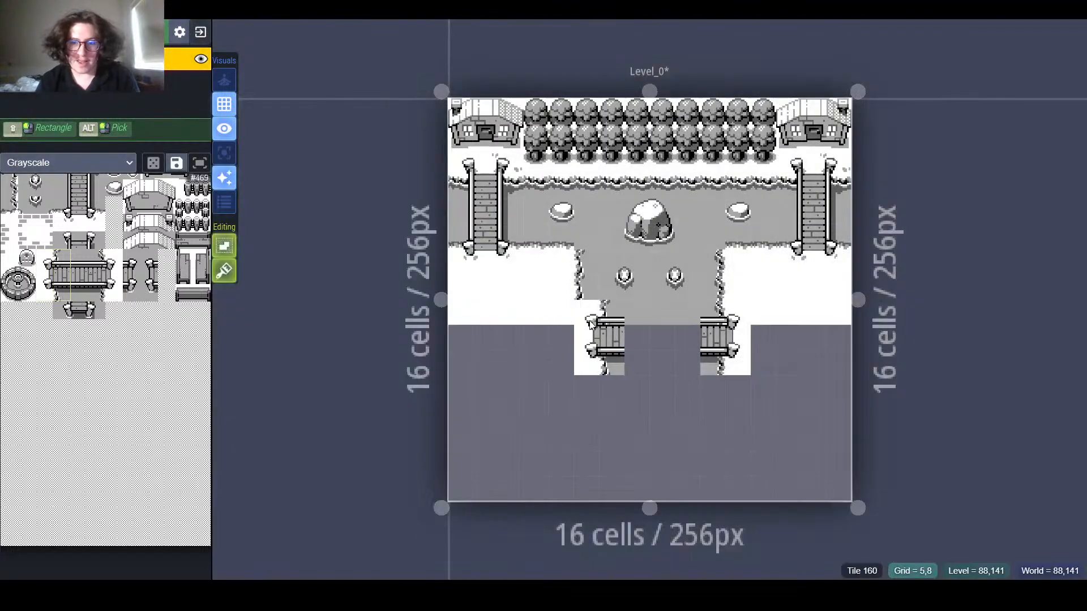
left_click(565, 326)
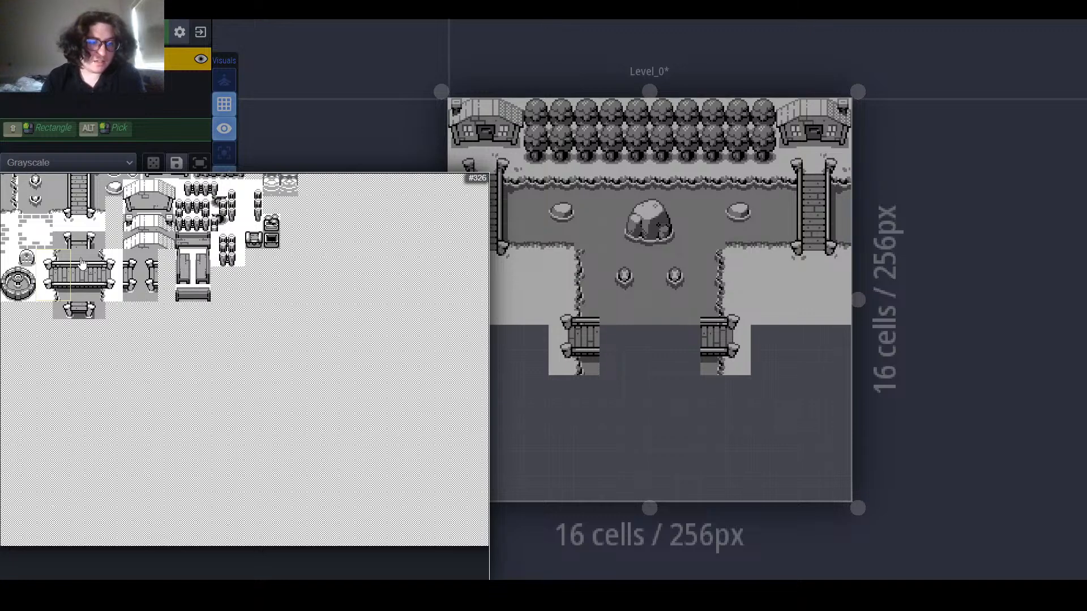
left_click_drag(80, 258, 80, 298)
left_click(613, 312)
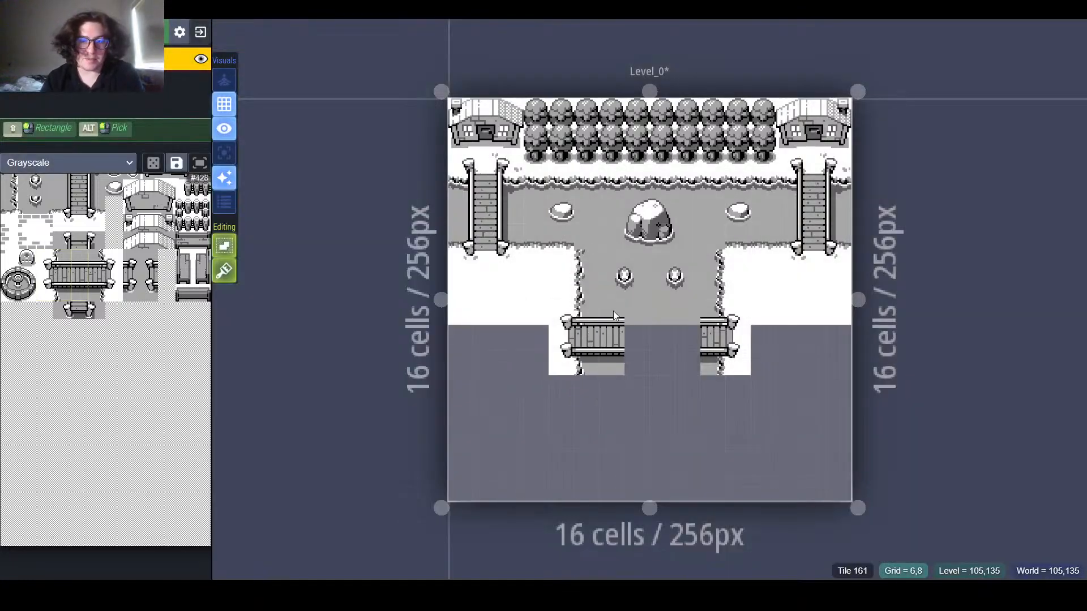
left_click_drag(613, 310, 688, 314)
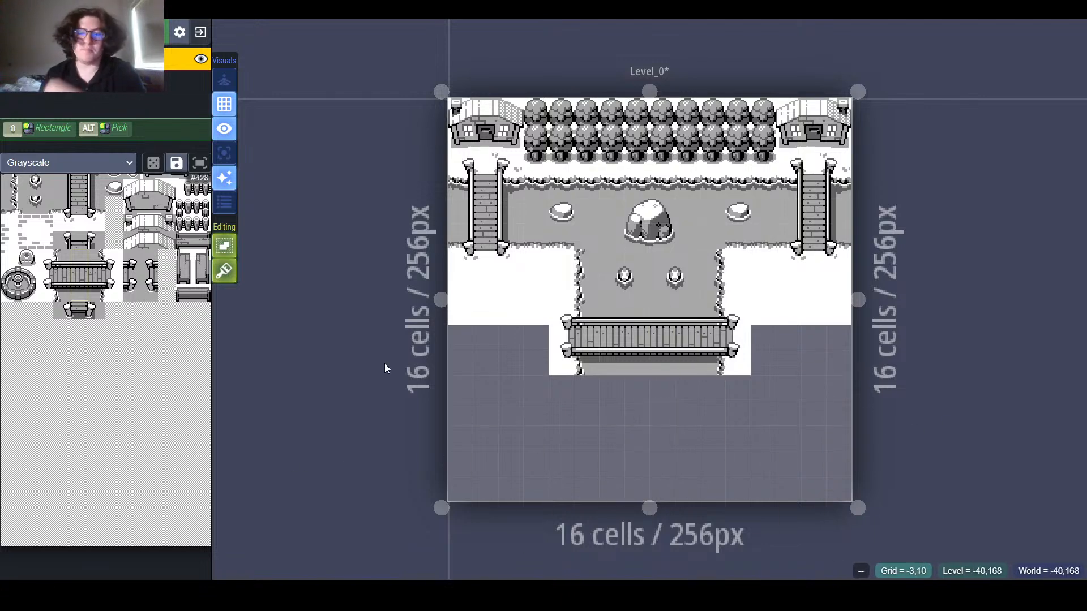
Step: Paint plain gray ground directly below the bridge, across grid cells 6,11 to 9,11
mouse_move(144, 388)
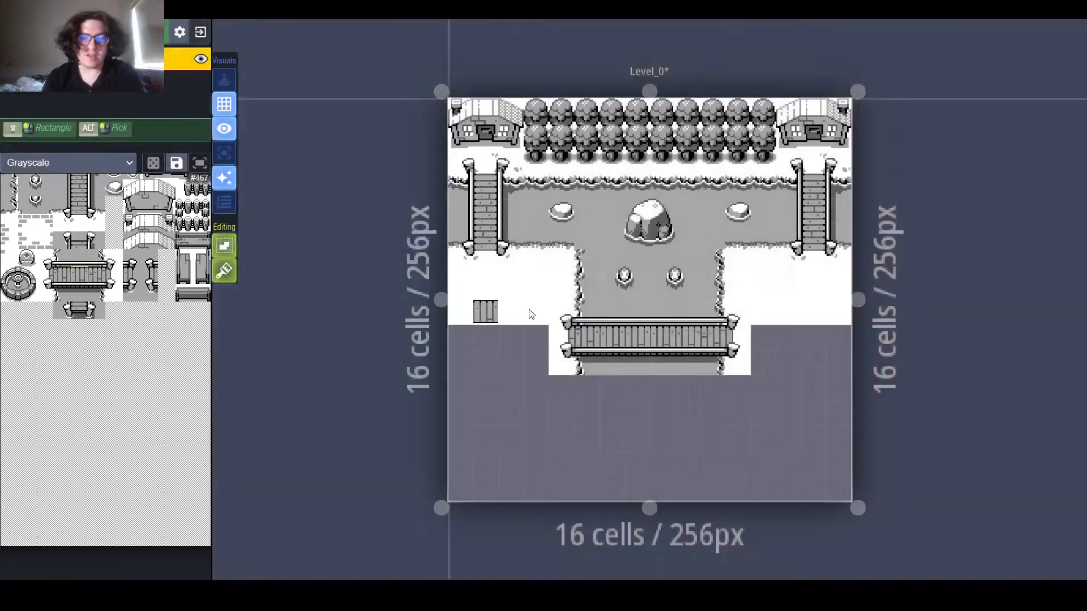
mouse_move(112, 287)
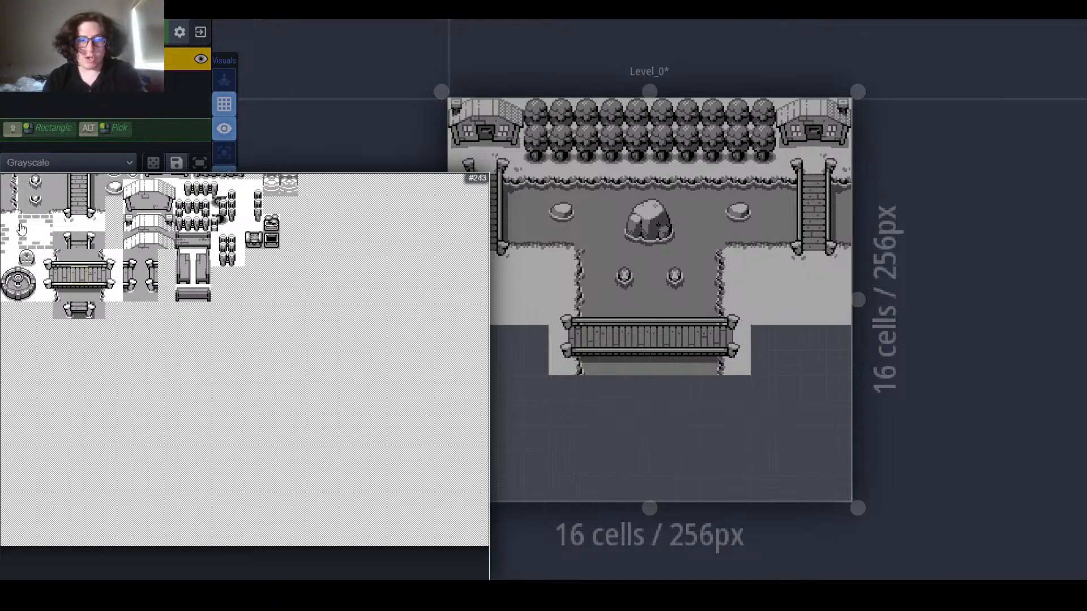
middle_click_drag(60, 231, 107, 306)
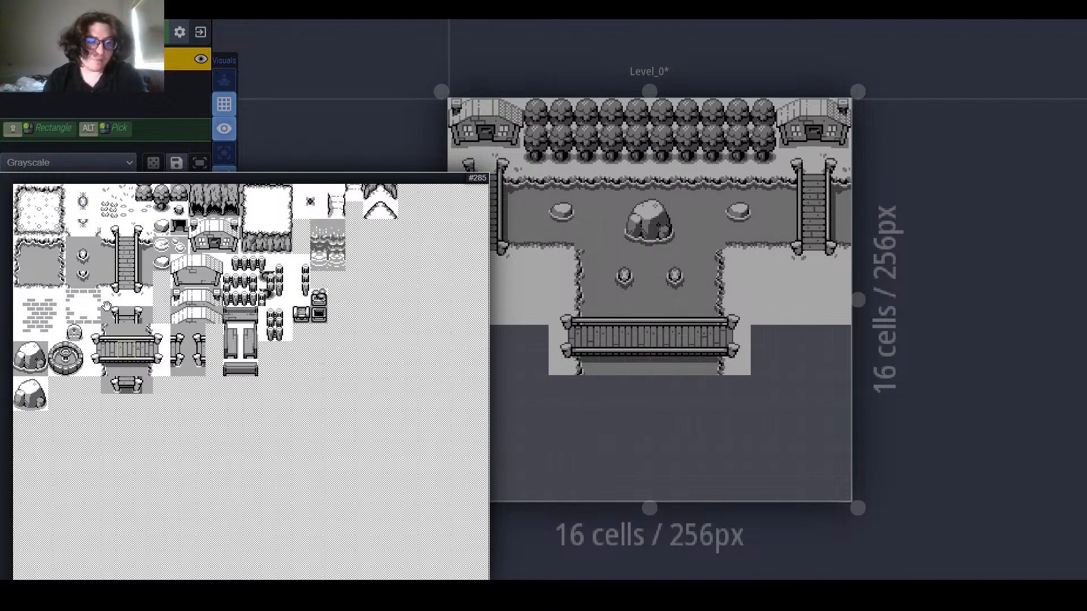
left_click(39, 263)
left_click(602, 395)
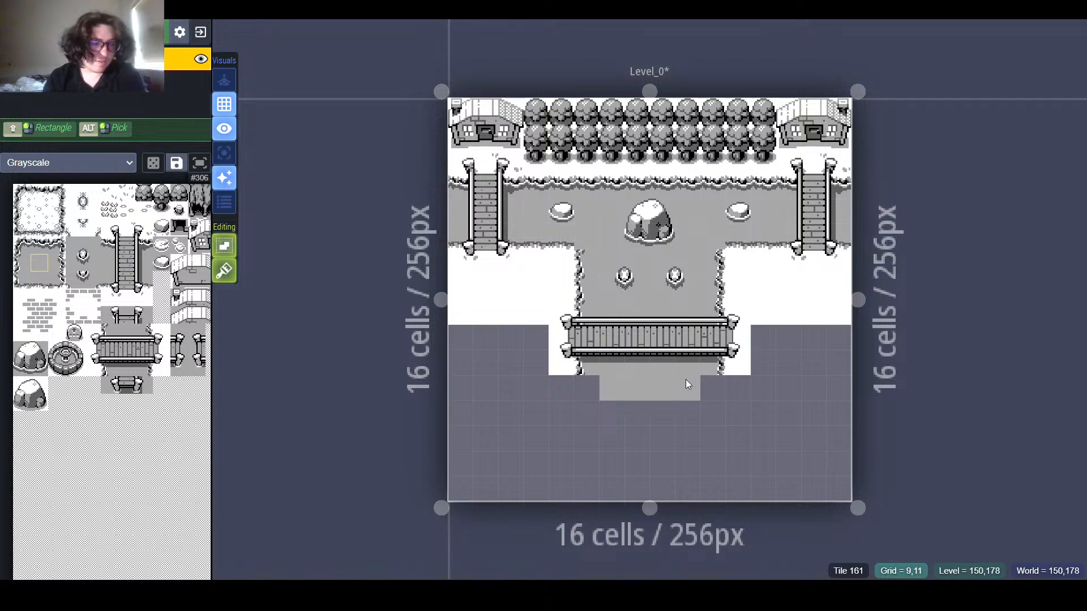
Step: Place two waterfall tile blocks side by side below the bridge, starting at grid cells 6,11 and 8,11
mouse_move(261, 297)
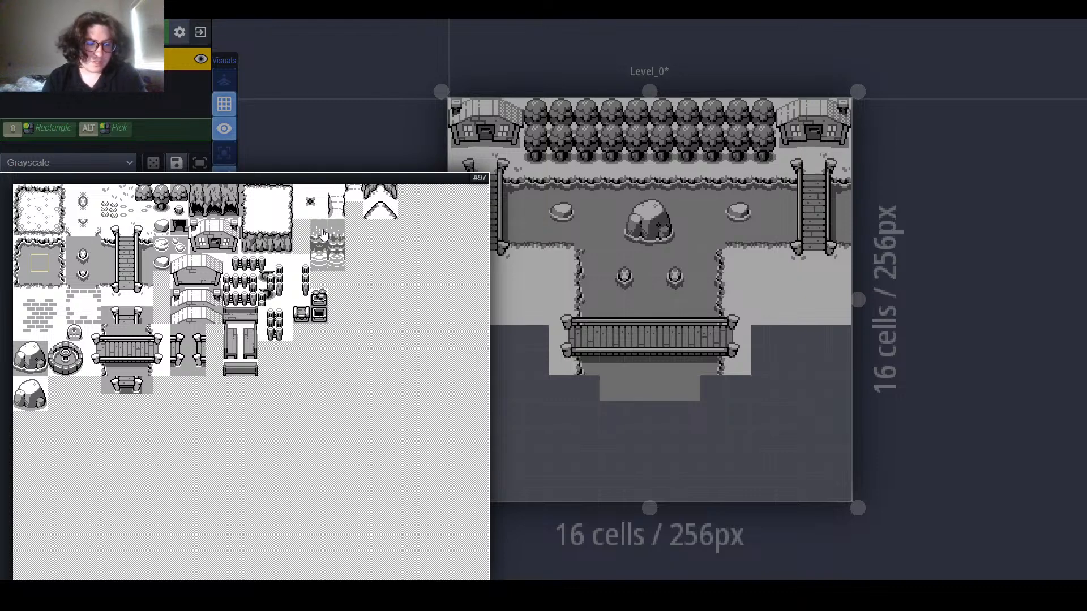
left_click_drag(323, 231, 331, 262)
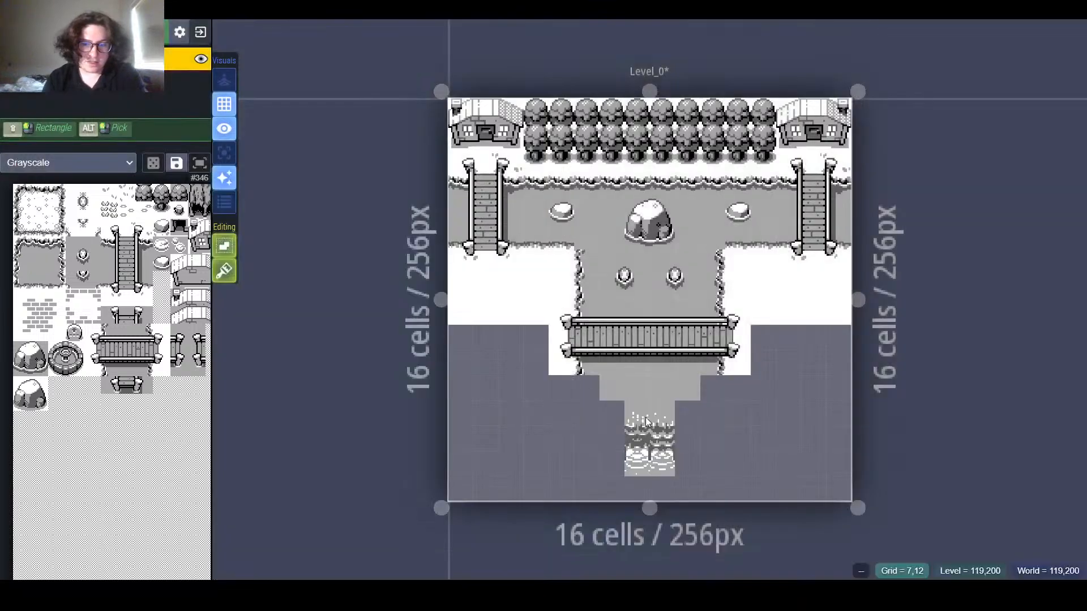
left_click(597, 408)
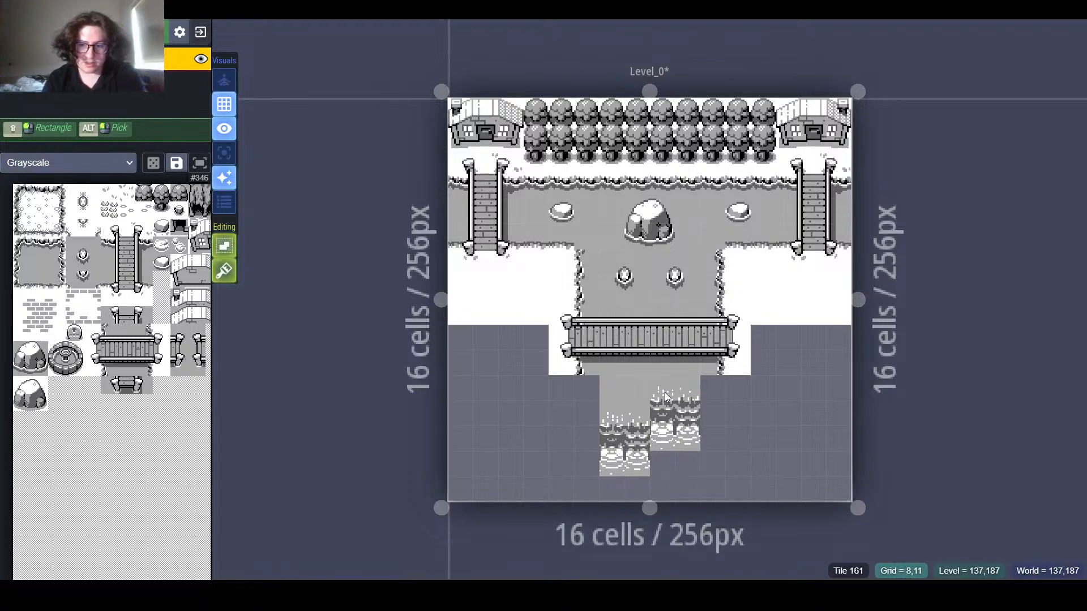
left_click(661, 386)
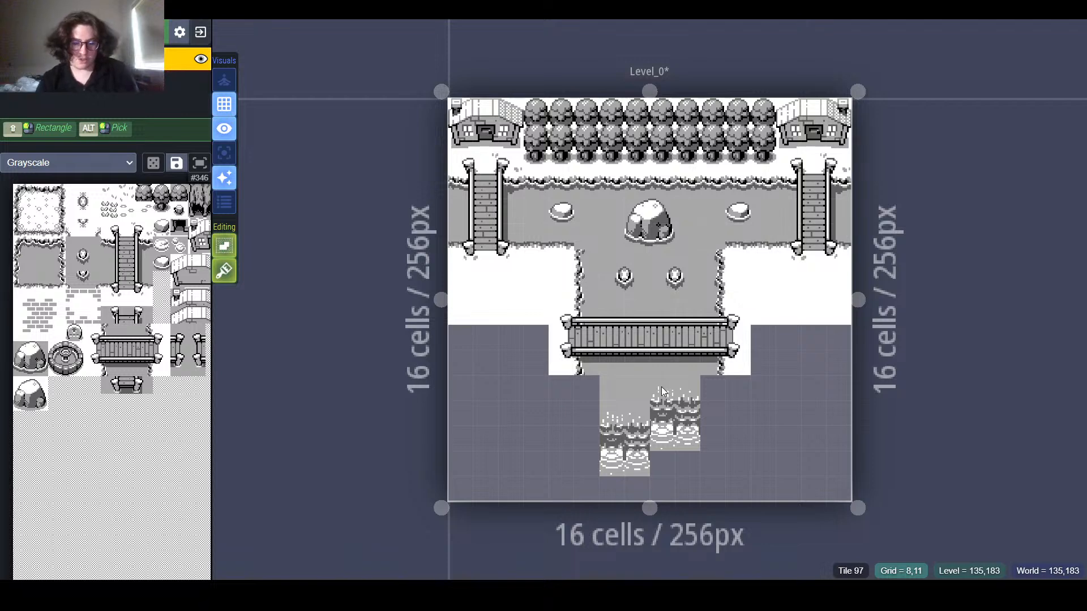
key("ctrl+z")
key("ctrl+z")
left_click(607, 385)
left_click(642, 390)
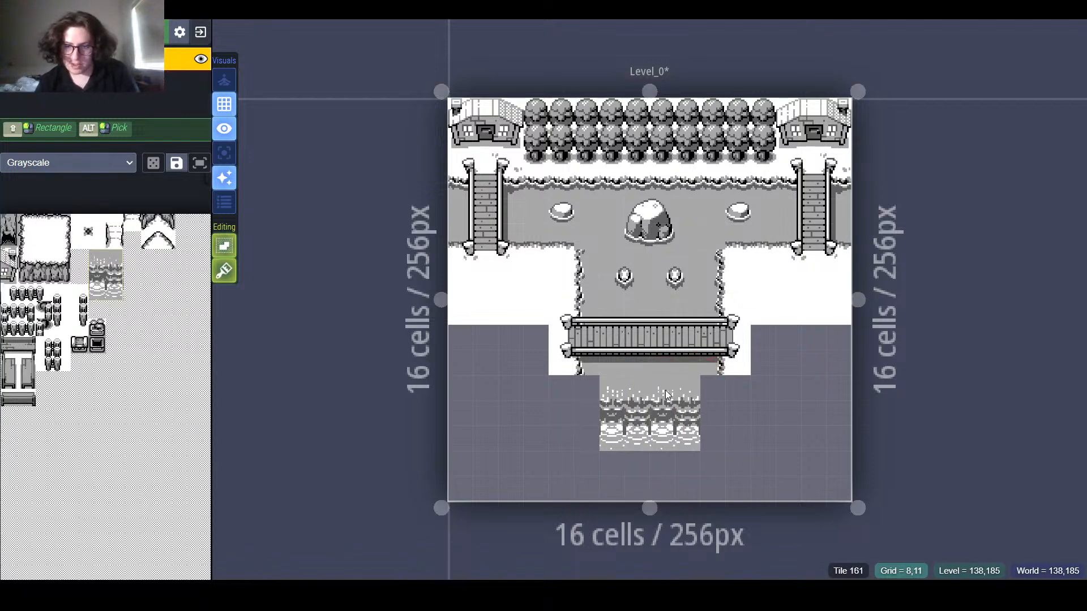
Step: Place the pair of flat gray-background stones centered below the waterfall, at grid cells 7,14 and 8,14
mouse_move(170, 430)
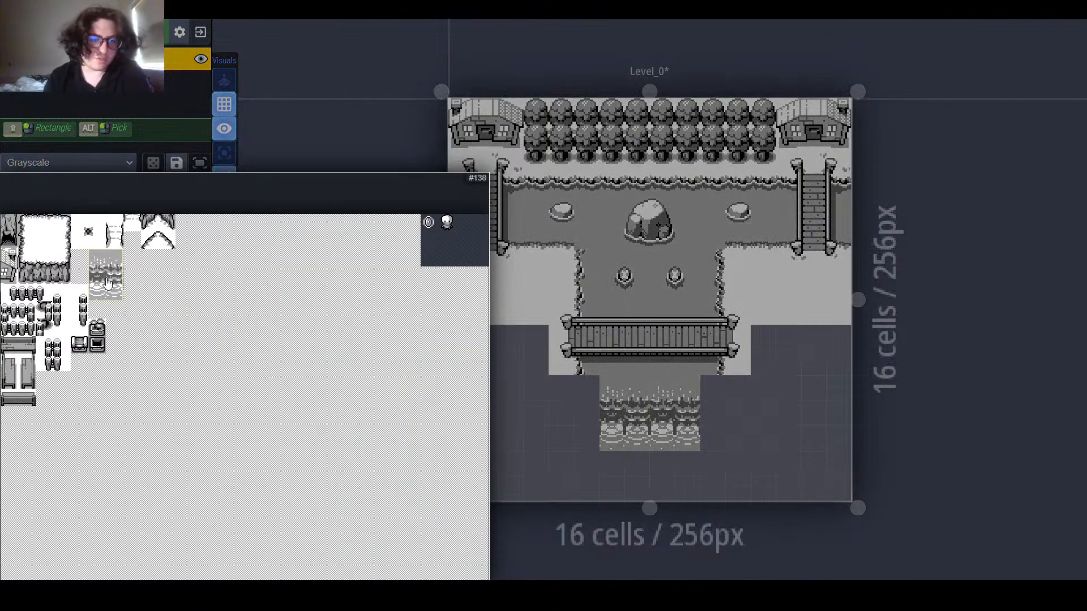
middle_click_drag(106, 276, 218, 260)
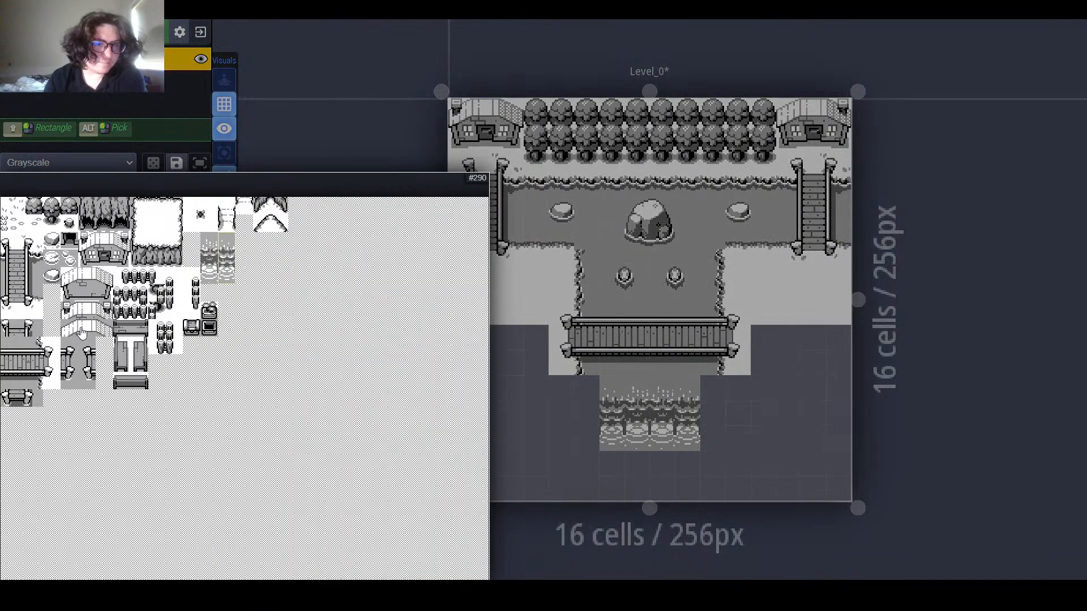
middle_click_drag(71, 243, 241, 250)
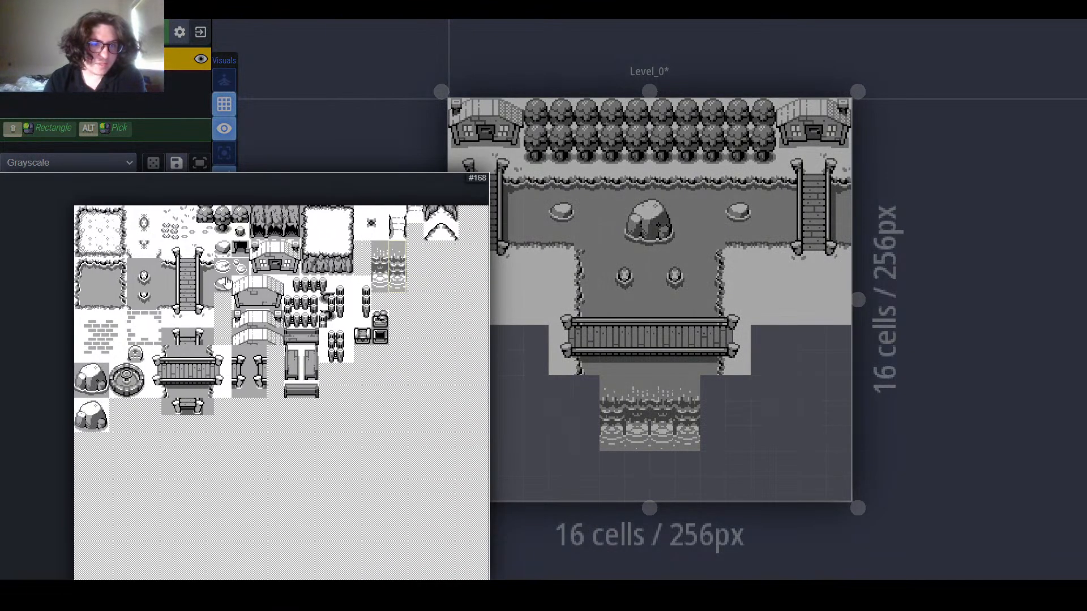
left_click_drag(218, 266, 237, 267)
left_click(672, 464)
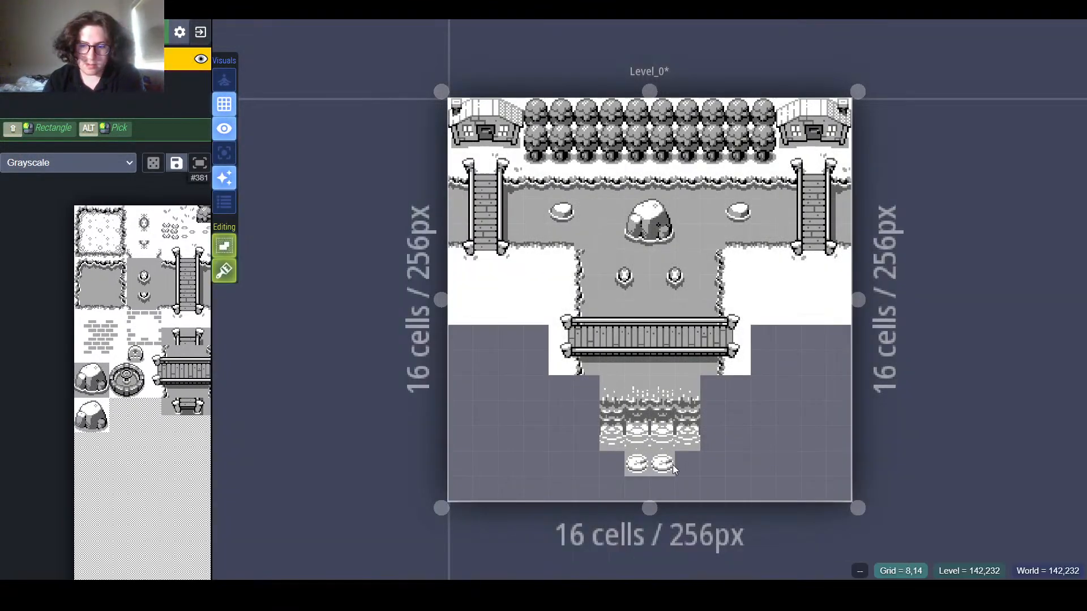
Step: Place the small two-pebble tile in the bottom row at grid cells 6,15 and 9,15
left_click(149, 291)
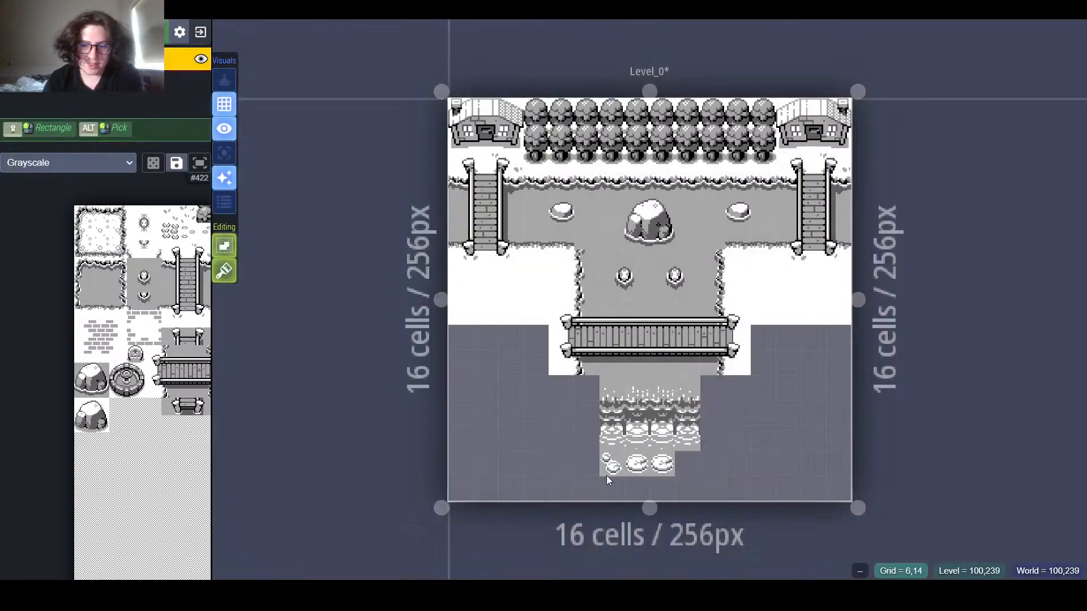
left_click(611, 487)
left_click(680, 489)
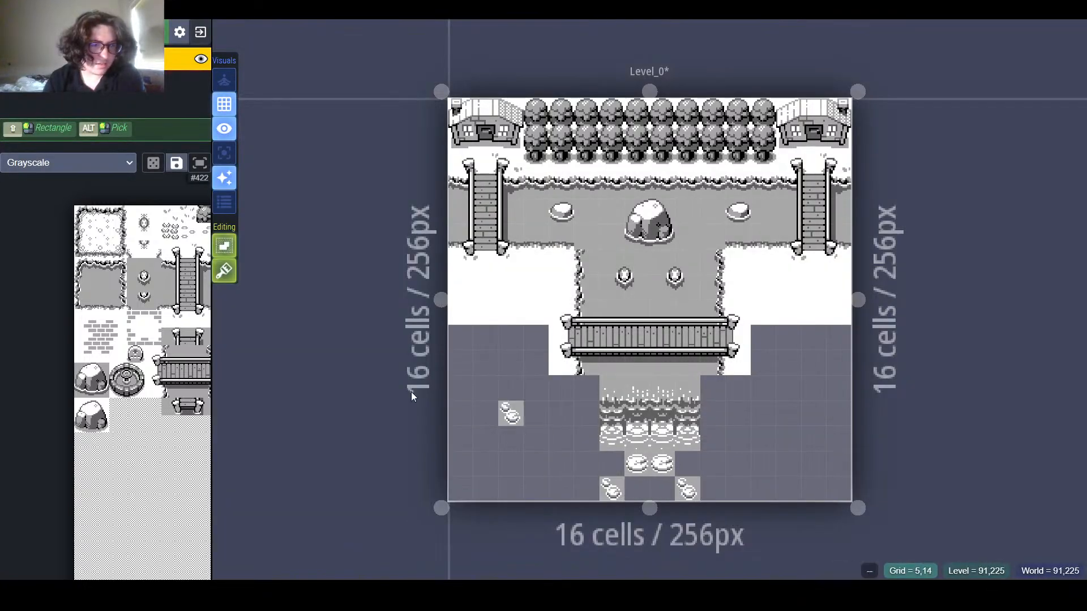
Step: Fill the empty cells around the stones below the waterfall, in rows 14 and 15 of columns 6 to 9, with plain gray ground
mouse_move(83, 274)
left_click(97, 292)
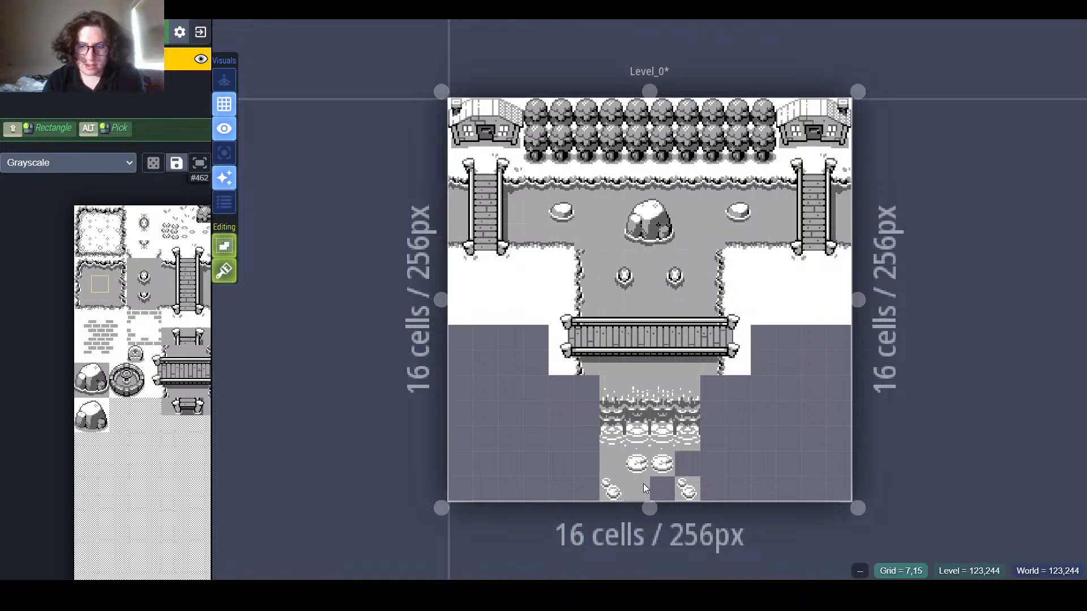
left_click(679, 465)
Step: Place the gray ground's bottom-left and bottom-right border corners at grid cells 5,11 and 10,11, just above the waterfall
mouse_move(176, 426)
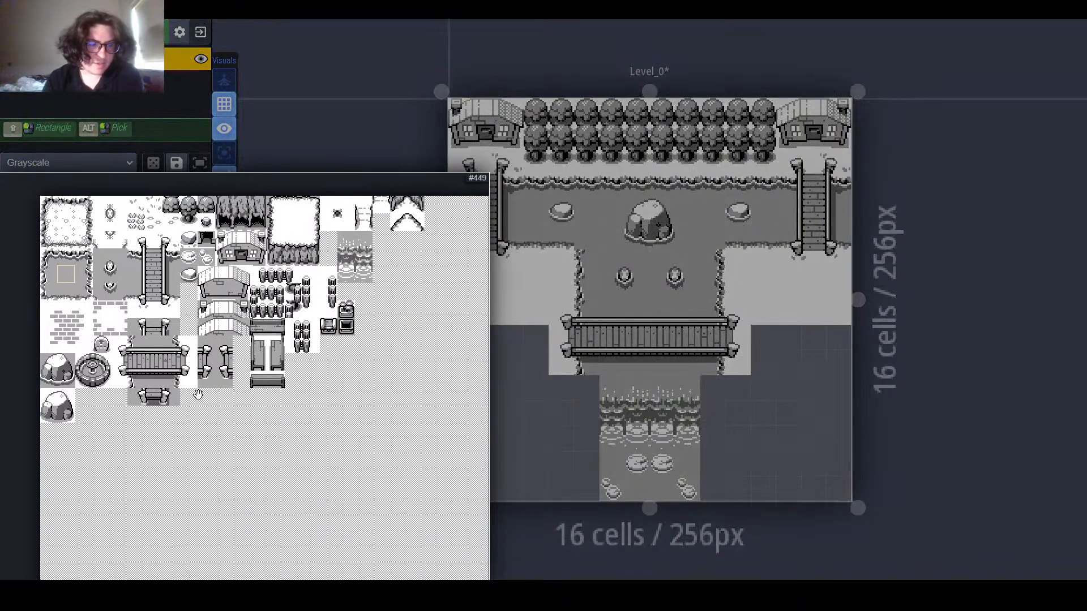
left_click(45, 298)
left_click(579, 391)
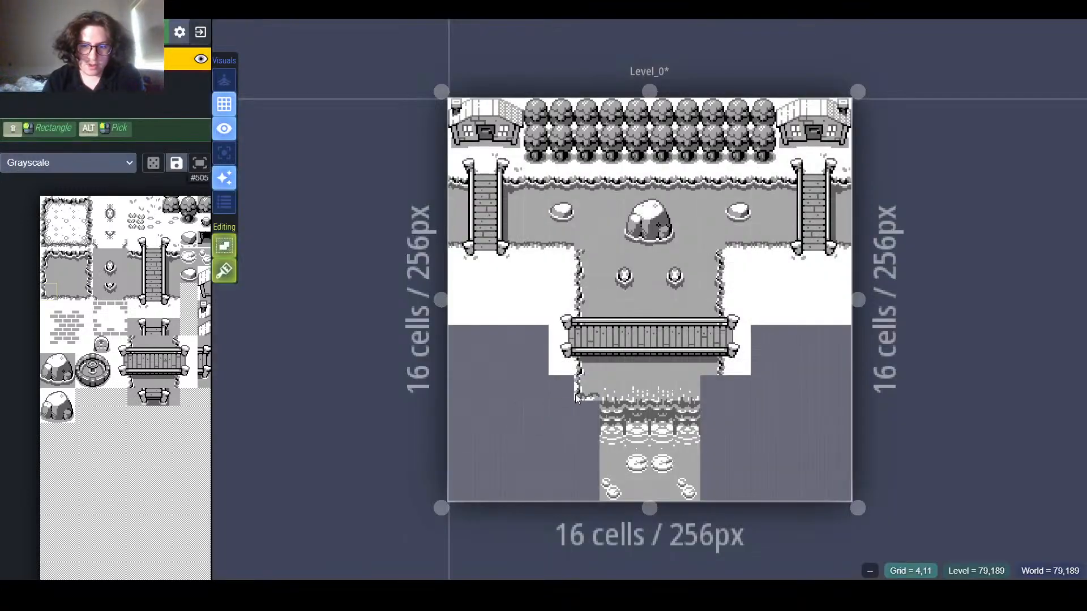
mouse_move(159, 339)
left_click(82, 294)
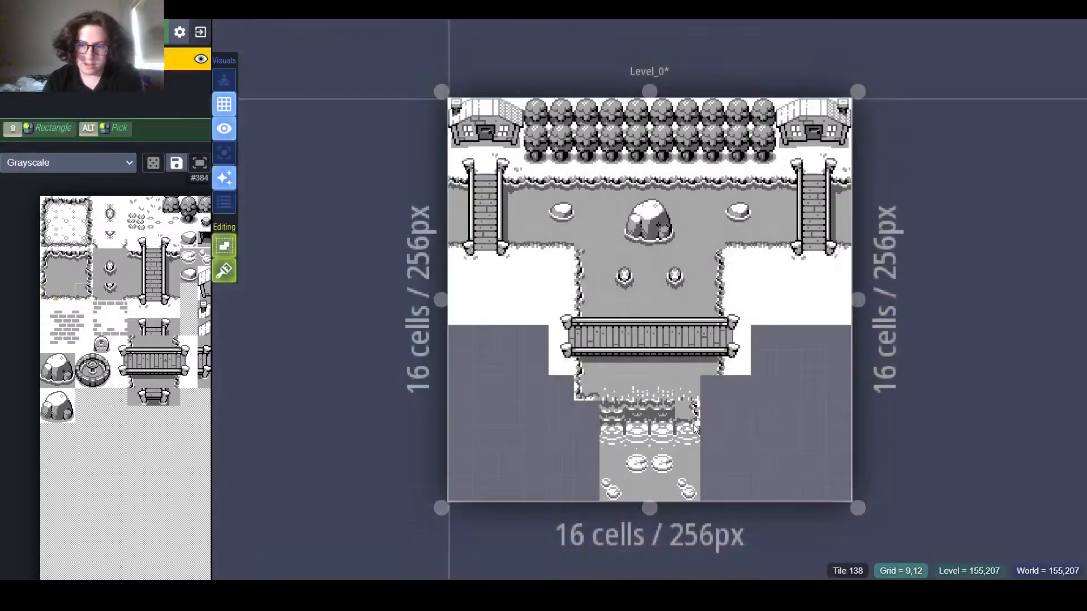
left_click(709, 389)
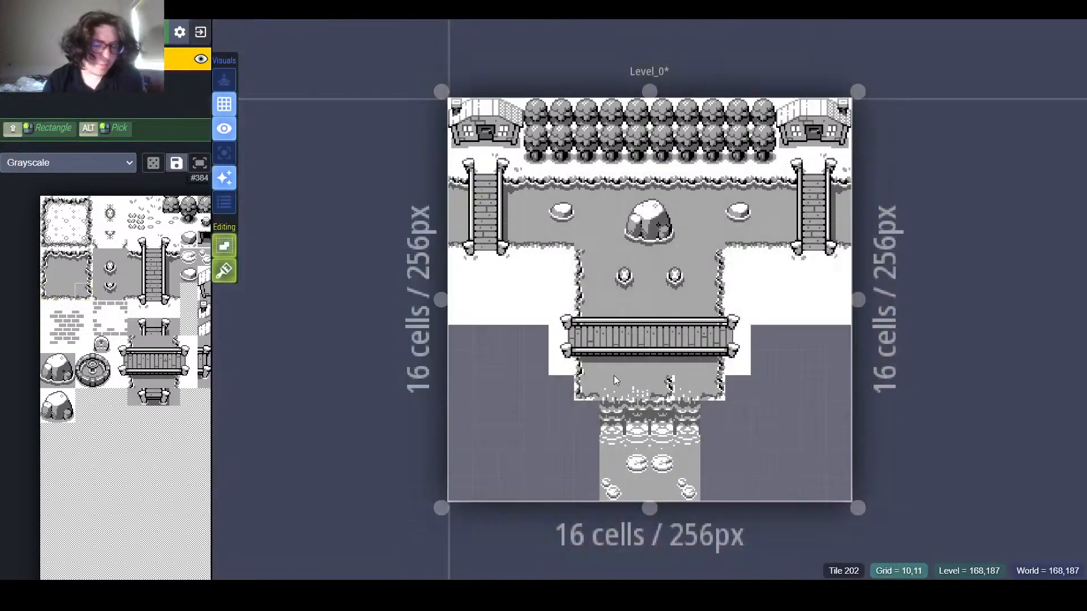
Step: Place the white cliff-top corner tiles on both sides of the waterfall, at grid cells 5,12 and 10,12
mouse_move(75, 249)
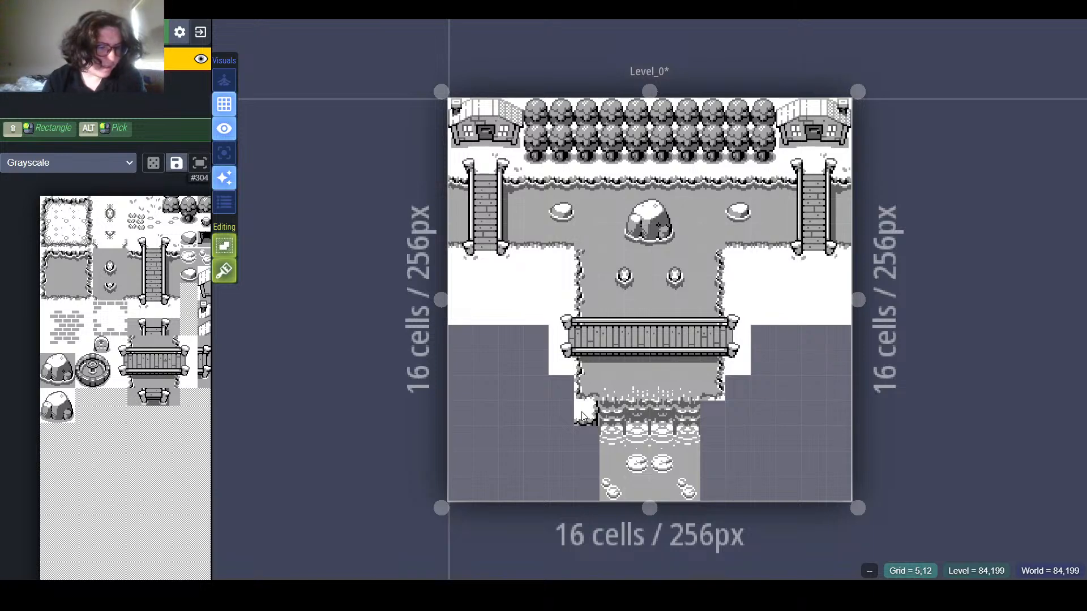
mouse_move(160, 288)
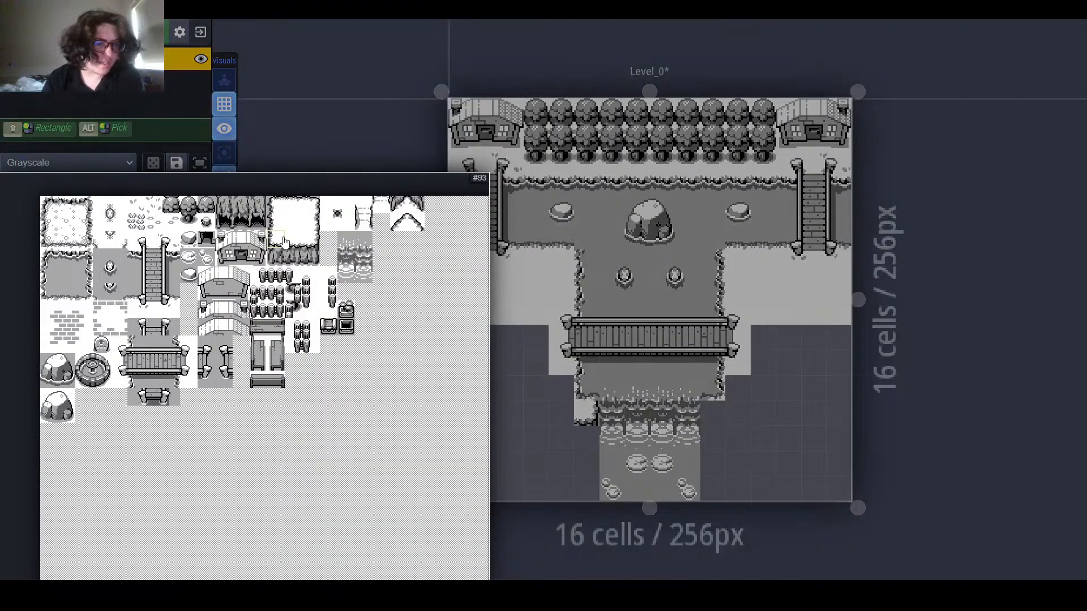
left_click(714, 412)
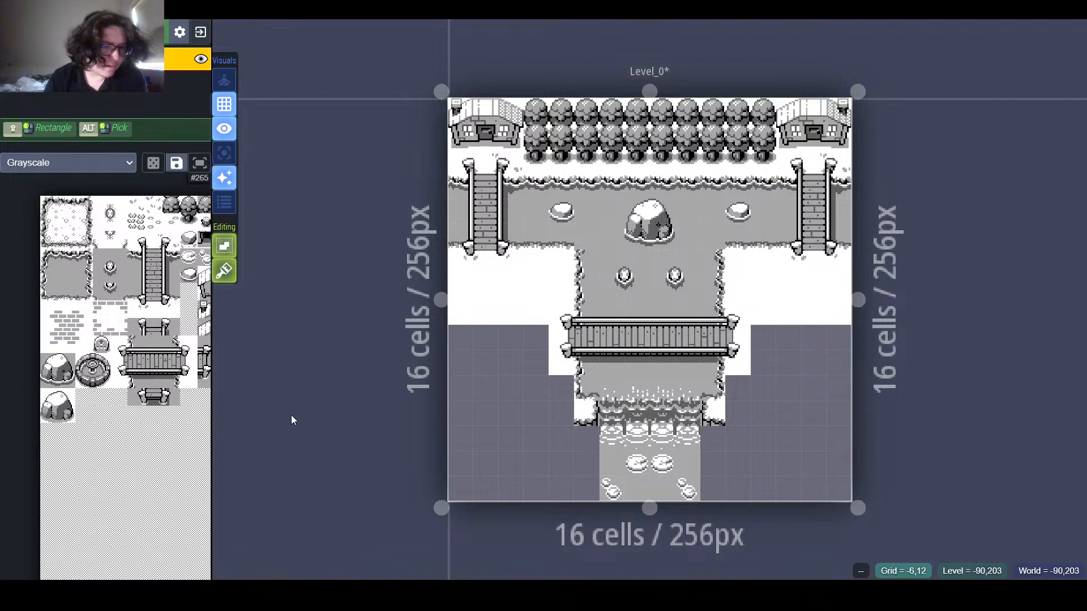
Step: Extend the white cliff-top bottom edge along row 12 from both corners to the map borders, across columns 0 to 4 and 11 to 15
mouse_move(99, 263)
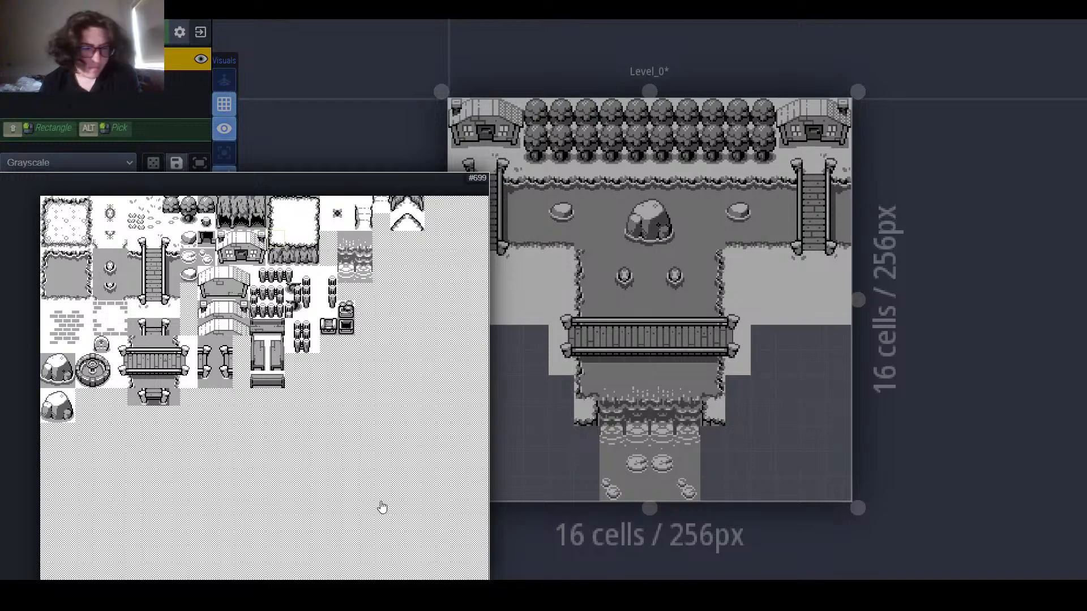
left_click(294, 244)
mouse_move(733, 414)
left_mouse_down()
mouse_move(843, 416)
mouse_move(460, 417)
left_mouse_up()
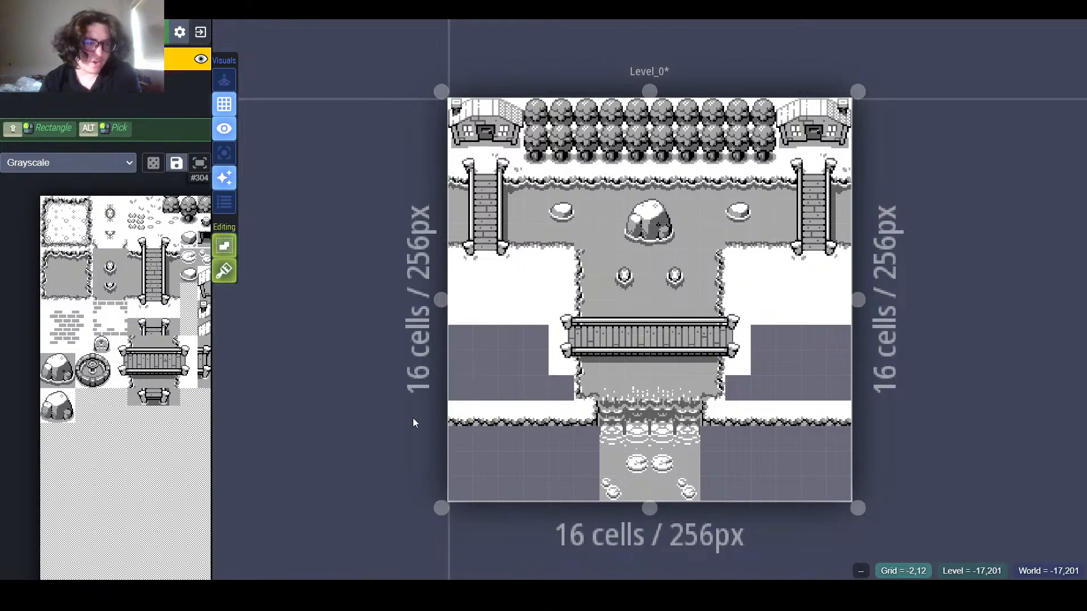
left_click(571, 385)
right_click(570, 385)
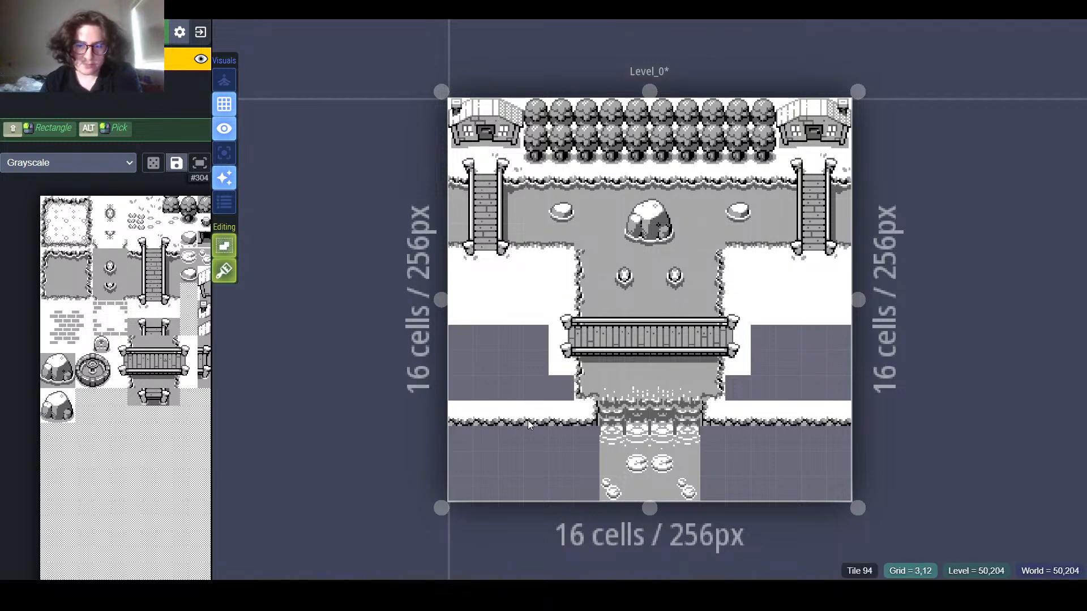
Step: Paint the short cliff wall tiles from below the white plateau across grid cells 0,13 to 5,15
mouse_move(279, 257)
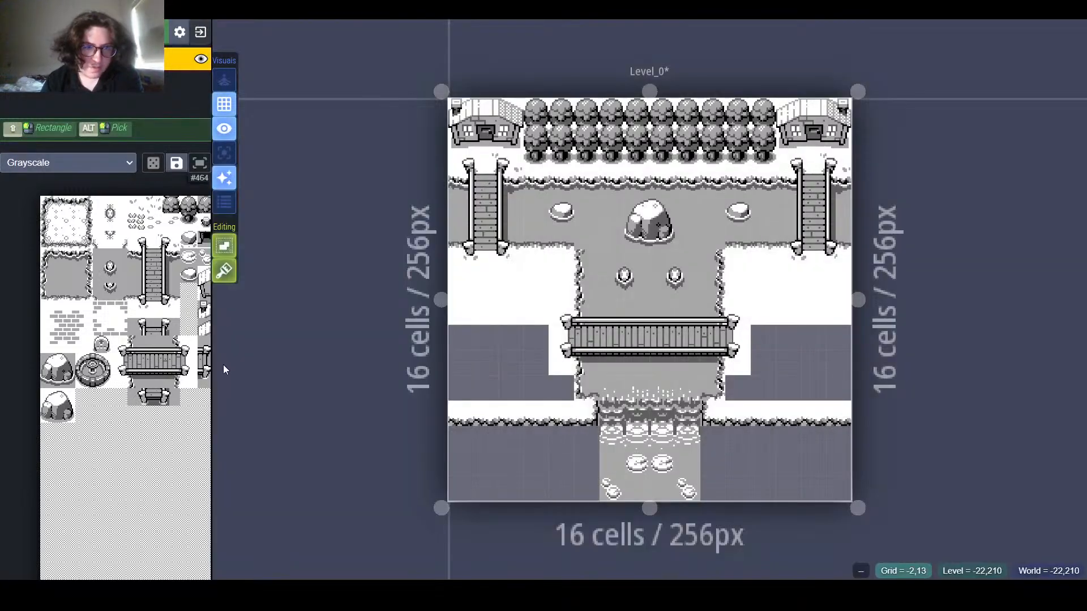
mouse_move(204, 362)
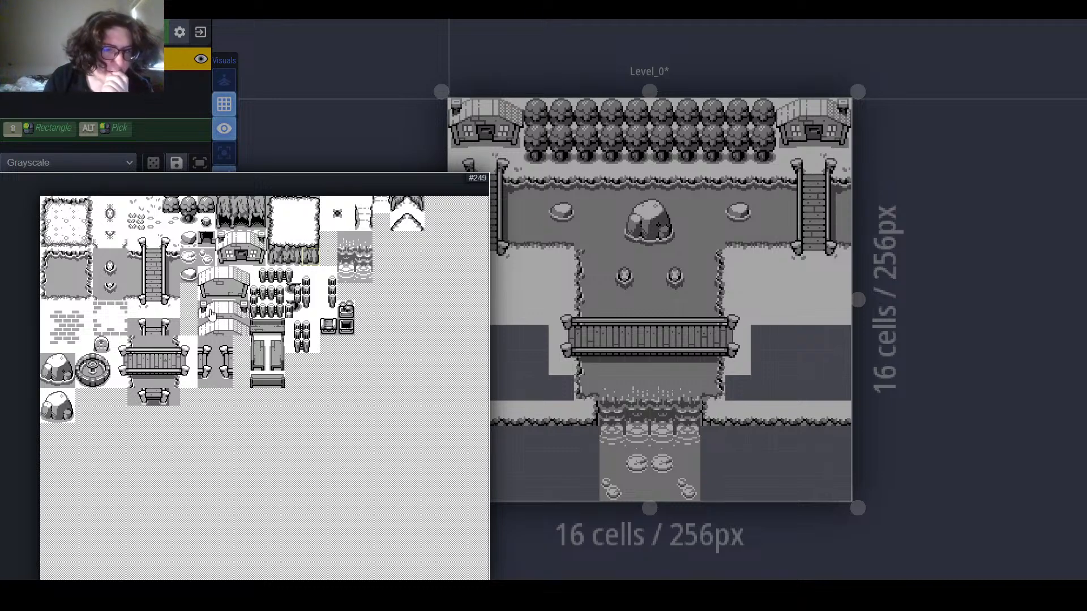
left_click(296, 262)
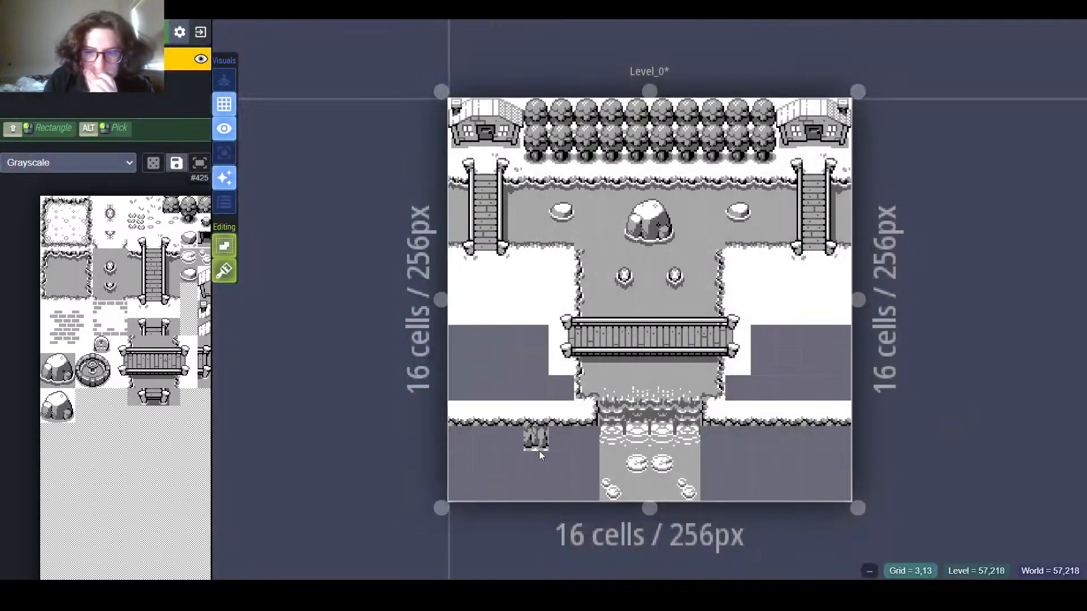
left_click_drag(542, 449, 541, 492)
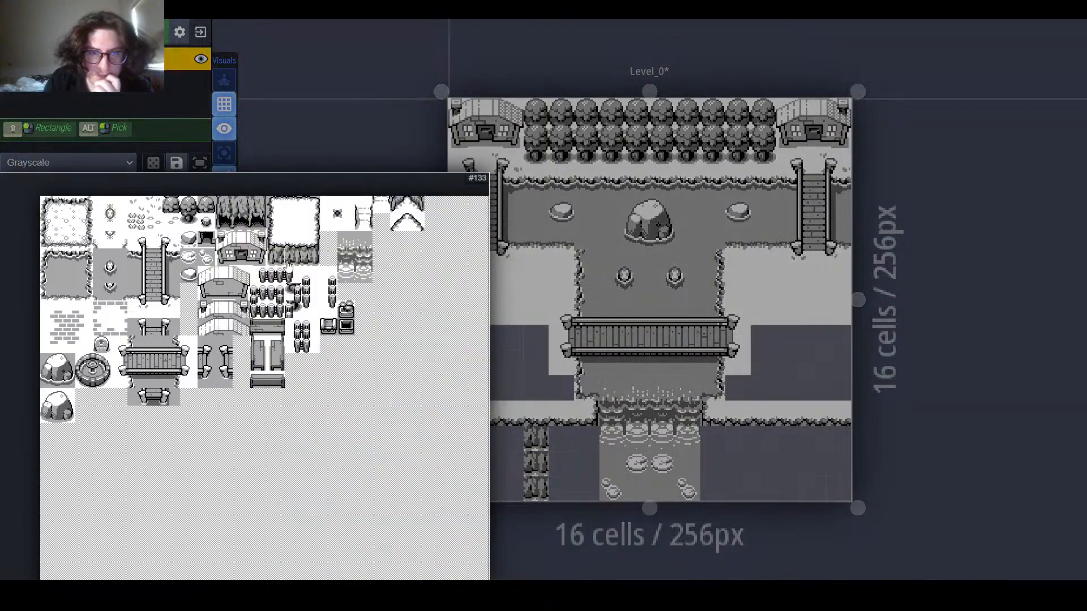
left_click(285, 262)
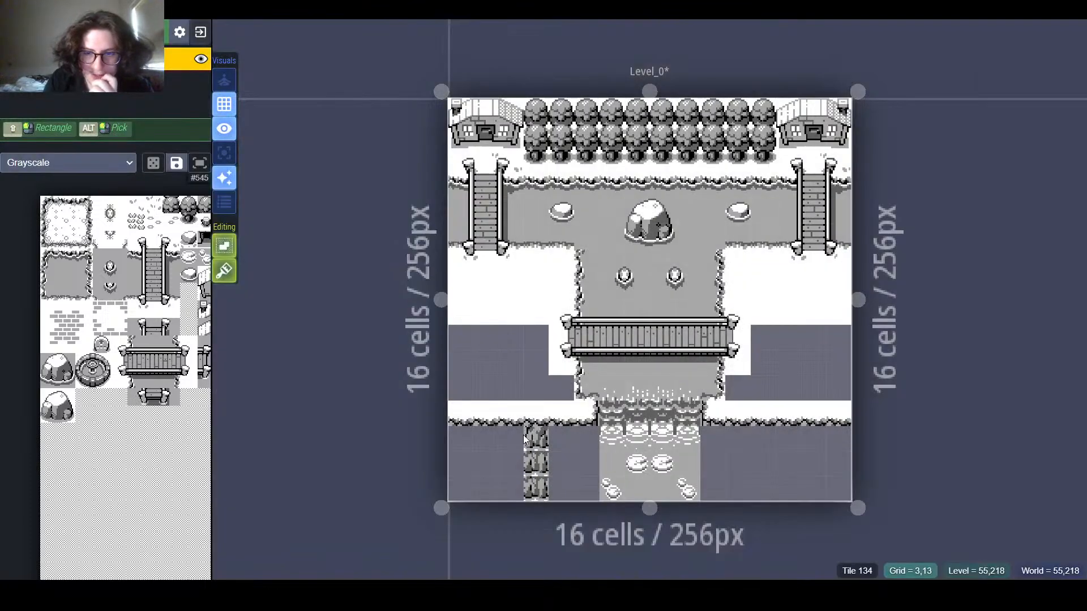
left_click_drag(514, 437, 519, 490)
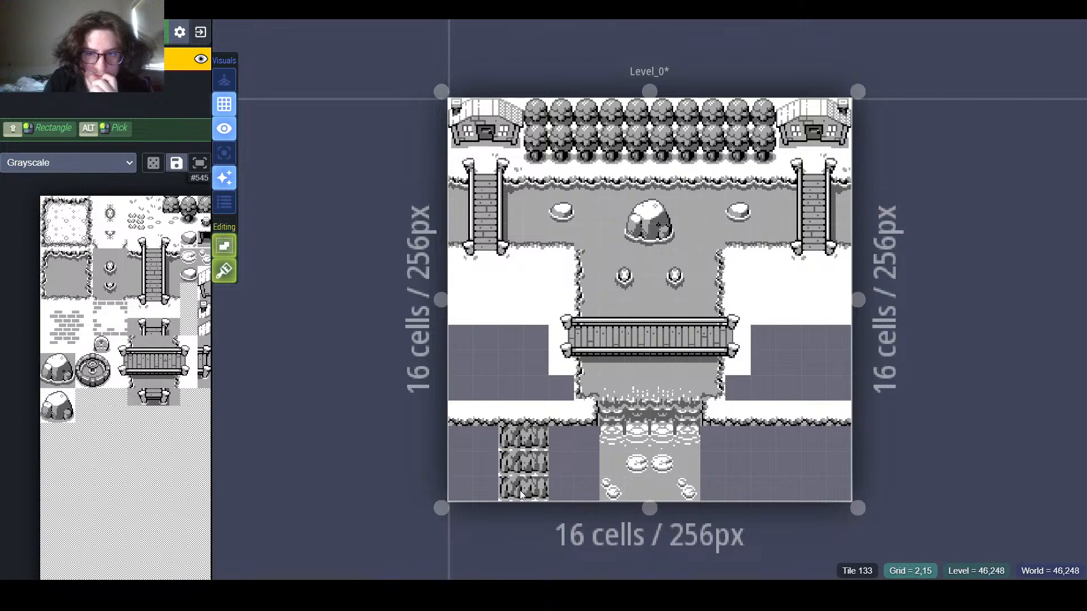
mouse_move(173, 249)
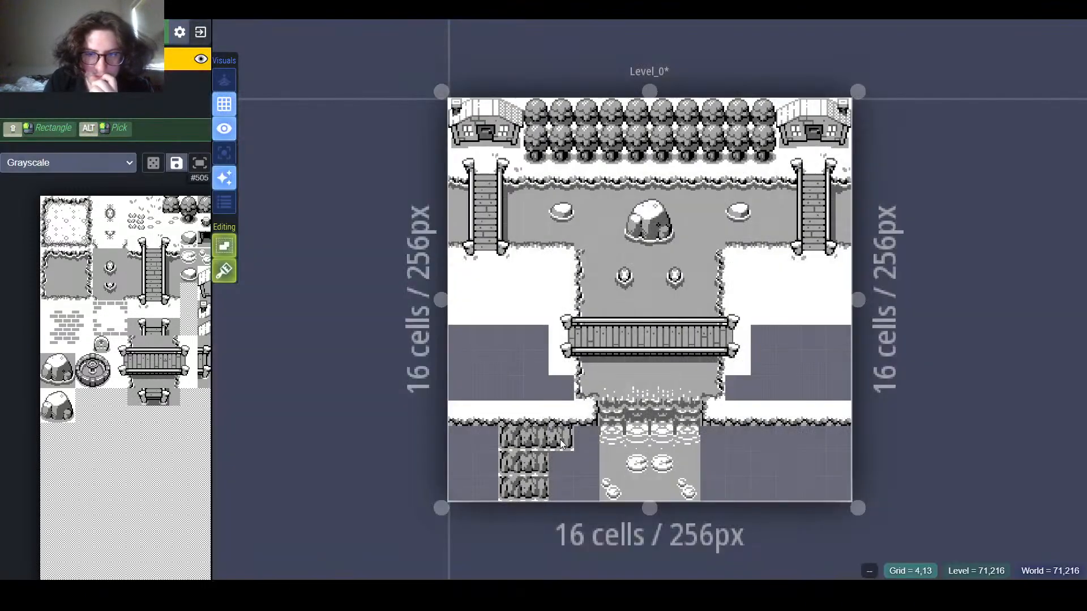
left_click_drag(559, 439, 561, 488)
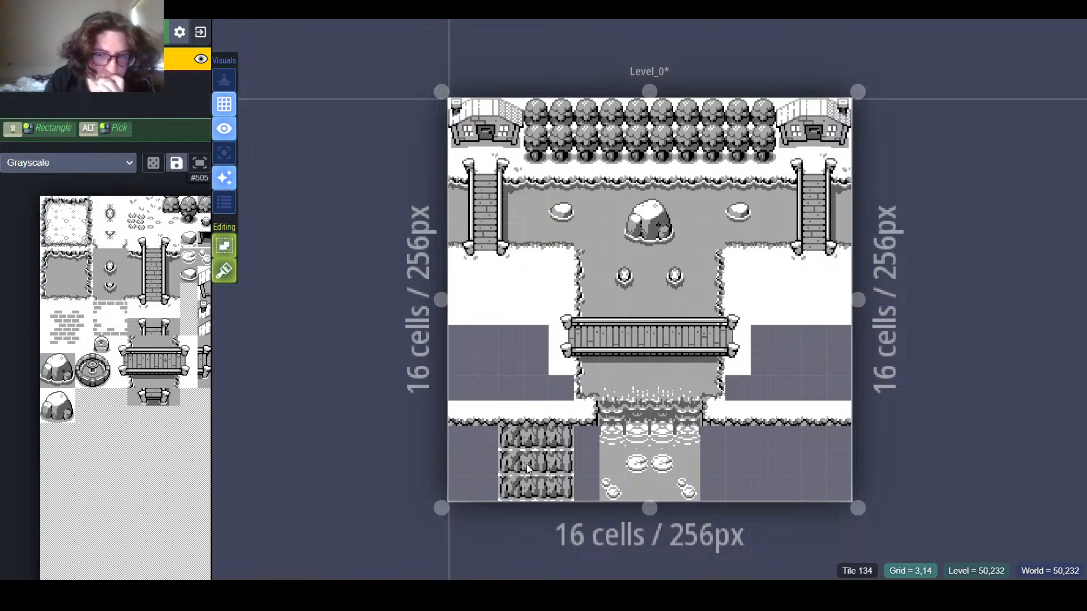
mouse_move(210, 234)
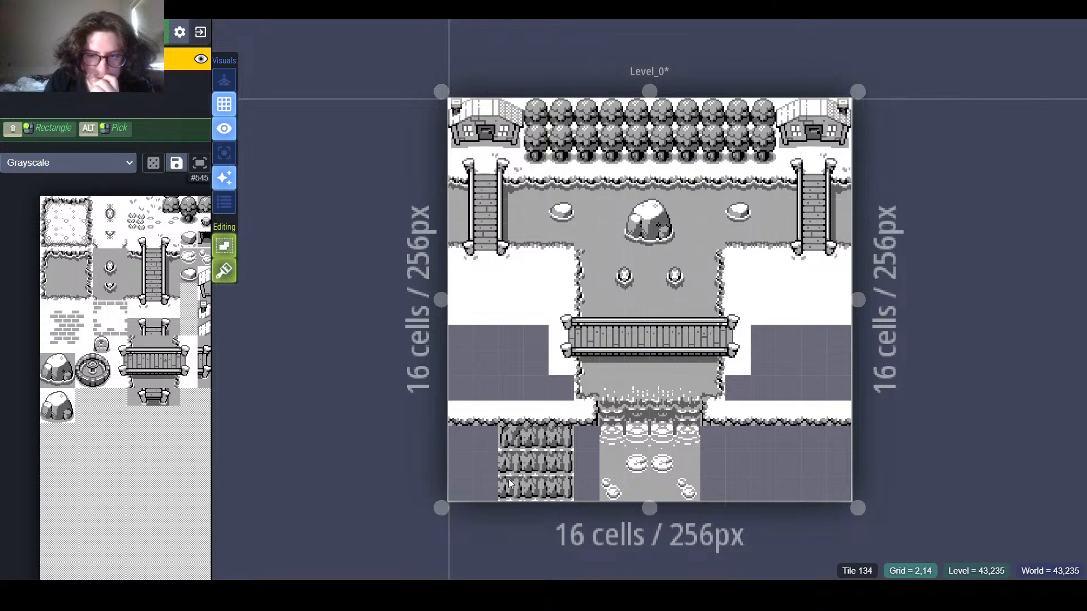
mouse_move(488, 485)
left_mouse_down()
mouse_move(452, 461)
mouse_move(504, 445)
left_mouse_up()
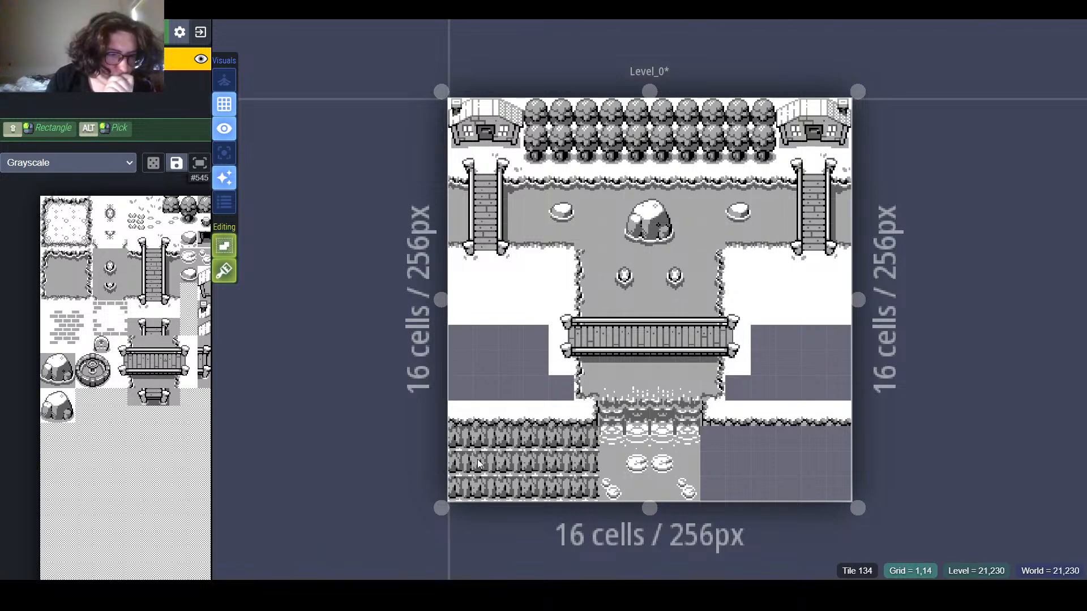
Step: Repaint the cliff wall at grid cells 1,13 to 4,15 with the middle tile of the large rock face
mouse_move(120, 305)
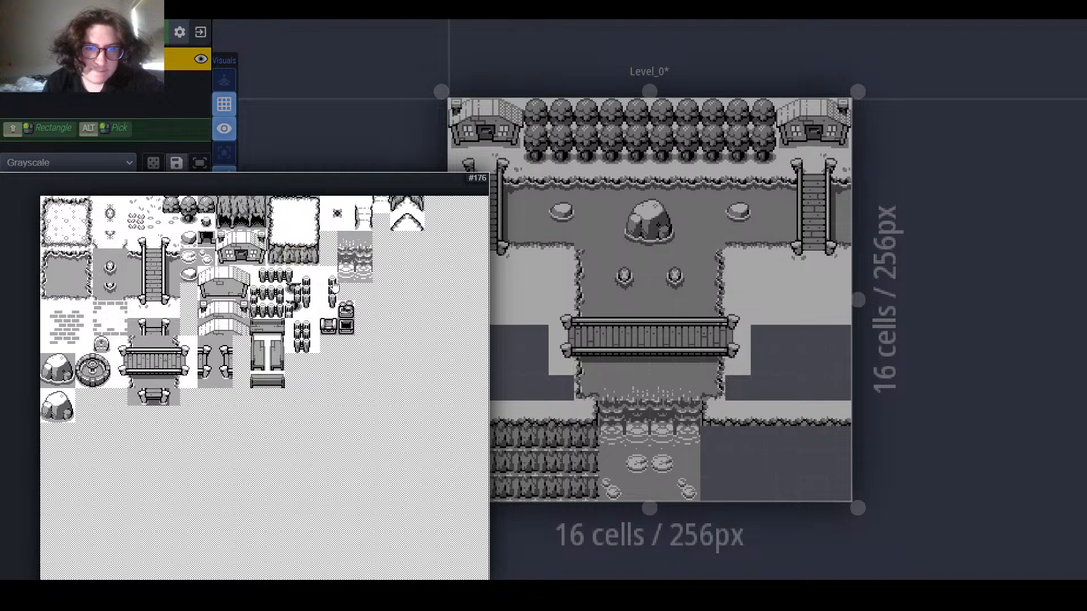
middle_click_drag(333, 299, 312, 321)
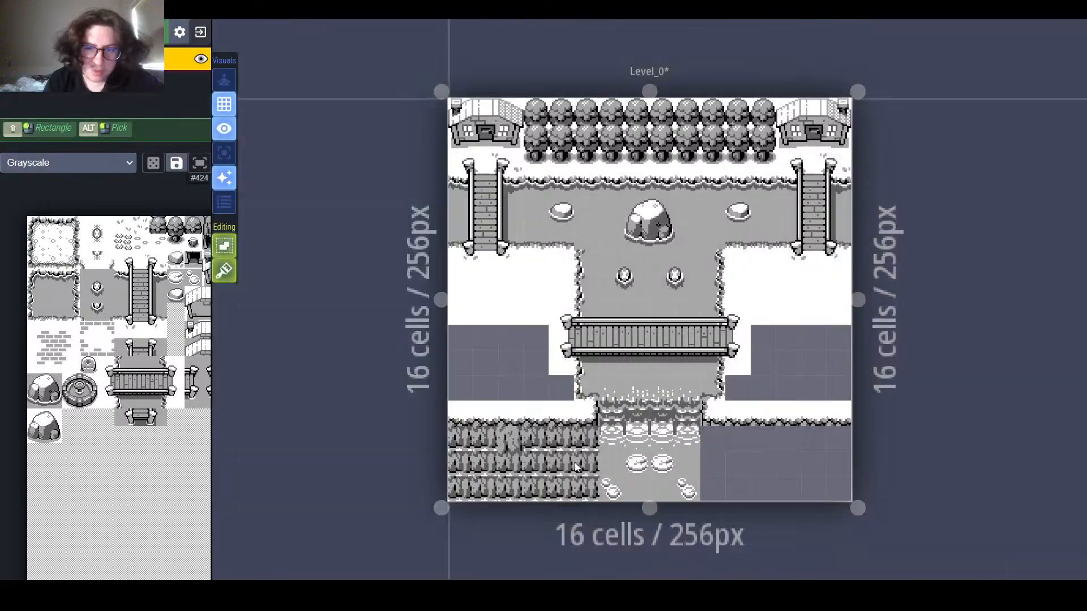
left_click_drag(509, 443, 502, 466)
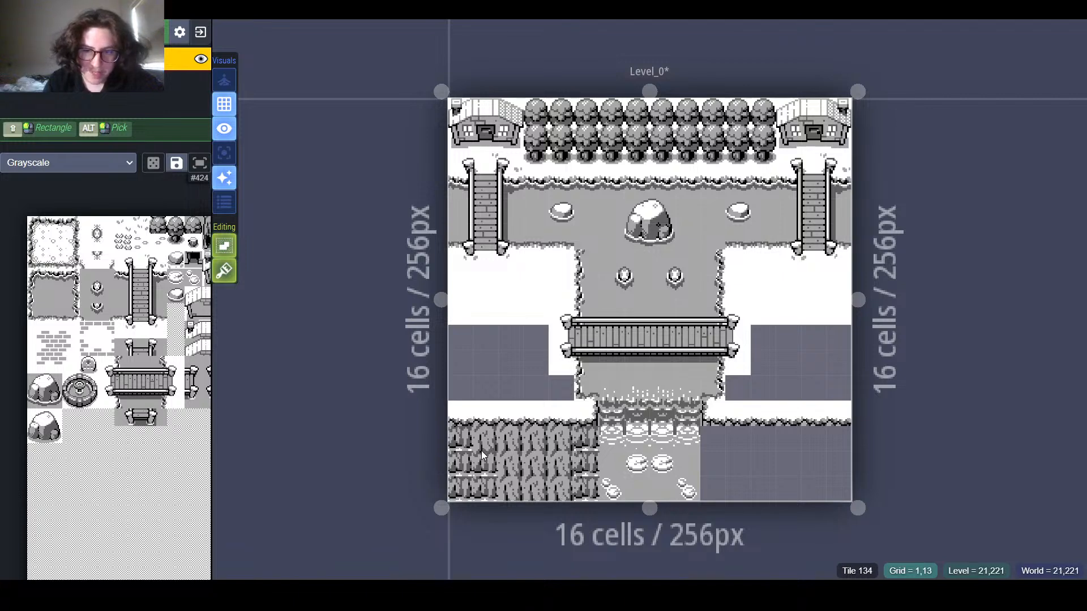
left_click_drag(481, 449, 483, 489)
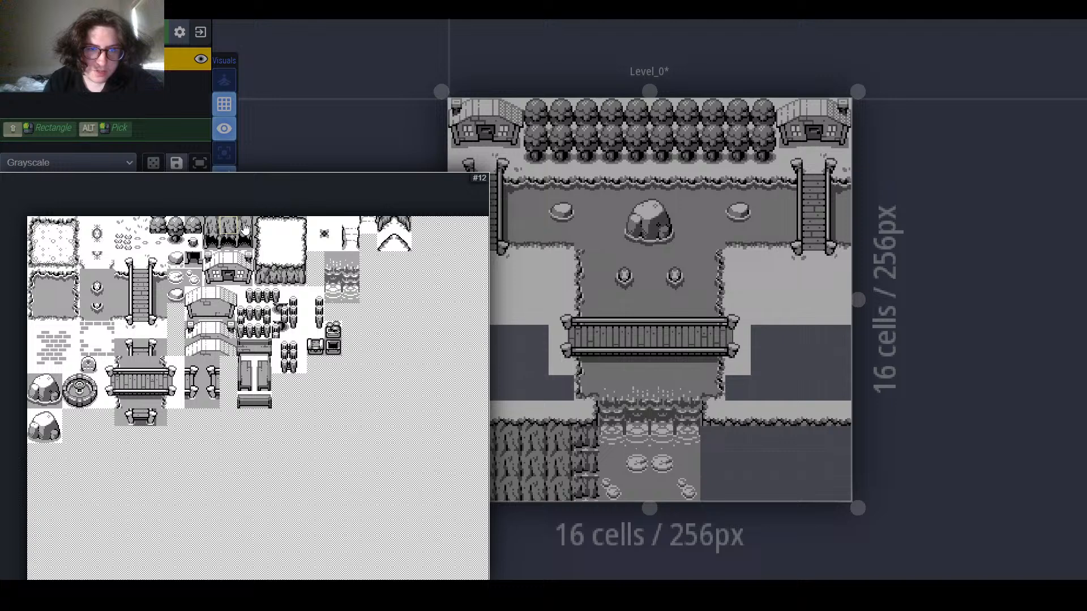
Step: Paint the rock face's right-edge tile down cells 5,13 to 5,15 and its middle tile down cells 0,13 to 0,15
left_click(244, 227)
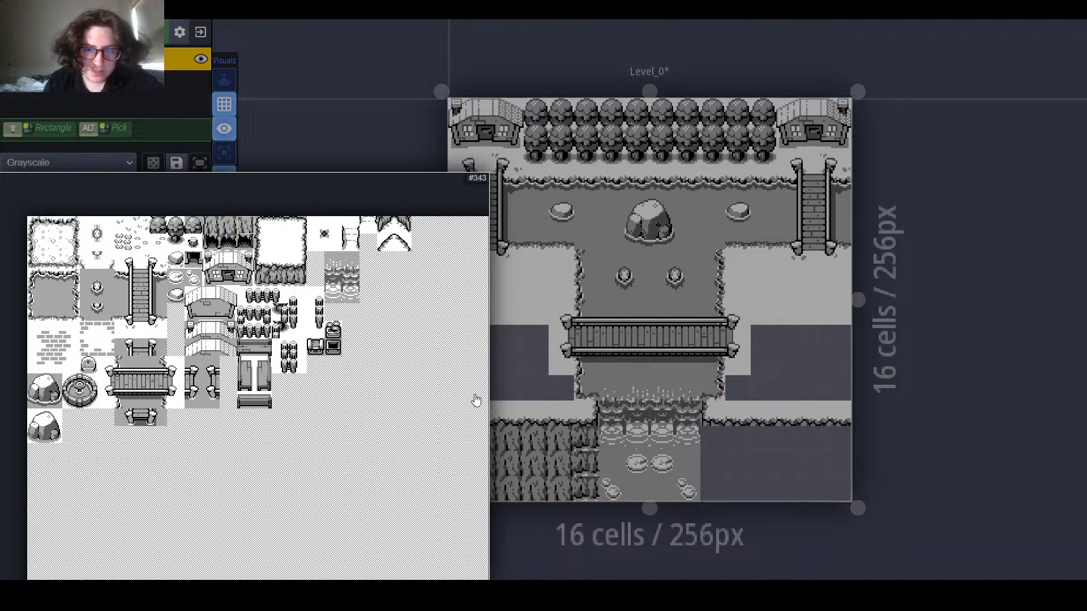
left_click_drag(582, 437, 587, 496)
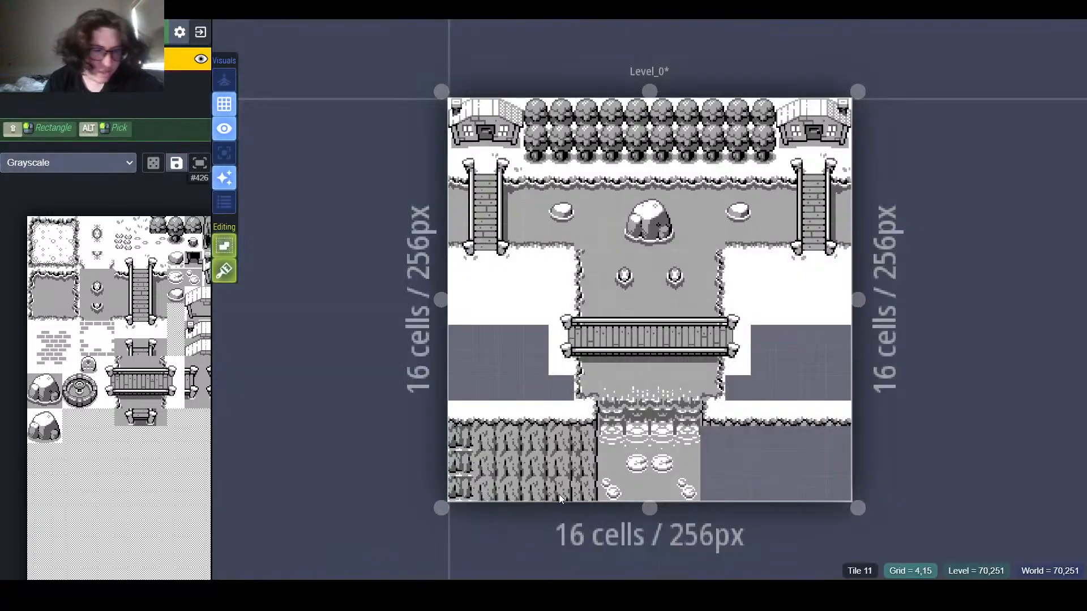
mouse_move(229, 307)
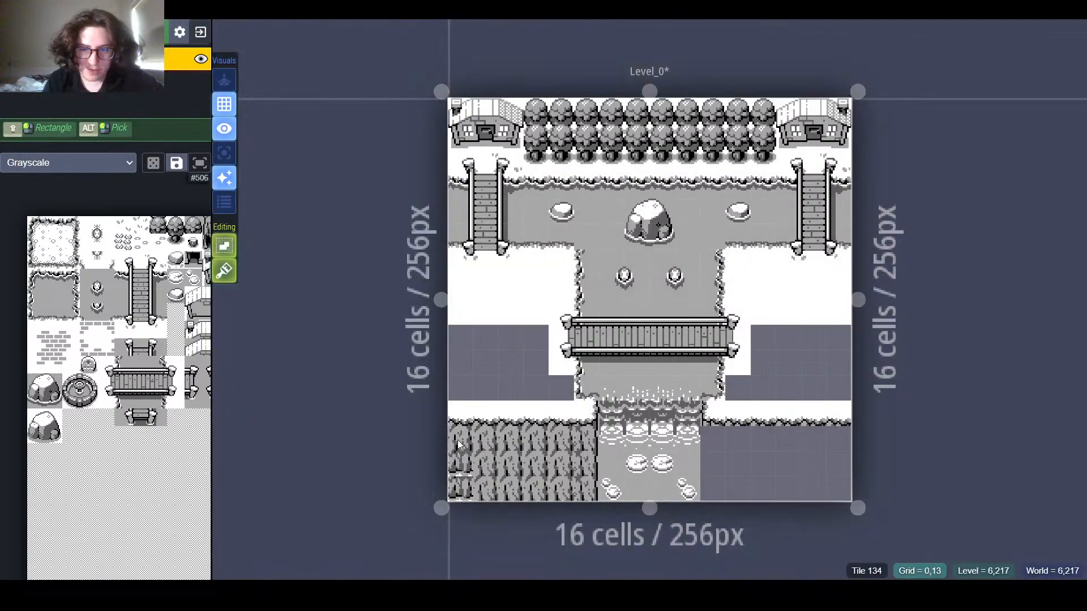
left_click_drag(458, 440, 460, 487)
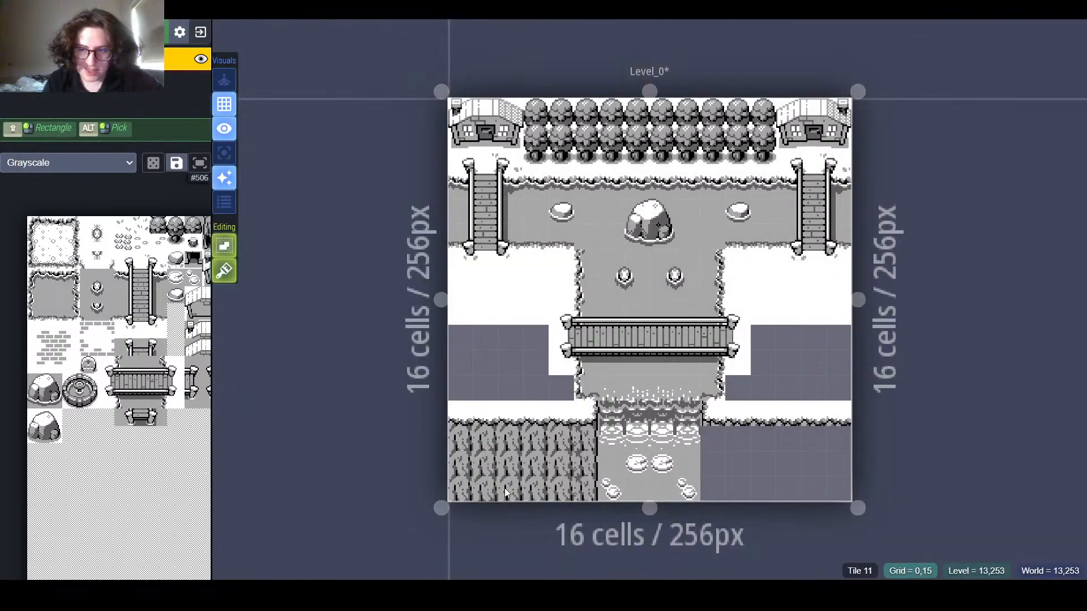
Step: Fill grid cells 11,13 to 15,15 with the middle rock face tile and cells 10,13 to 10,15 with its left-edge tile
mouse_move(845, 445)
left_mouse_down()
mouse_move(834, 484)
mouse_move(804, 481)
left_mouse_up()
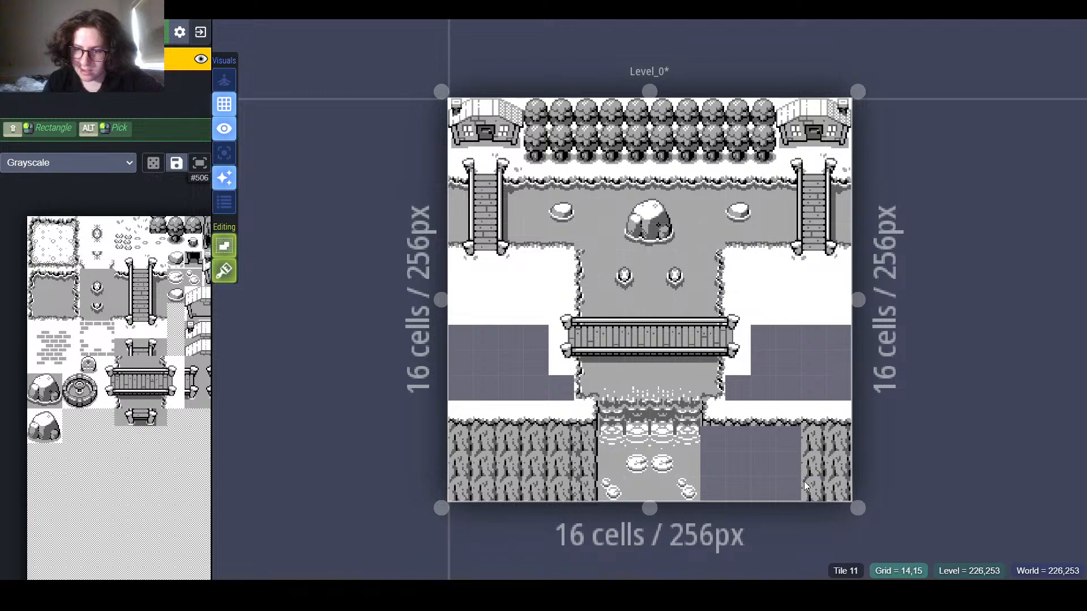
mouse_move(779, 447)
left_mouse_down()
mouse_move(747, 451)
mouse_move(768, 478)
left_mouse_up()
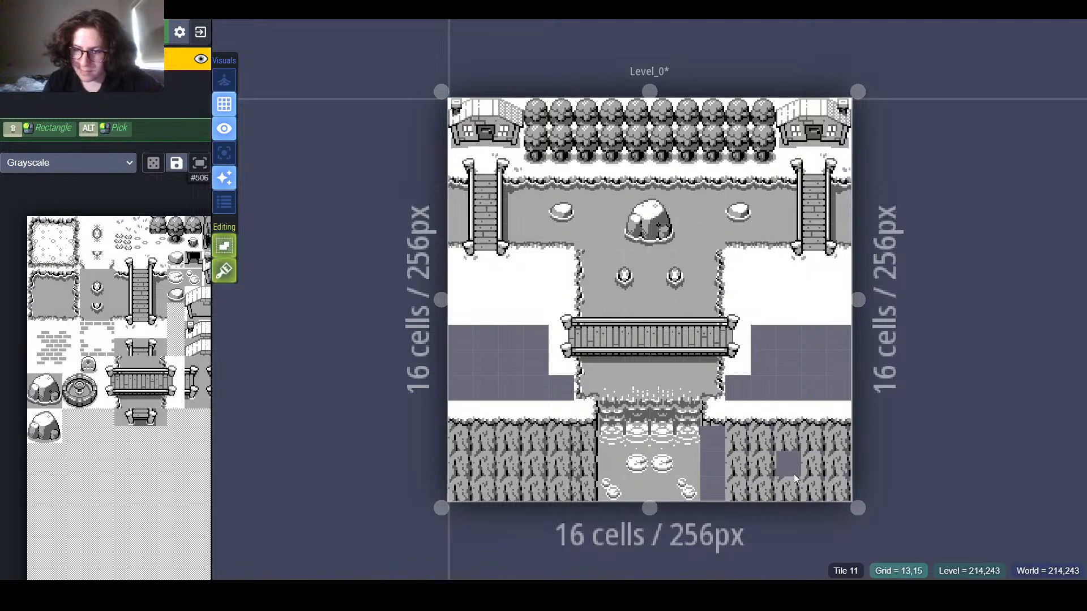
left_click(793, 474)
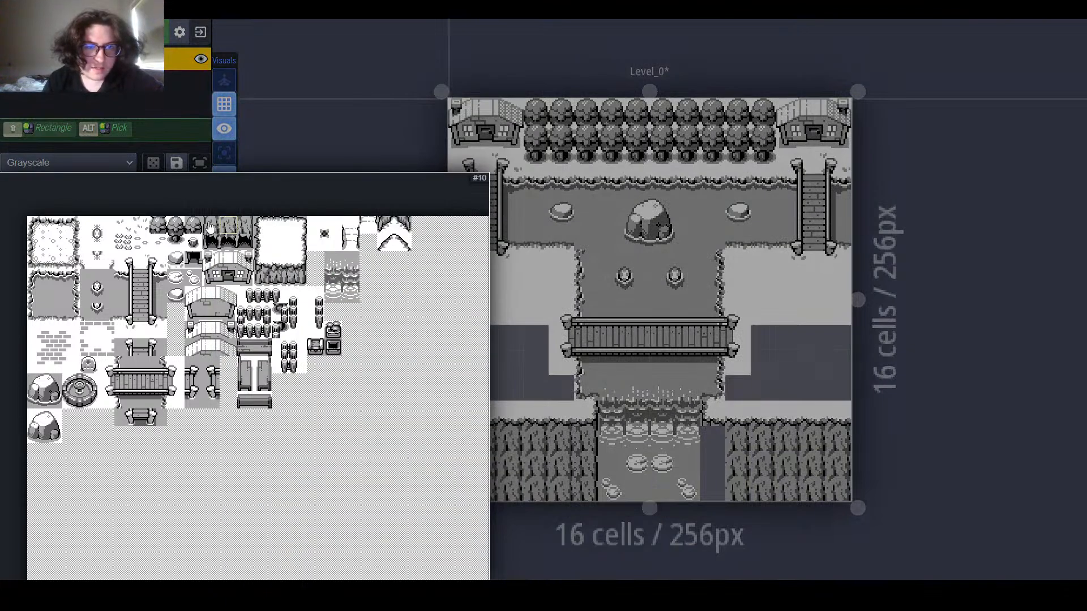
left_click(211, 227)
left_click_drag(710, 436, 712, 511)
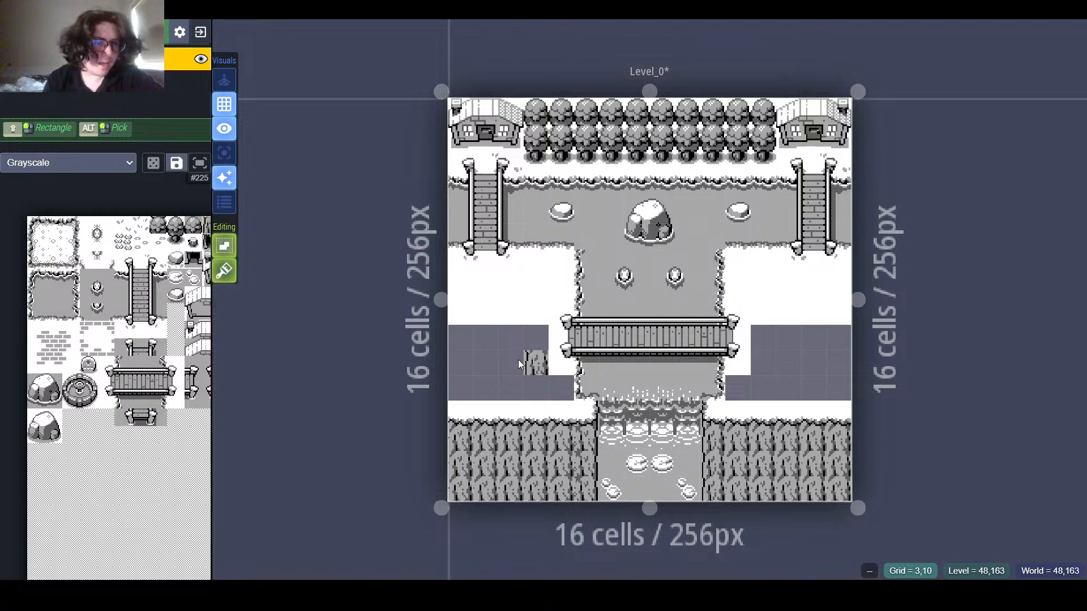
left_click(511, 261)
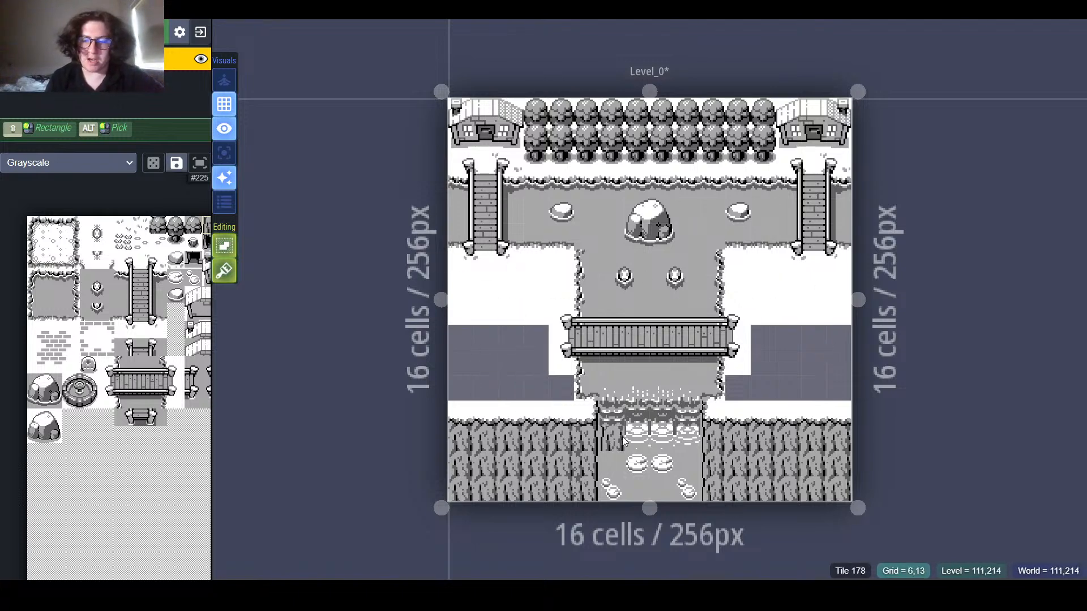
mouse_move(184, 335)
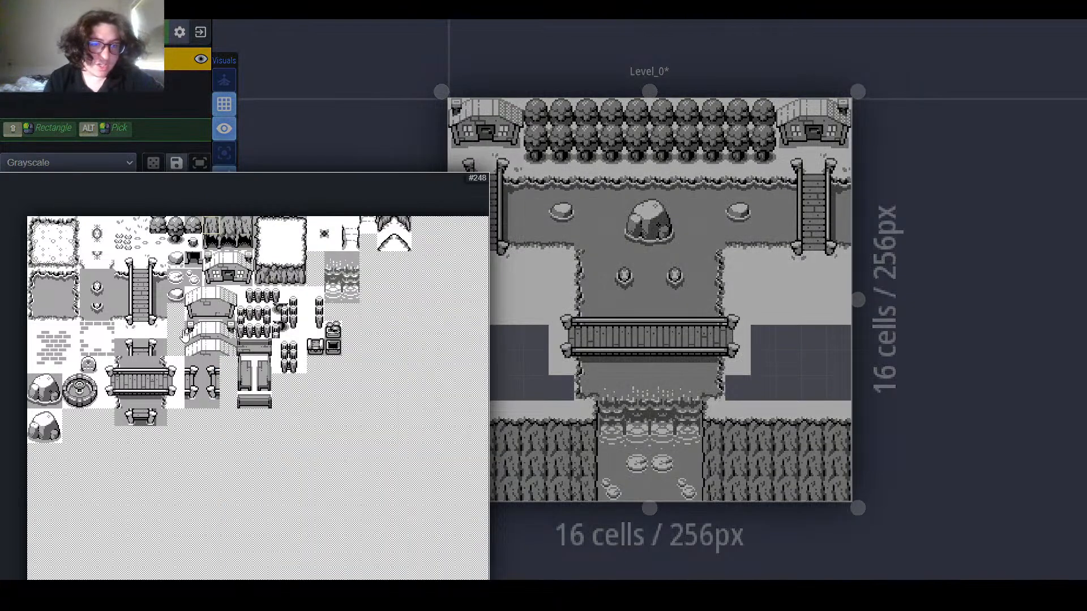
Step: Place gravestone tiles at grid cells 3,6 and 4,6 and at 11,6 and 12,6 on the lower white ground
left_click(88, 367)
left_click(532, 264)
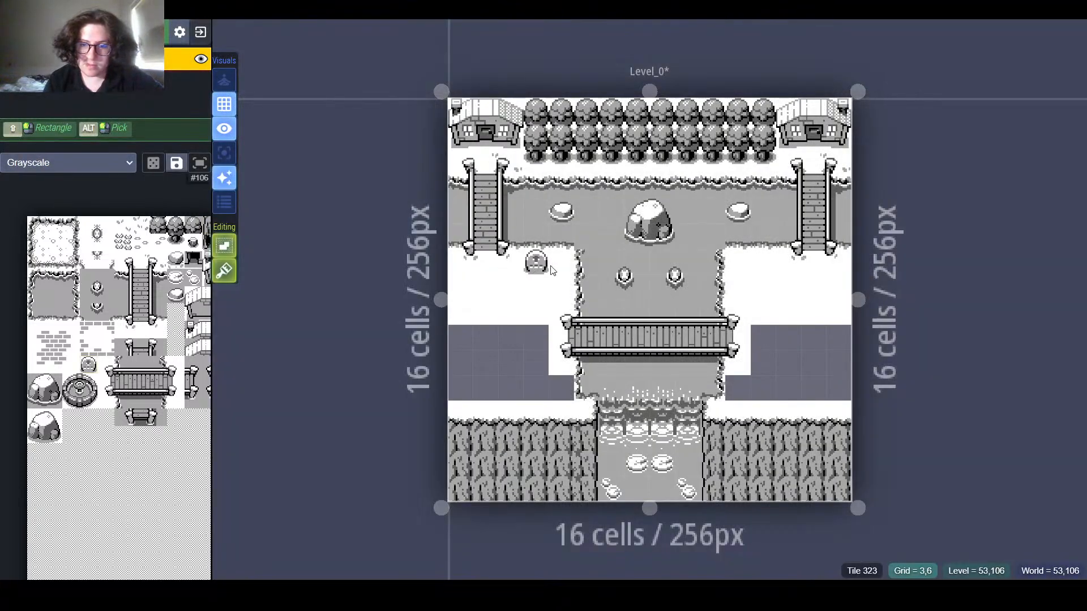
left_click(586, 265)
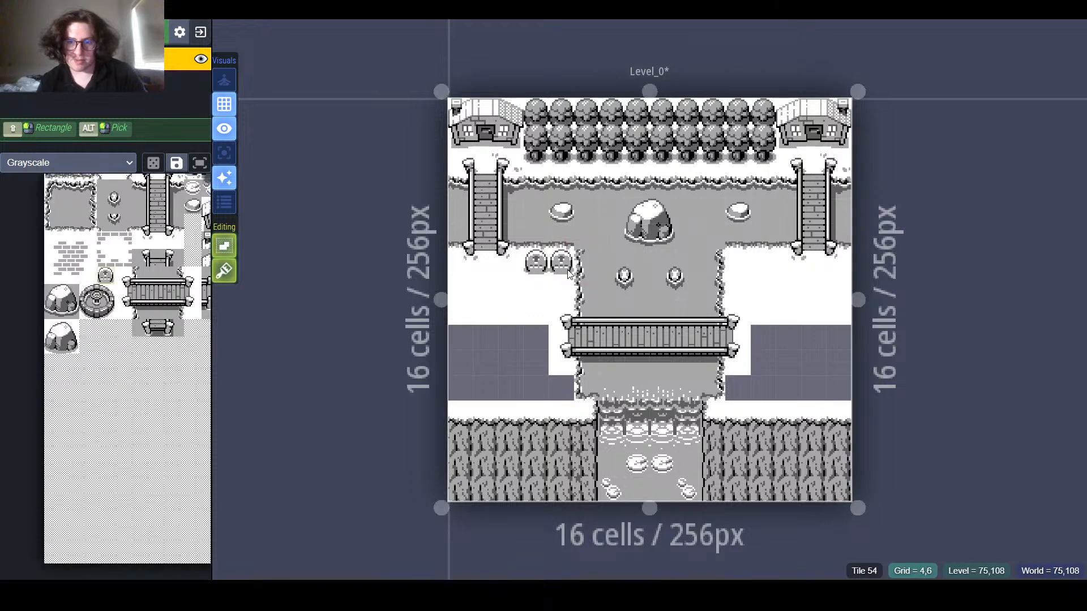
left_click(738, 265)
left_click(764, 259)
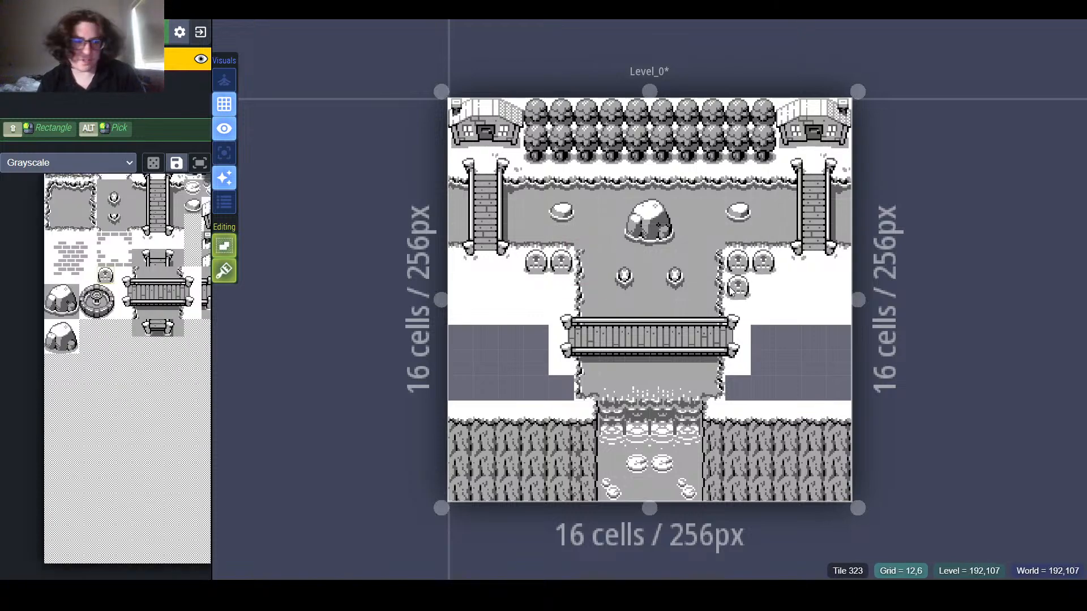
Step: Paint the small plant patch tile #45 under the gravestones at grid cells 3,7, 4,7, 11,7 and 12,7
mouse_move(267, 249)
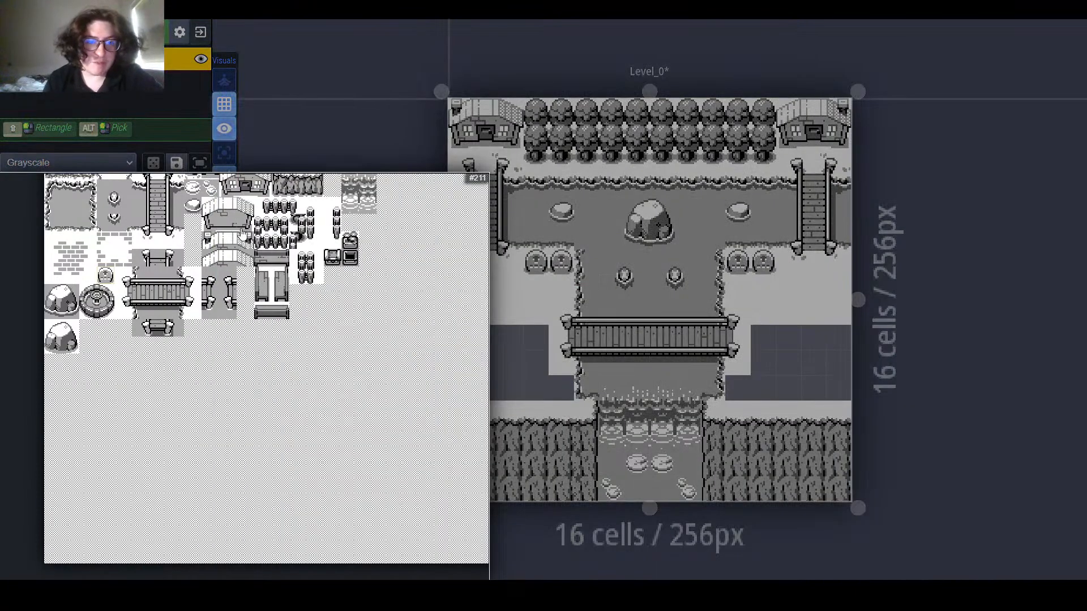
scroll(243, 252, "up", 3)
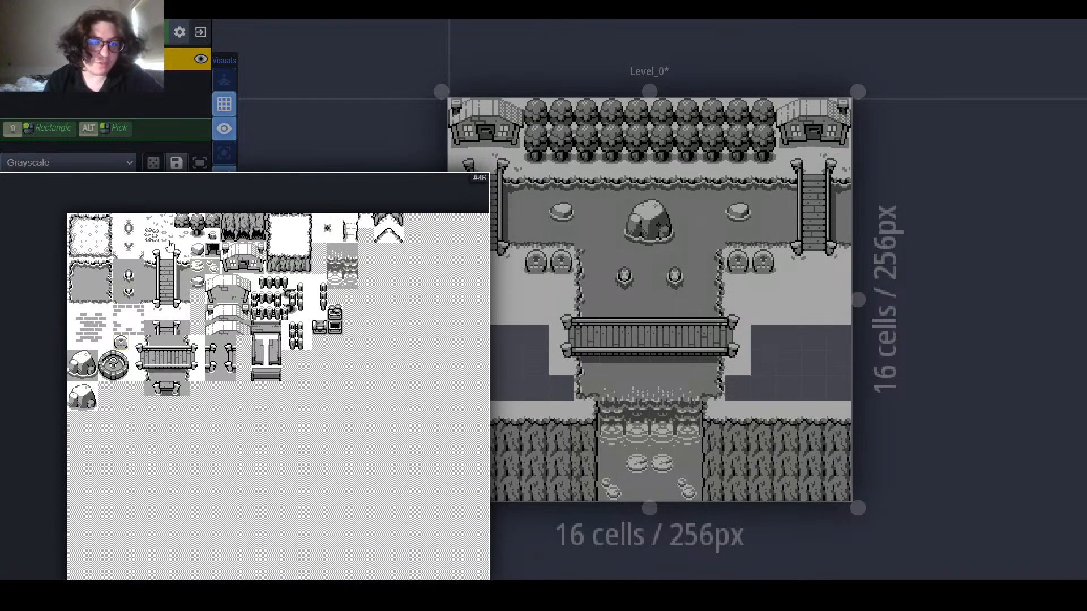
left_click(154, 238)
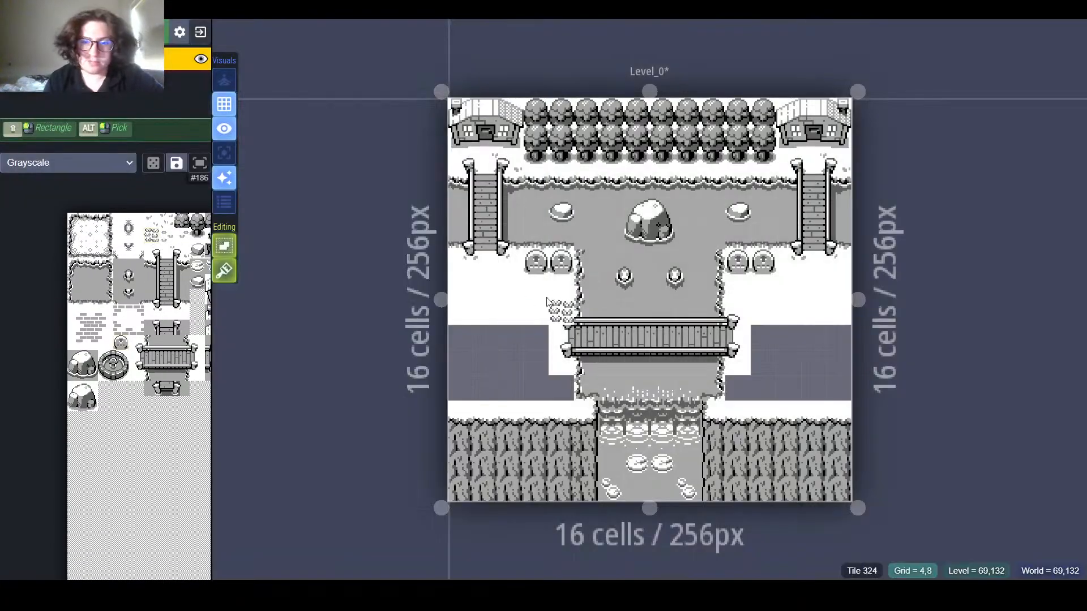
left_click(536, 289)
left_click(739, 286)
left_click(763, 285)
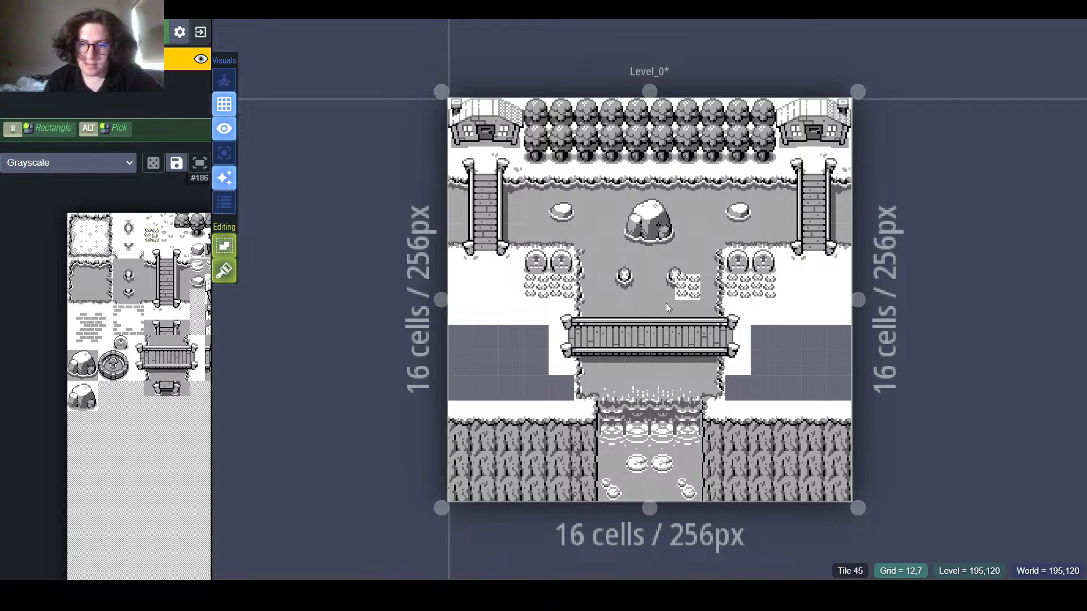
Step: Place the crate tile at grid cells 15,10 and 15,11 and at cells 0,10 and 0,11 on the map's outer edges
mouse_move(141, 259)
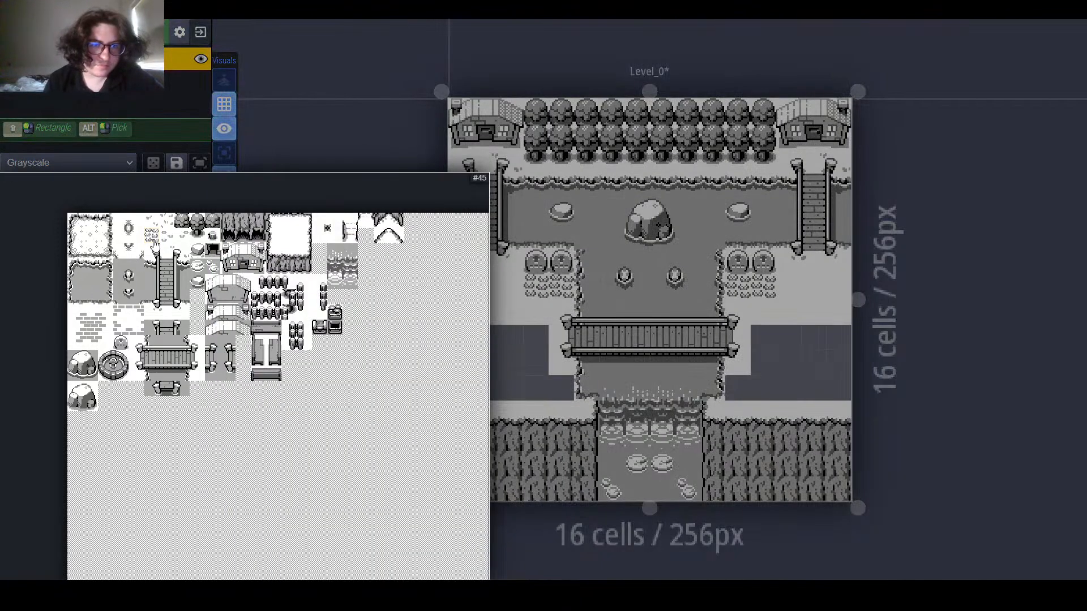
scroll(154, 243, "up", 2)
middle_click_drag(155, 244, 126, 233)
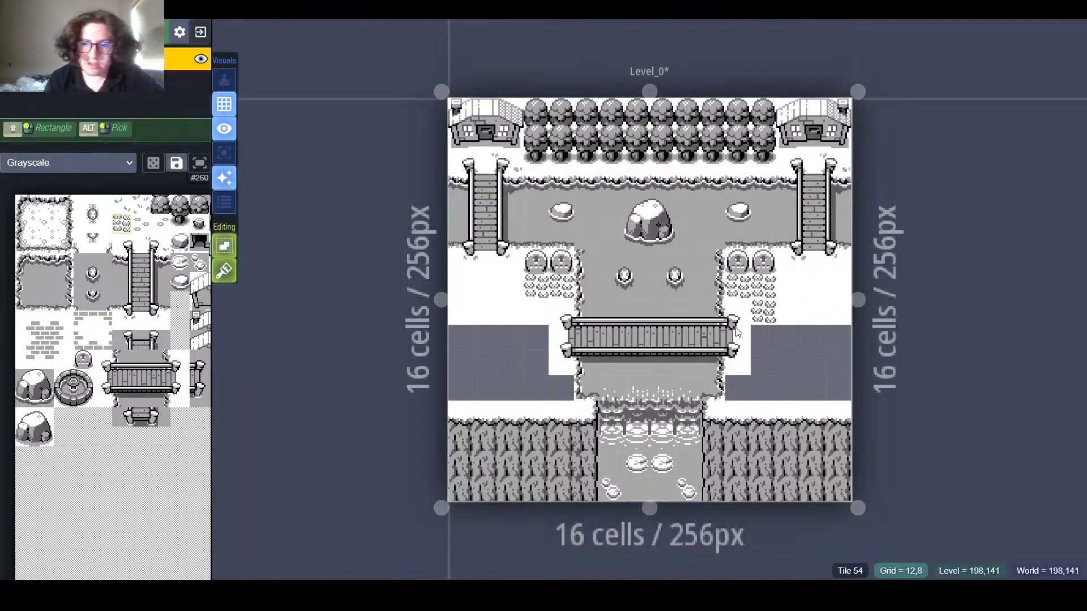
mouse_move(157, 395)
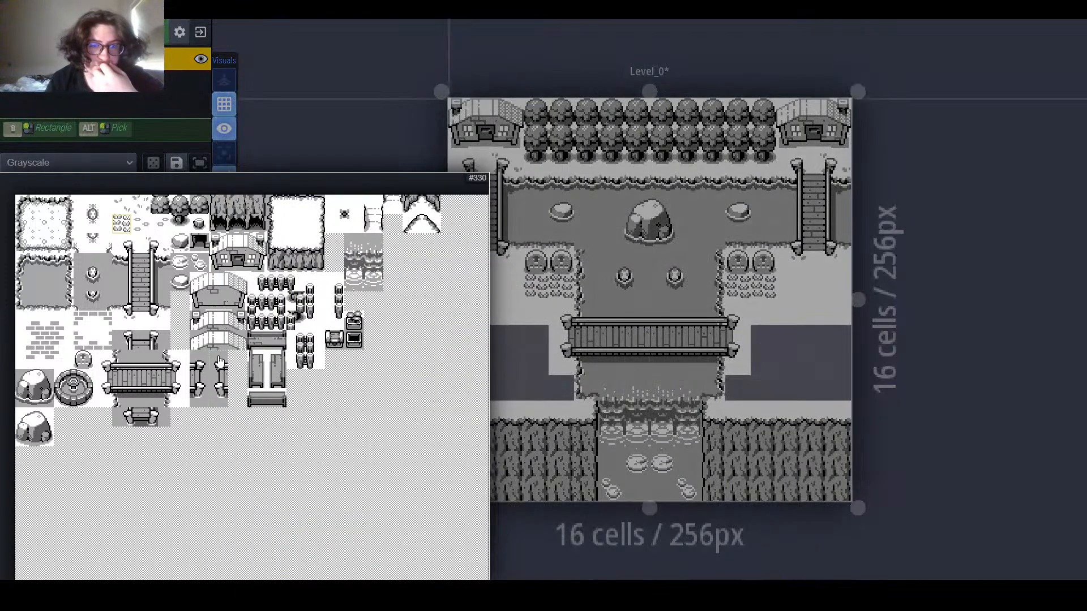
left_click(351, 326)
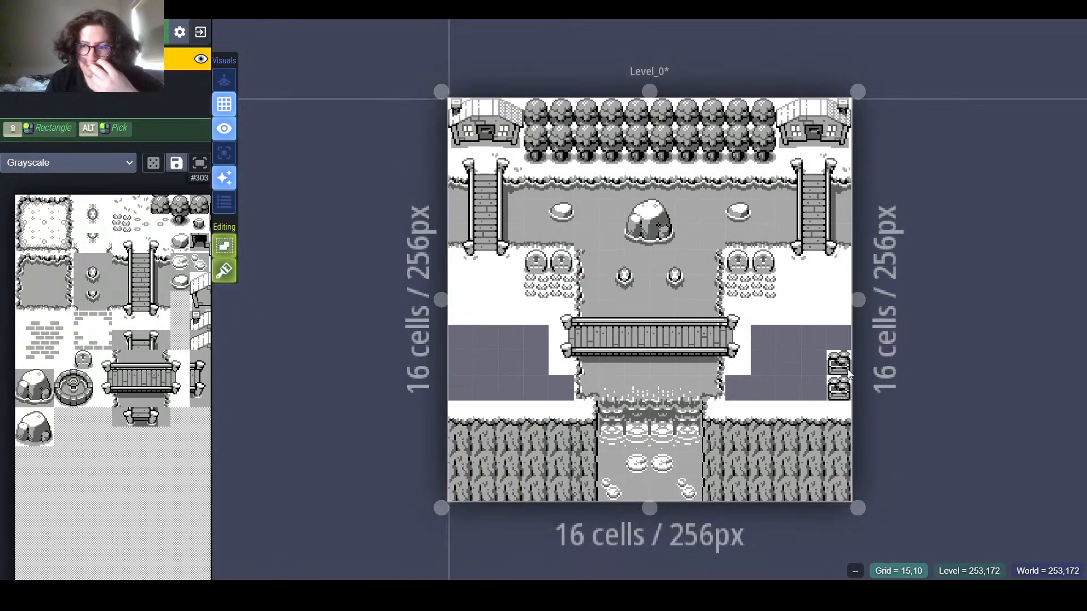
left_click_drag(467, 385, 463, 358)
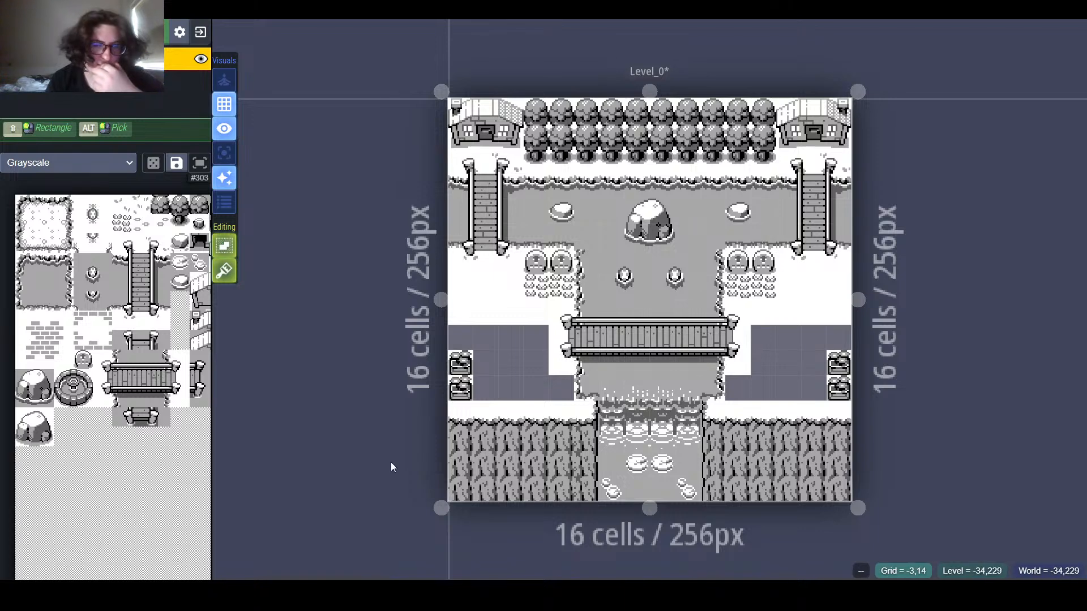
Step: Fill the empty cells in rows 9 to 11 on both sides of the bridge with the plain white ground tile
mouse_move(109, 293)
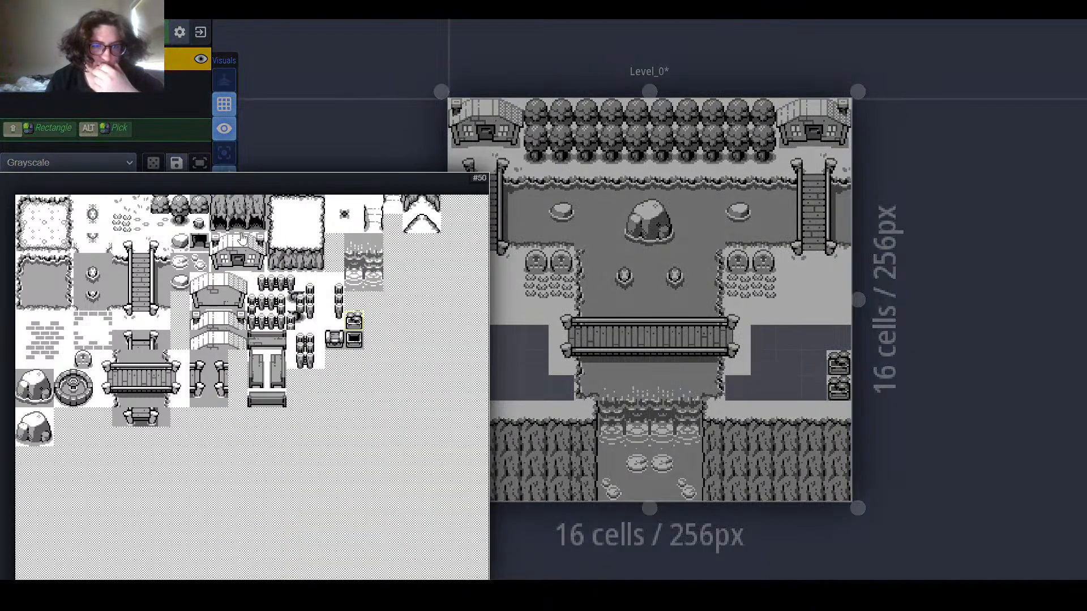
left_click(302, 235)
mouse_move(563, 389)
left_mouse_down()
mouse_move(510, 388)
mouse_move(477, 351)
mouse_move(513, 347)
mouse_move(531, 364)
left_mouse_up()
mouse_move(764, 390)
left_mouse_down()
mouse_move(745, 386)
mouse_move(783, 389)
mouse_move(791, 340)
mouse_move(771, 364)
mouse_move(824, 332)
left_mouse_up()
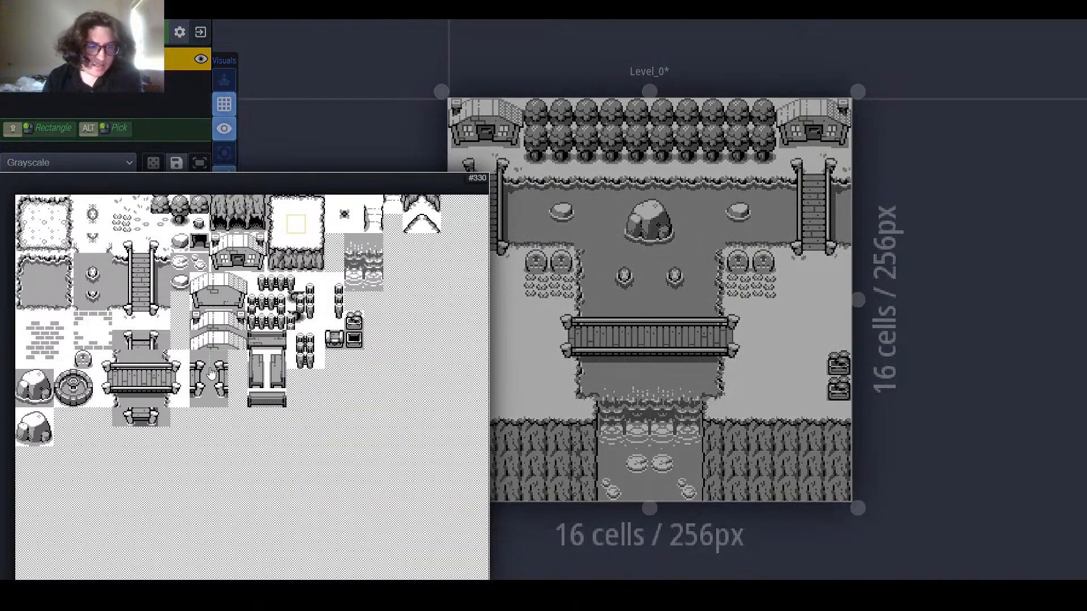
Step: Place the two-tile wooden bench at grid cells 2,11 to 3,11 and at 12,11 to 13,11
left_click(257, 345)
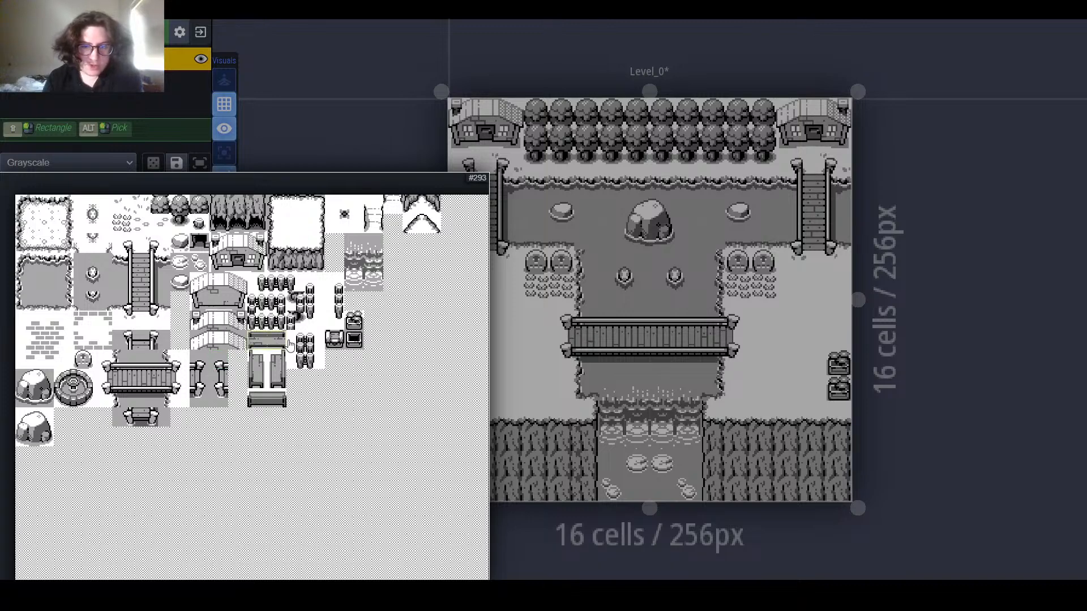
left_click(515, 387)
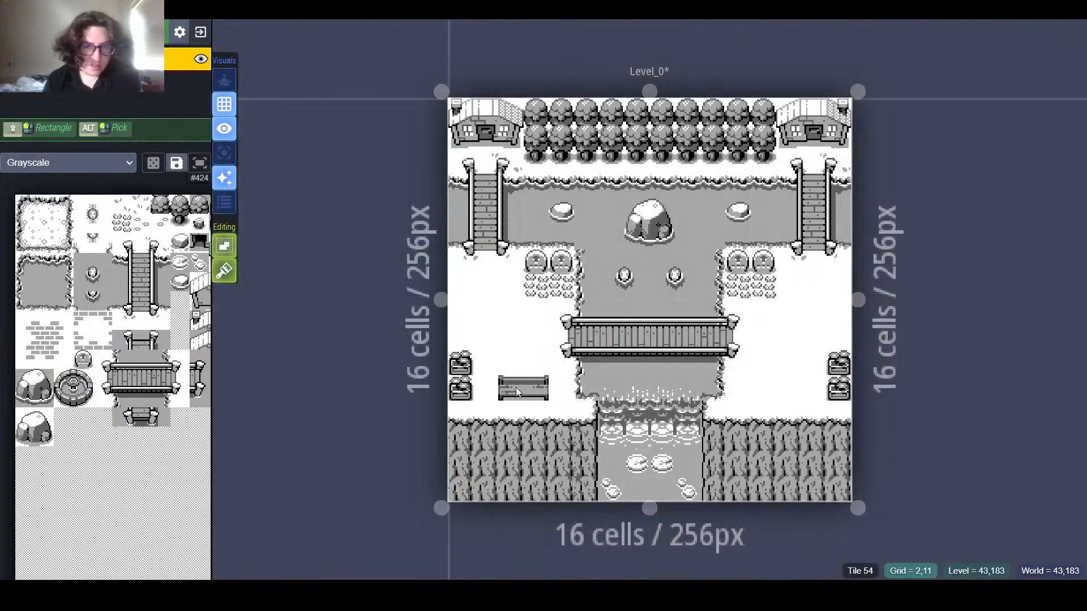
left_click(767, 386)
Step: Paint the sparse grass tuft tile down the map's outer columns 0 and 15 across rows 7 to 9
mouse_move(164, 494)
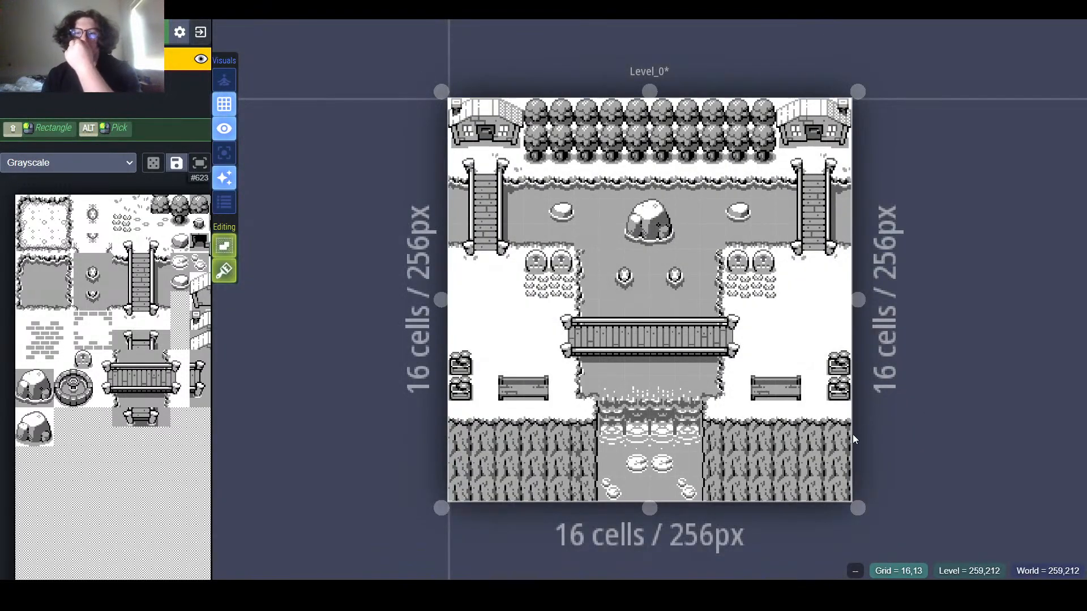
mouse_move(200, 387)
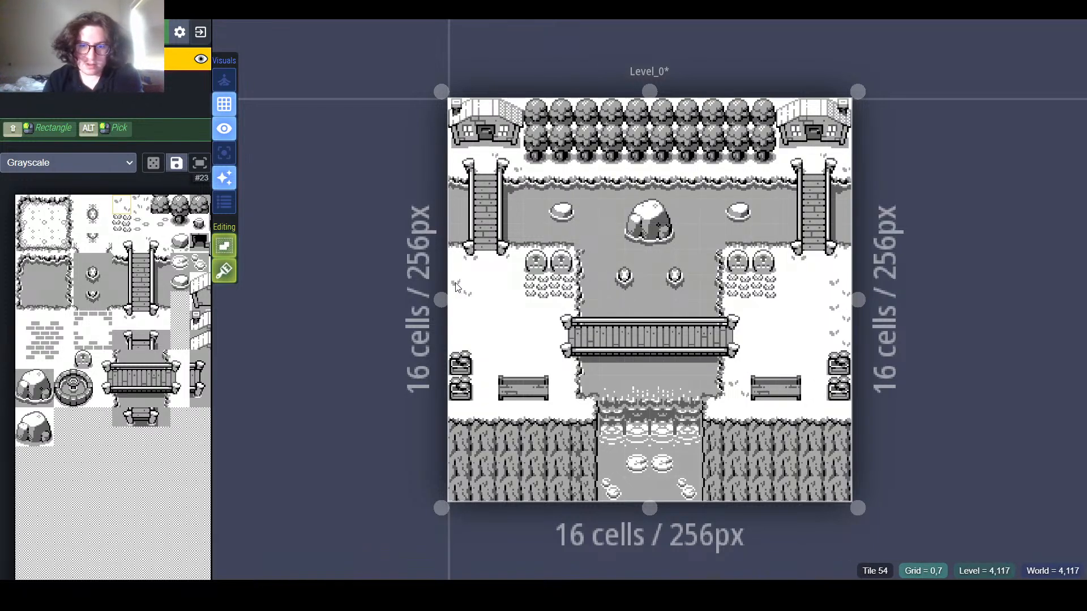
left_click_drag(456, 283, 465, 342)
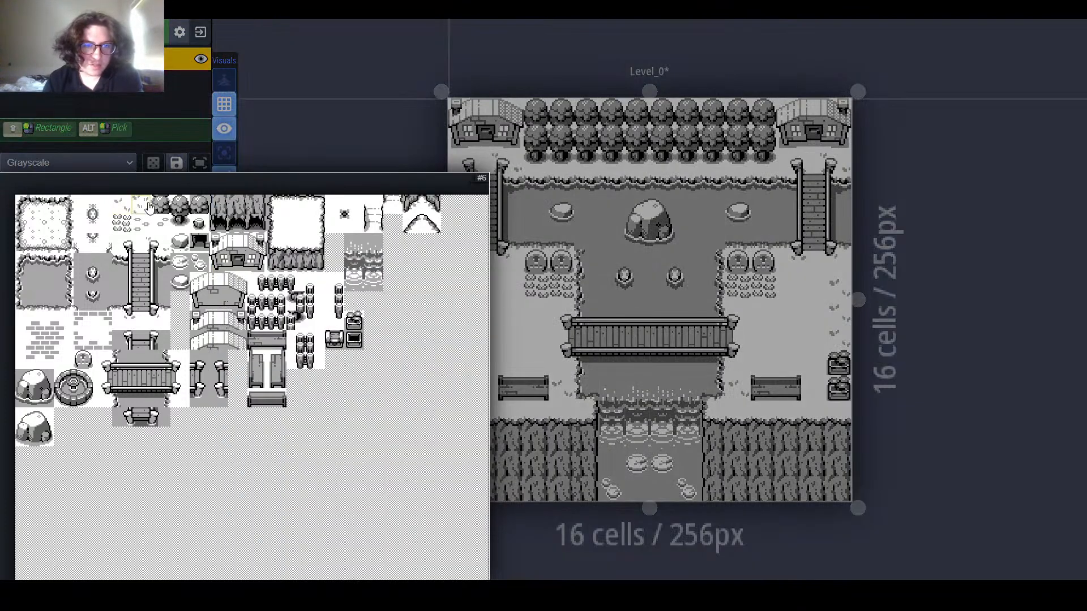
Step: Scatter grass tuft tile #6 over the open white ground between the outer columns and the bridge on both sides
left_click(148, 207)
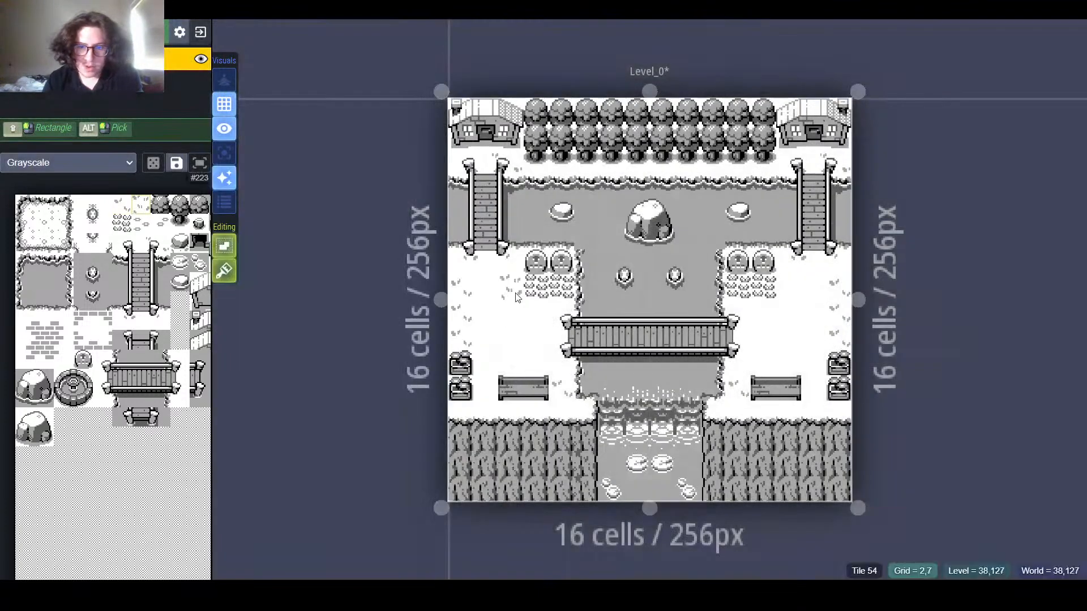
mouse_move(492, 289)
left_mouse_down()
mouse_move(486, 386)
mouse_move(505, 357)
mouse_move(535, 354)
mouse_move(516, 323)
left_mouse_up()
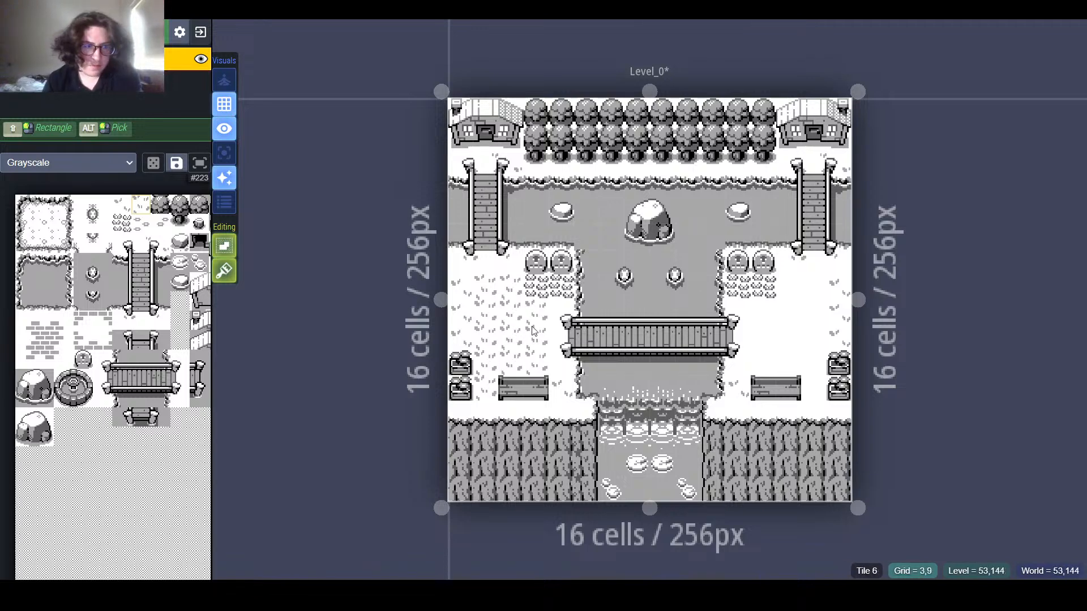
left_click(792, 299)
mouse_move(792, 300)
left_mouse_down()
mouse_move(813, 321)
mouse_move(800, 359)
left_mouse_up()
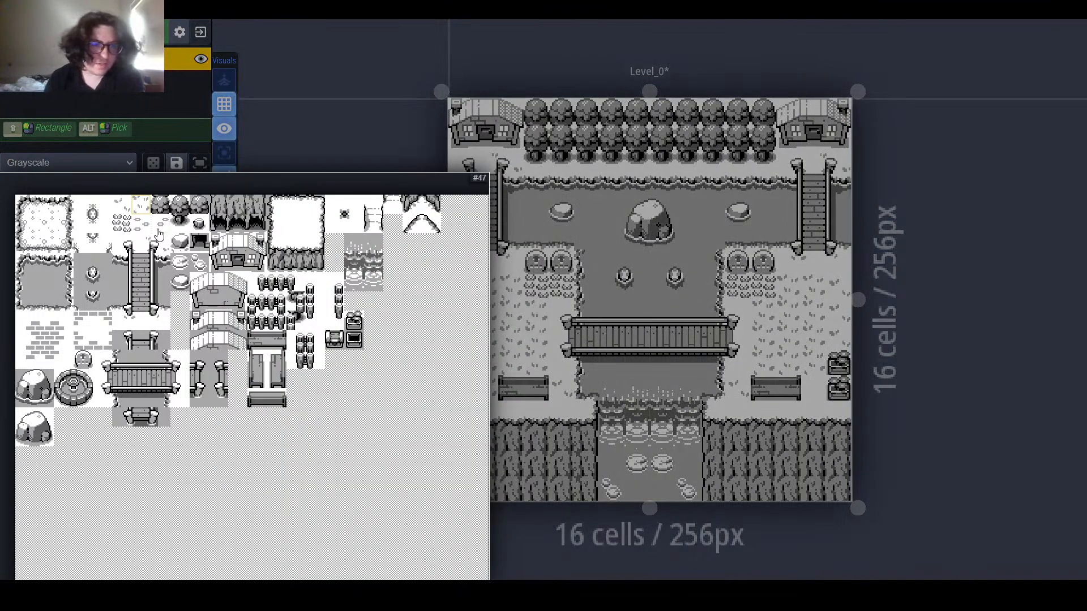
left_click(127, 209)
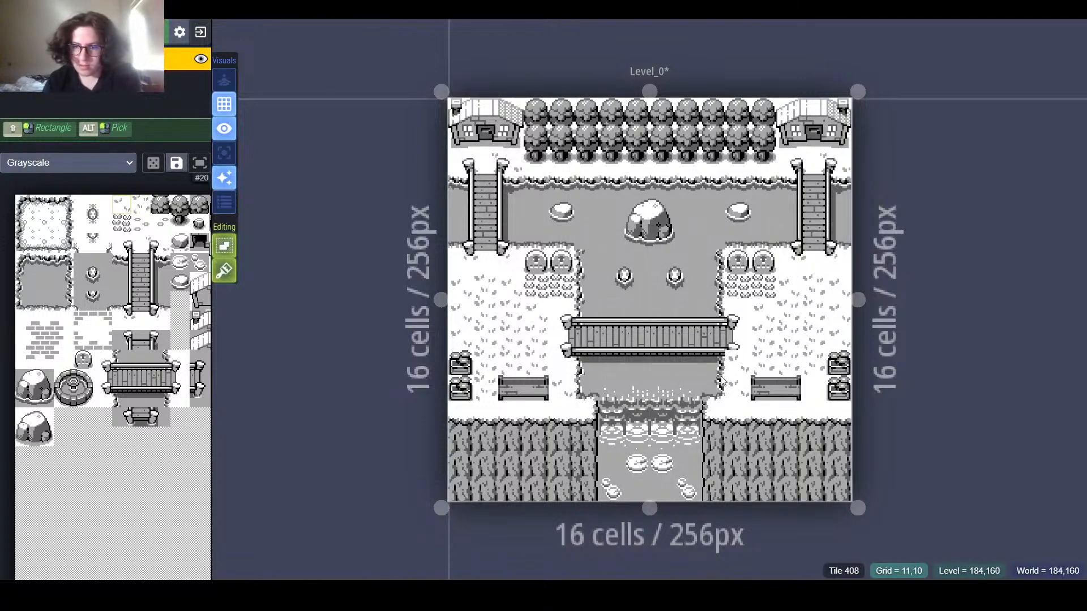
Step: Paint pebble tiles beside the crates at grid cells 1,10 to 1,11 and 14,10 to 14,11, using tile #46
mouse_move(176, 573)
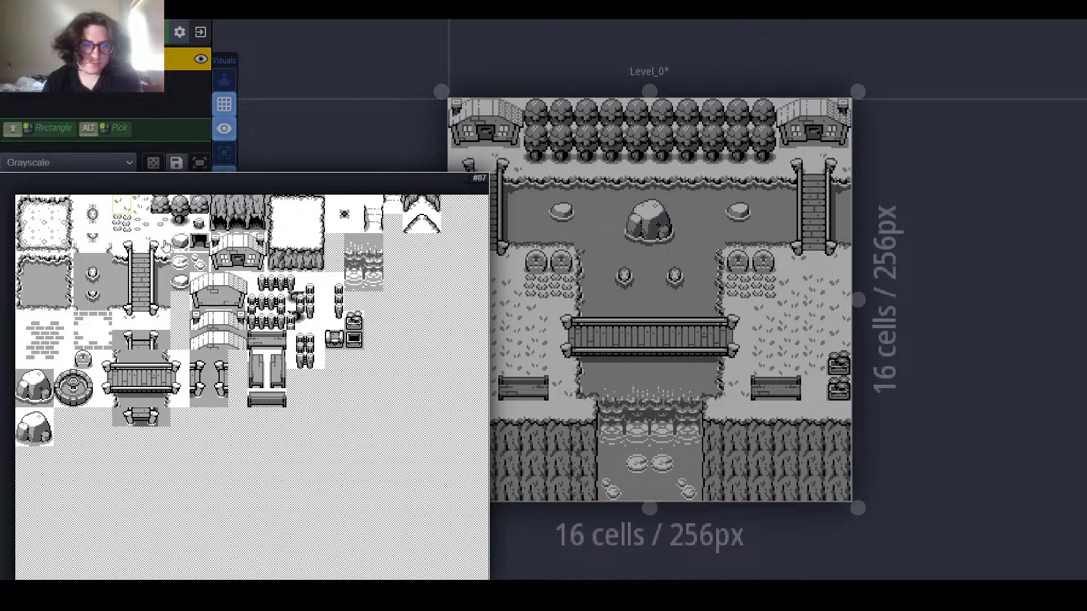
left_click(160, 225)
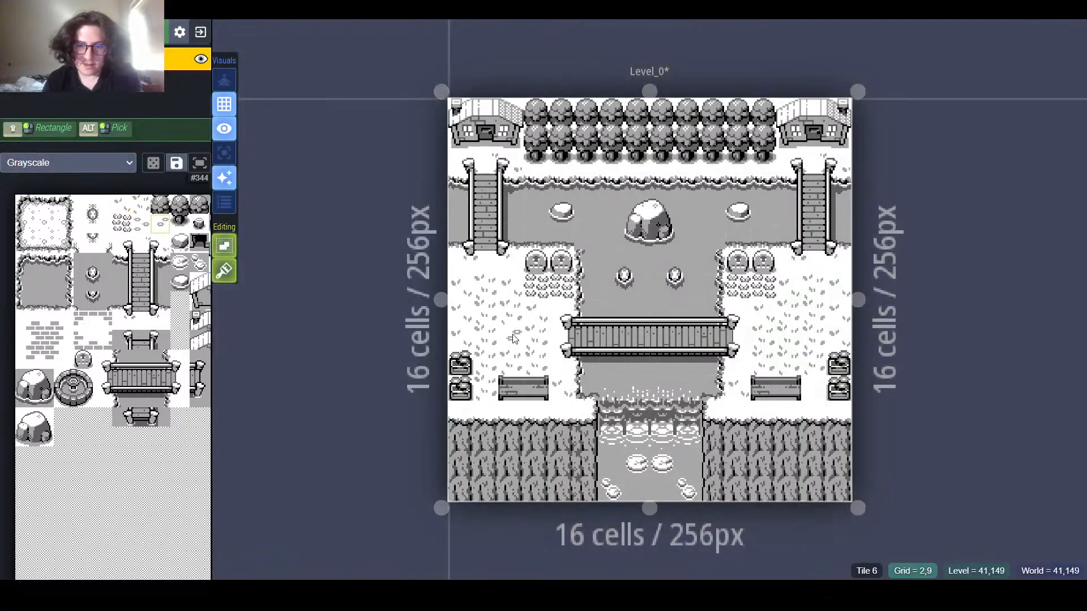
left_click(485, 393)
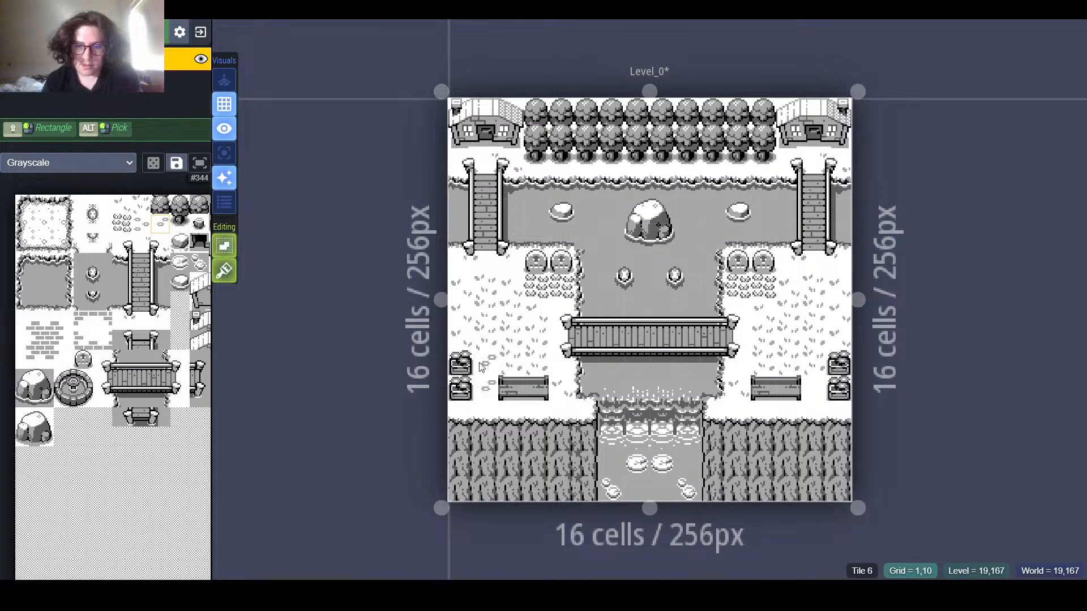
left_click(480, 363)
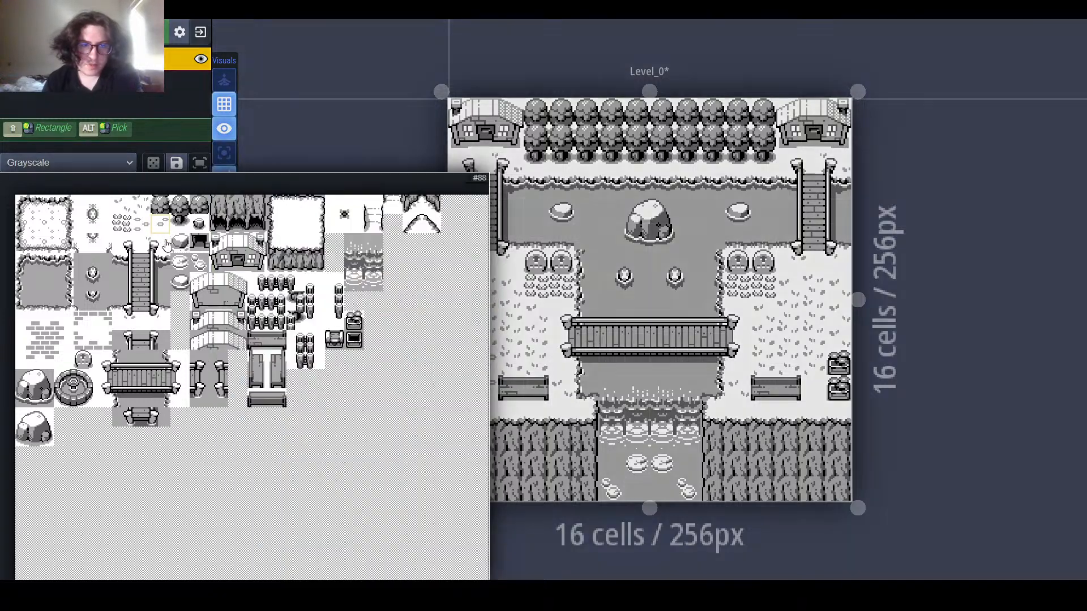
left_click(141, 226)
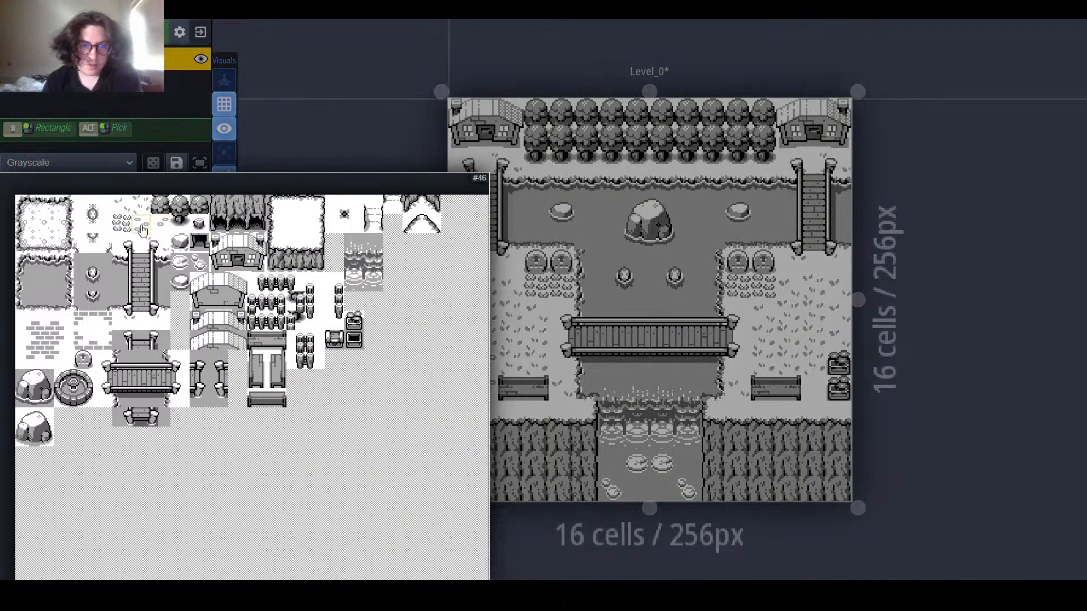
left_click(483, 363)
left_click(487, 386)
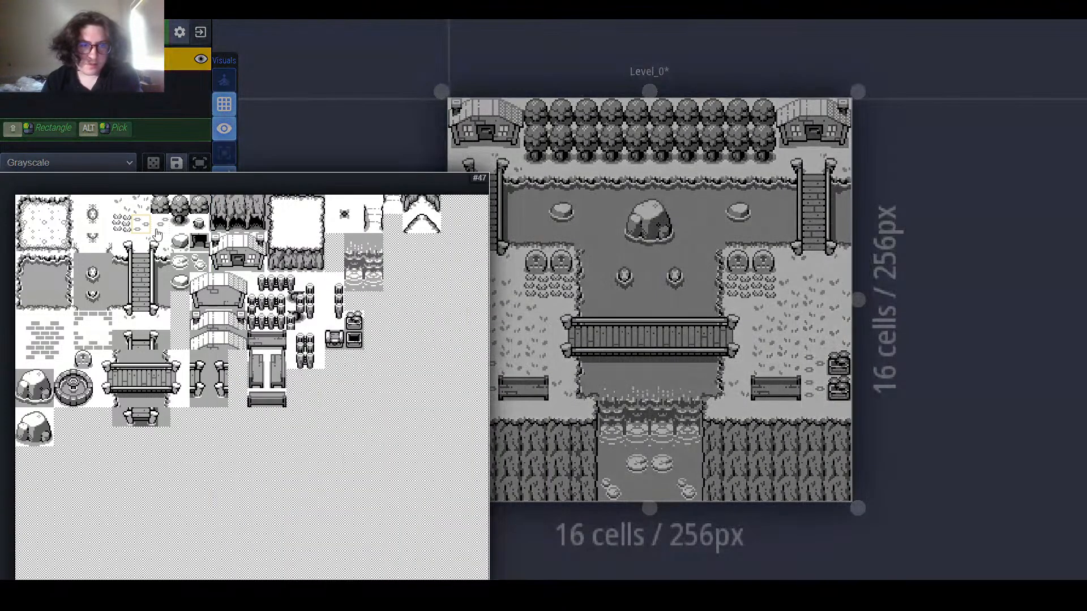
left_click(158, 231)
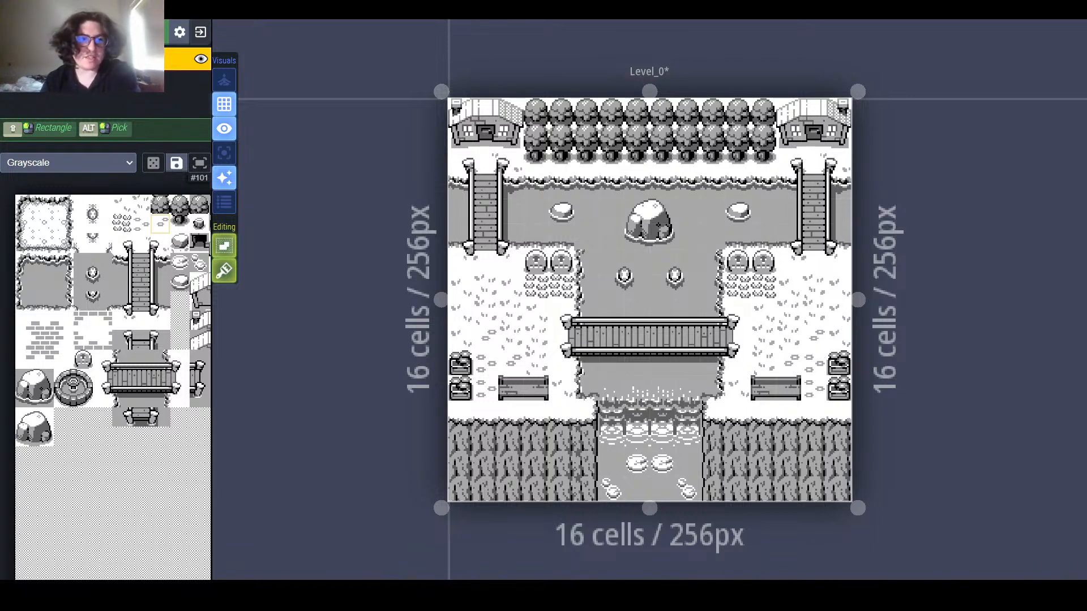
Step: Save the project from the project settings and return to the level view
key("p")
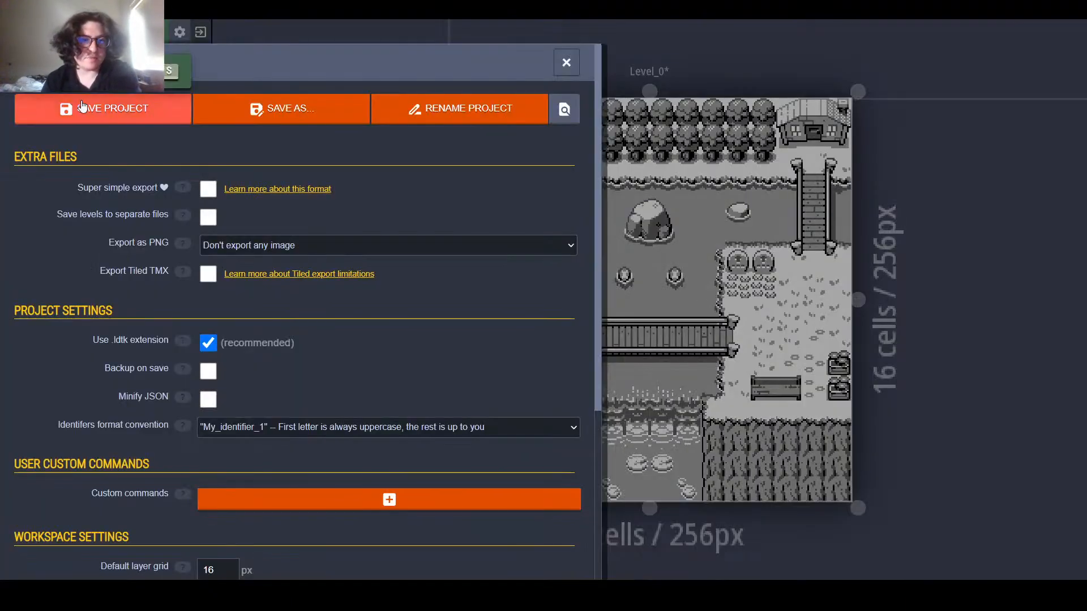
left_click(97, 111)
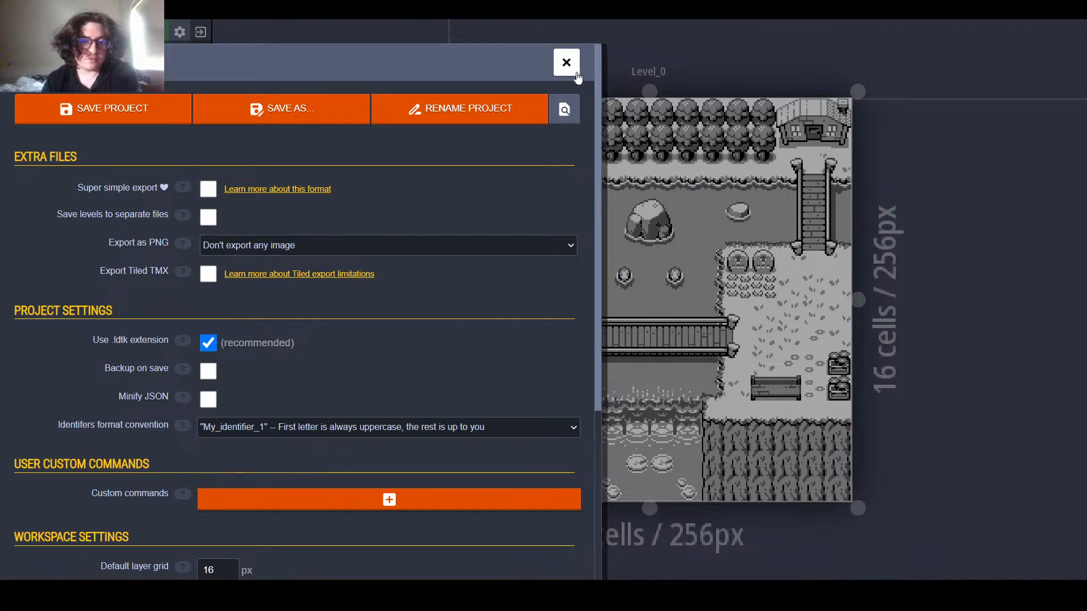
left_click(566, 62)
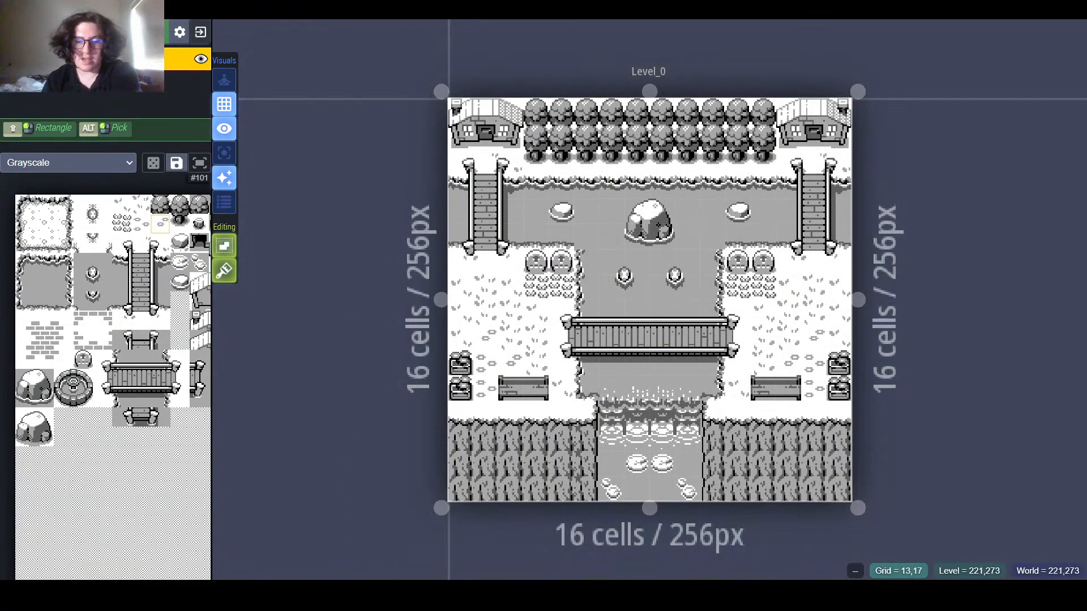